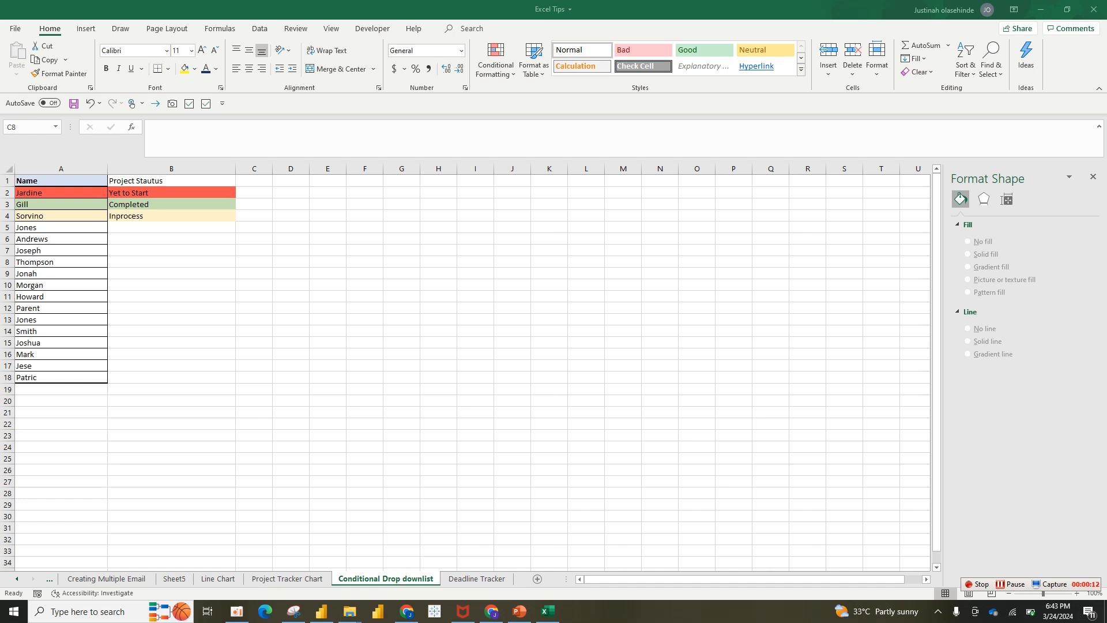
{"action": "left_click", "coordinate": [254, 261]}
{"action": "left_click", "coordinate": [171, 205]}
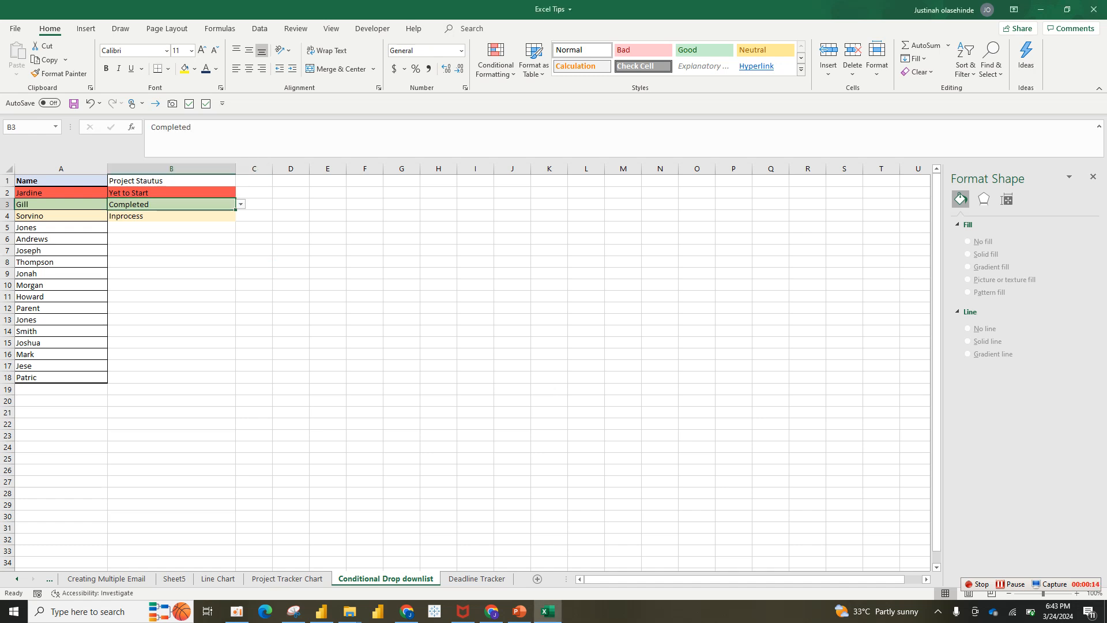
{"action": "left_click", "coordinate": [172, 215]}
{"action": "left_click", "coordinate": [171, 227]}
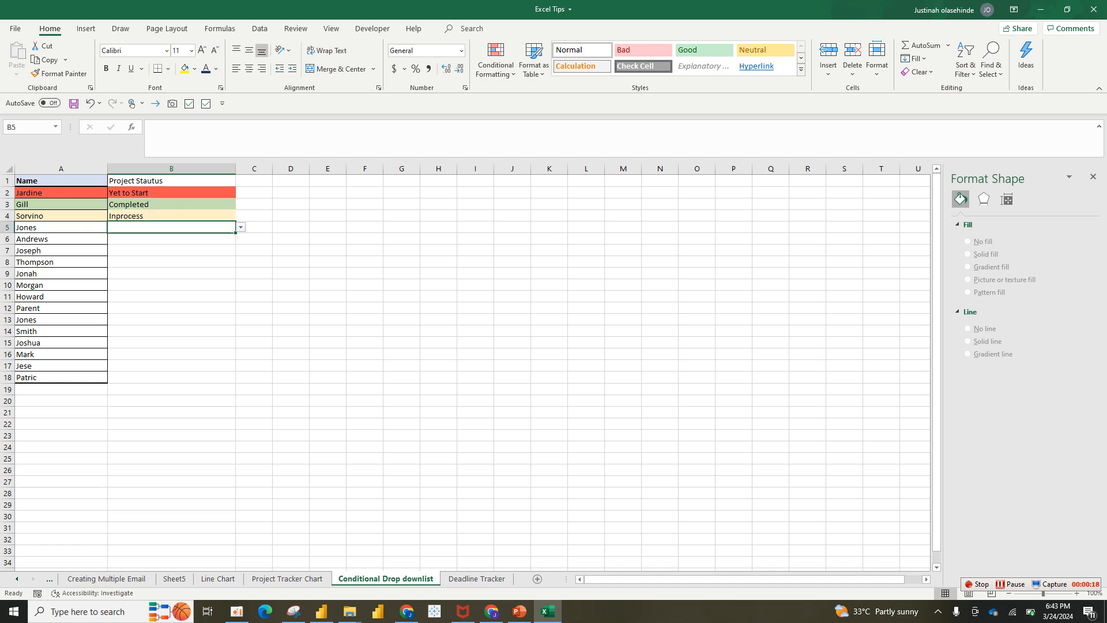
{"action": "left_click_drag", "start_coordinate": [61, 193], "coordinate": [61, 377]}
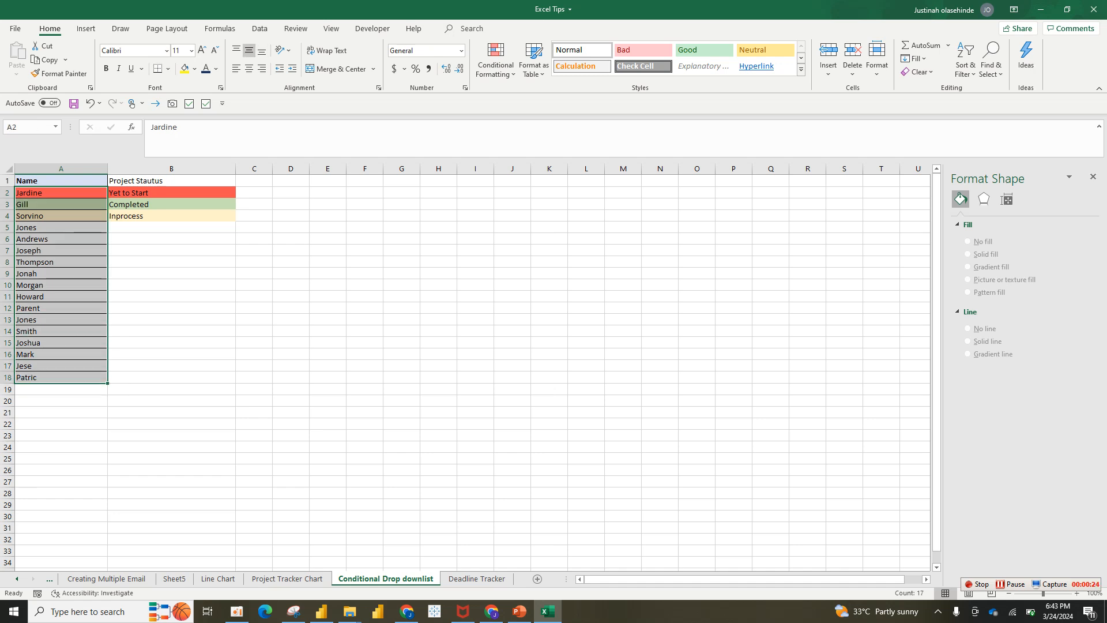
{"action": "left_click", "coordinate": [171, 238]}
{"action": "left_click", "coordinate": [171, 227]}
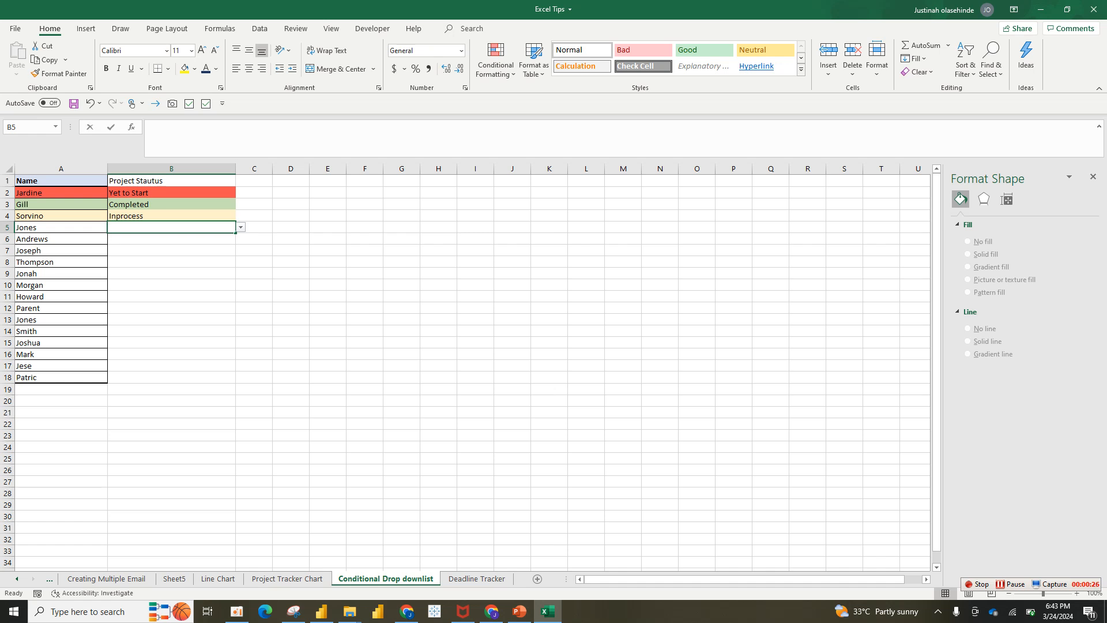
{"action": "left_click", "coordinate": [171, 262]}
Choose Completed for B5, Inprocess for B6 and Yet to Start for B7 from their drop-down lists.
{"action": "left_click", "coordinate": [171, 227]}
{"action": "left_click", "coordinate": [241, 228]}
{"action": "left_click", "coordinate": [172, 237]}
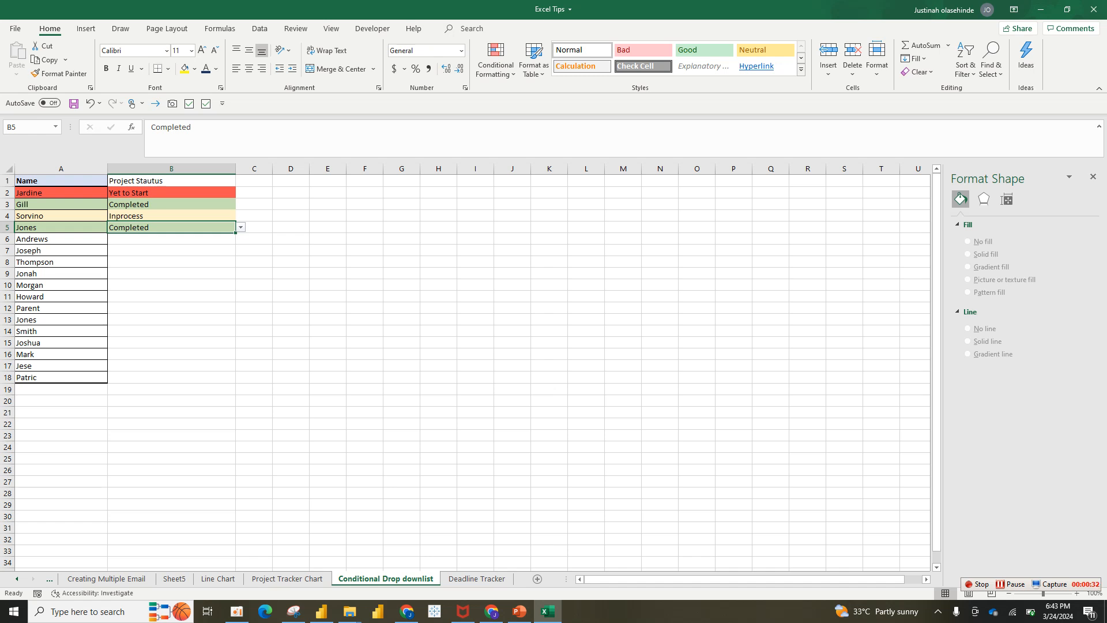
{"action": "left_click", "coordinate": [171, 239]}
{"action": "left_click", "coordinate": [241, 239]}
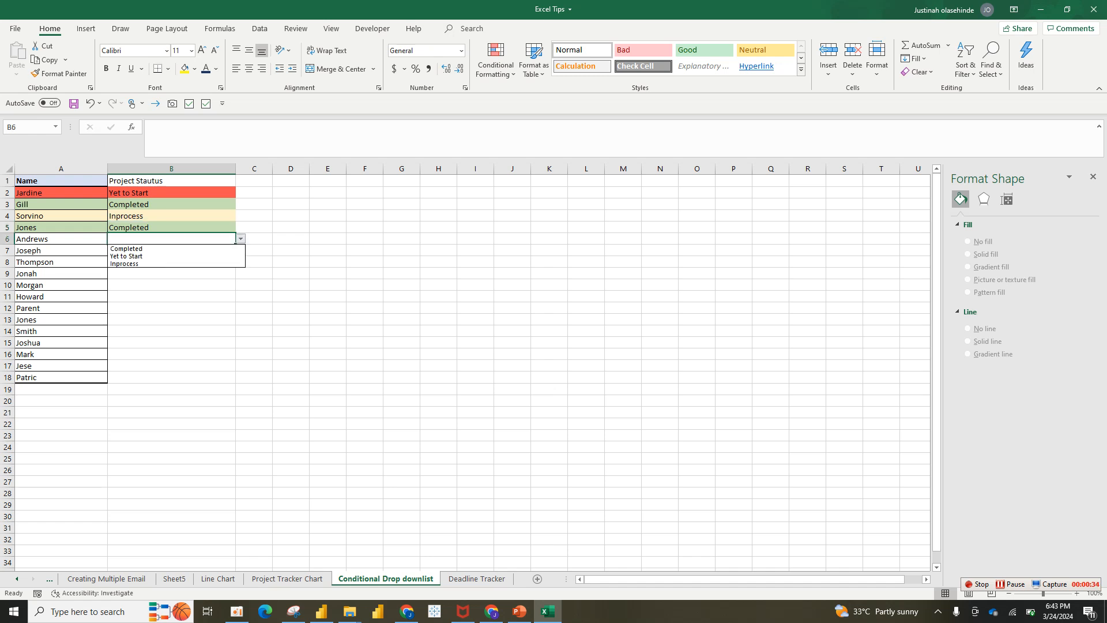
{"action": "key", "text": "Return"}
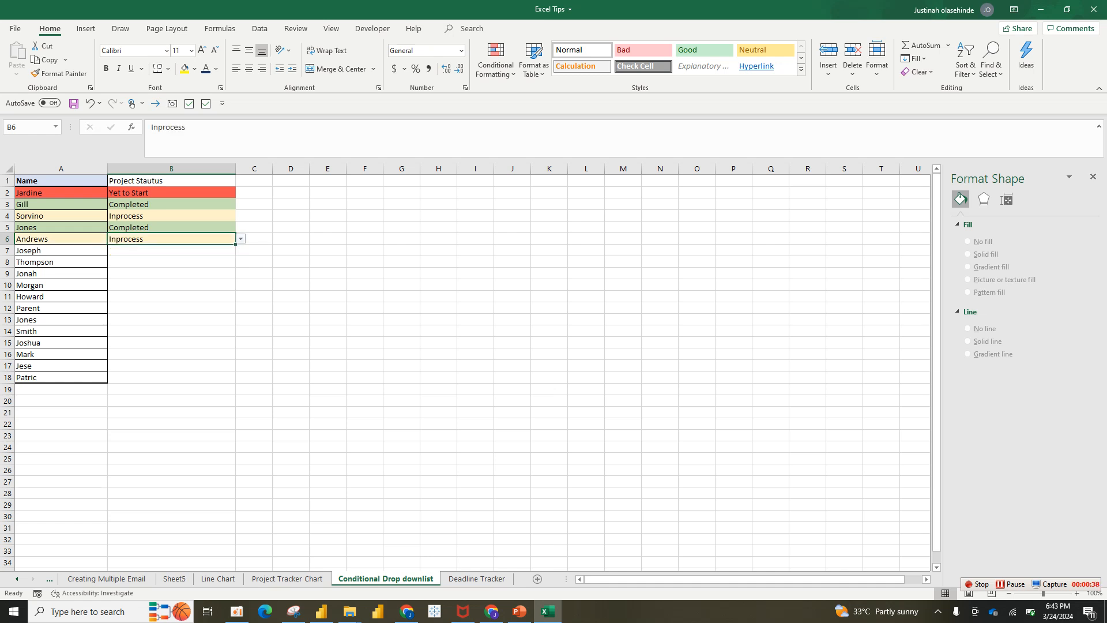
{"action": "left_click", "coordinate": [171, 250]}
{"action": "left_click", "coordinate": [241, 251]}
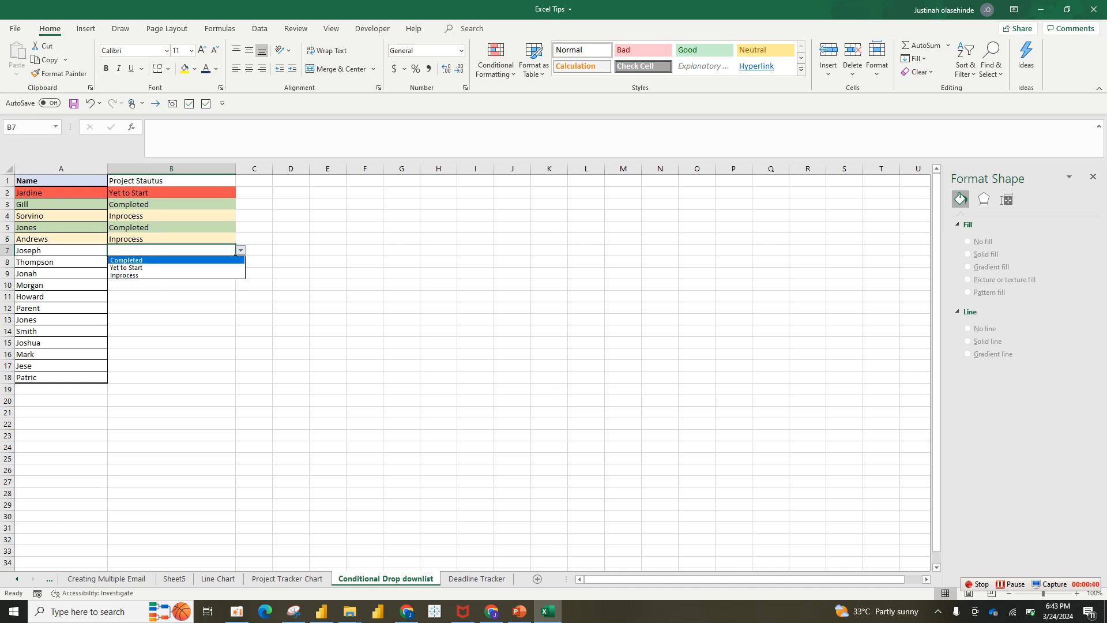
{"action": "key", "text": "Down"}
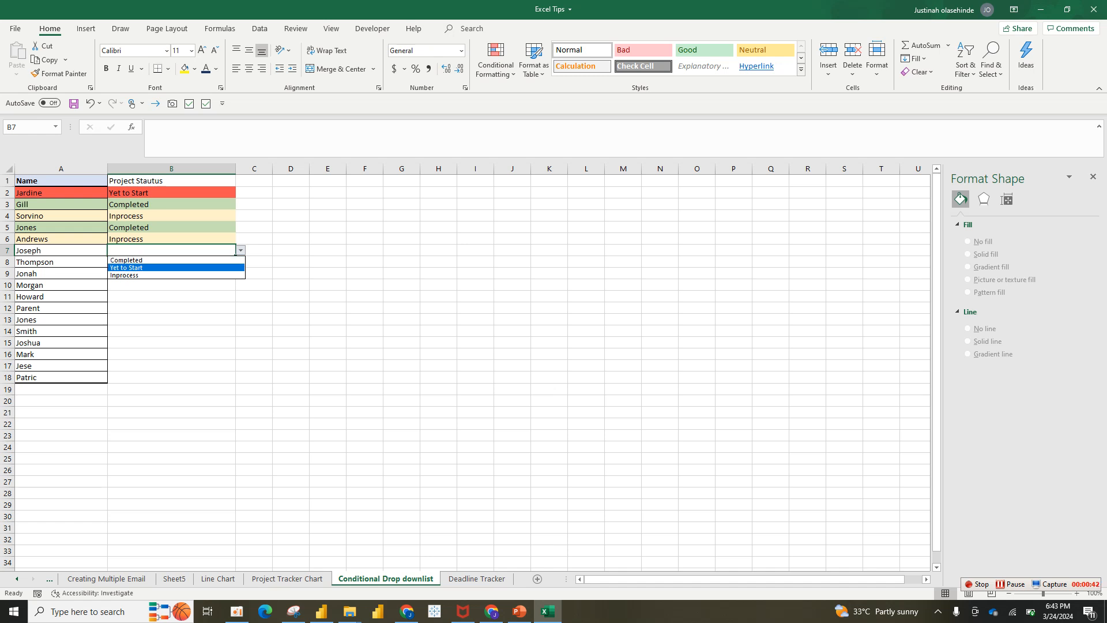
{"action": "key", "text": "Return"}
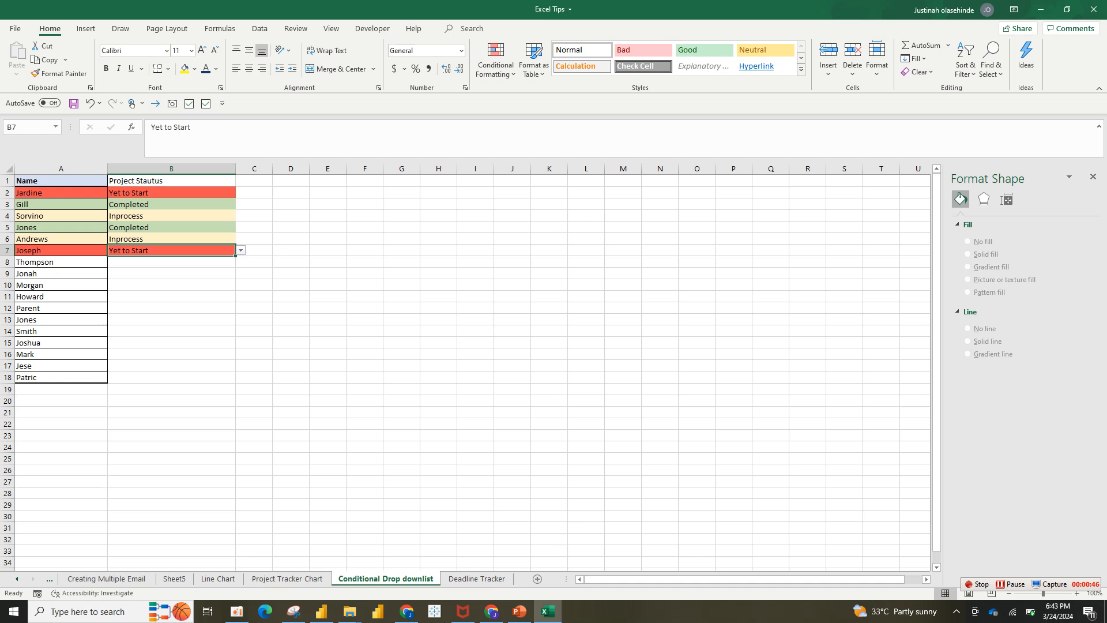
Delete the existing status column B together with its contents and formatting.
{"action": "left_click", "coordinate": [172, 169]}
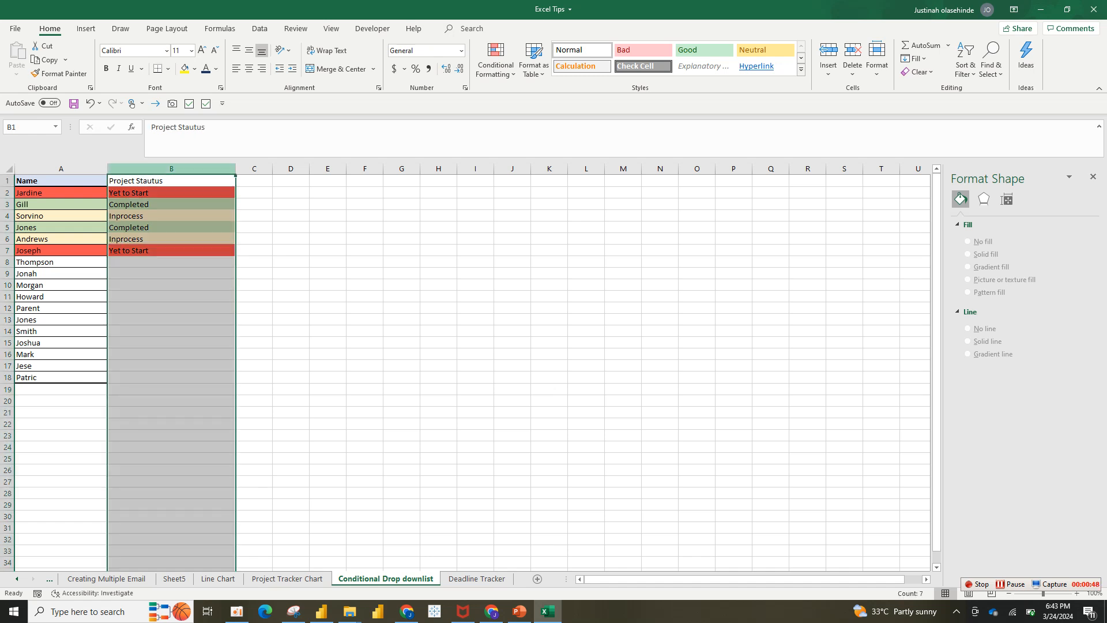
{"action": "left_click", "coordinate": [171, 192]}
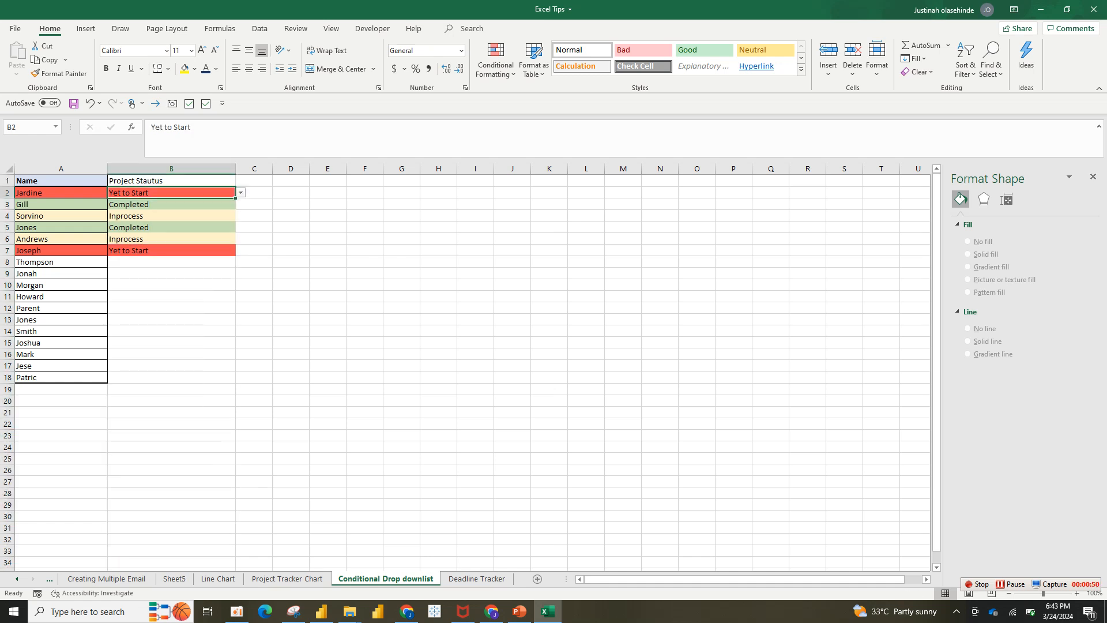
{"action": "left_click", "coordinate": [171, 168]}
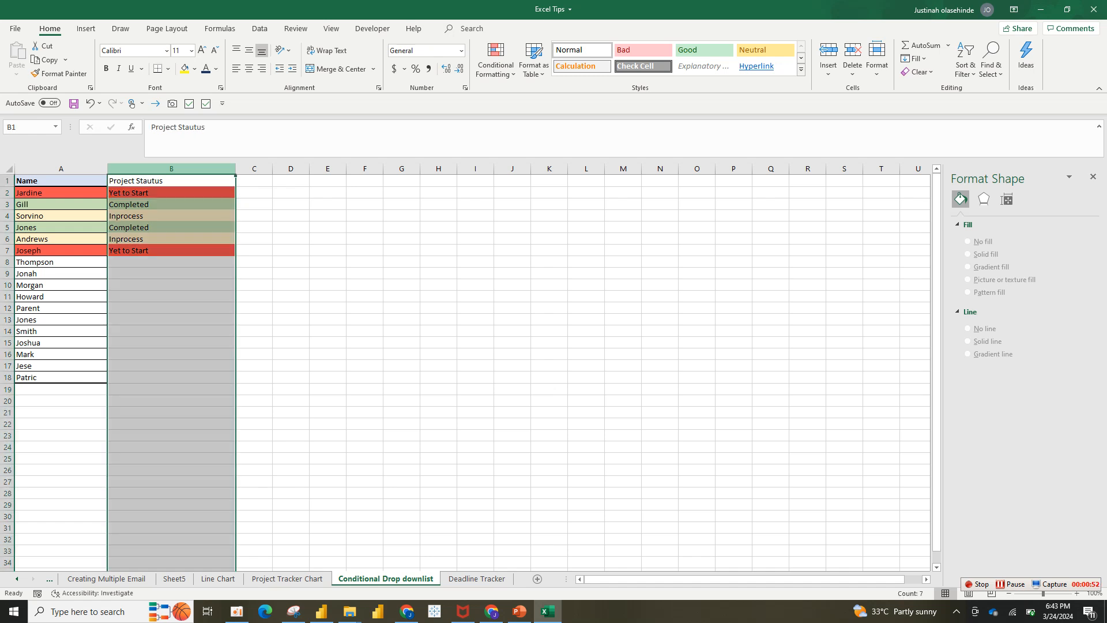
{"action": "right_click", "coordinate": [183, 168]}
{"action": "left_click", "coordinate": [216, 280]}
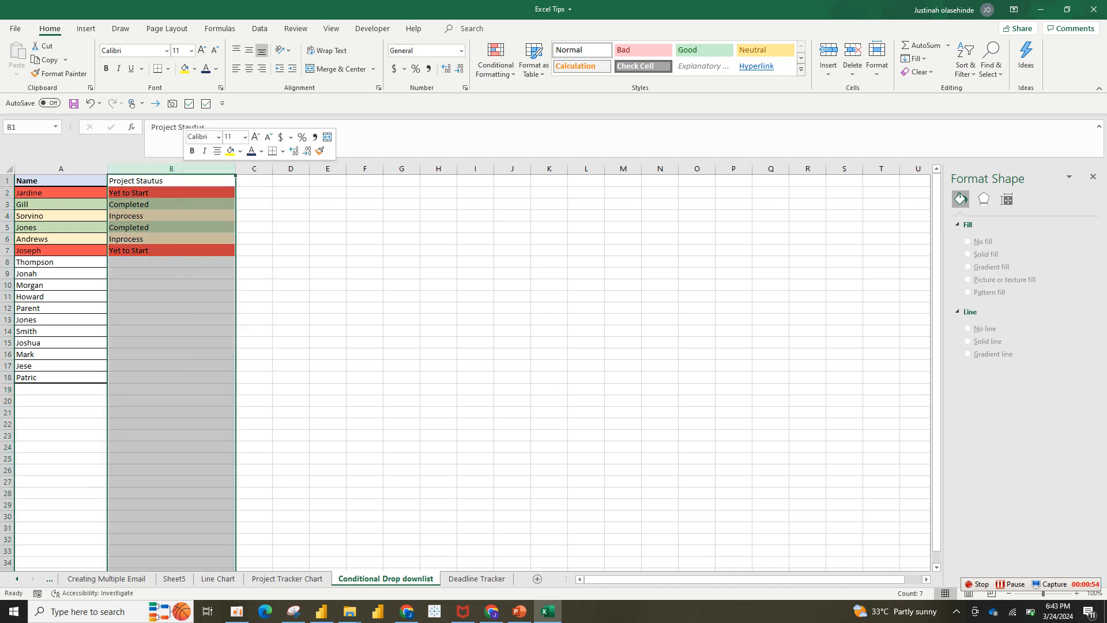
Enter the header "Project Status" in cell B1.
{"action": "left_click", "coordinate": [126, 193]}
{"action": "left_click", "coordinate": [125, 181]}
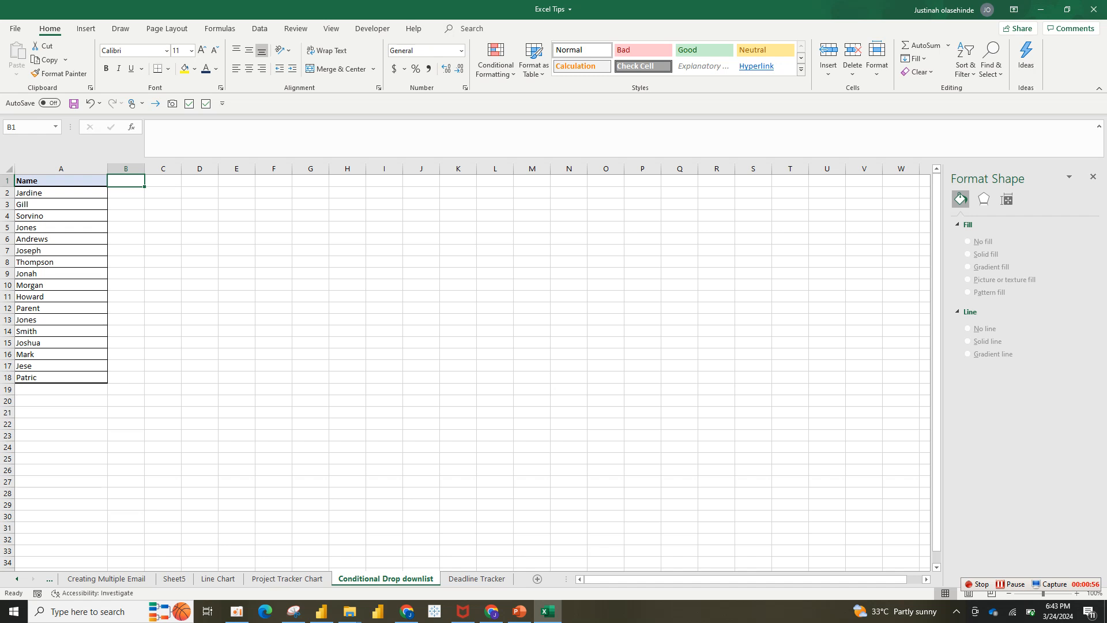
{"action": "type", "text": "Proj"}
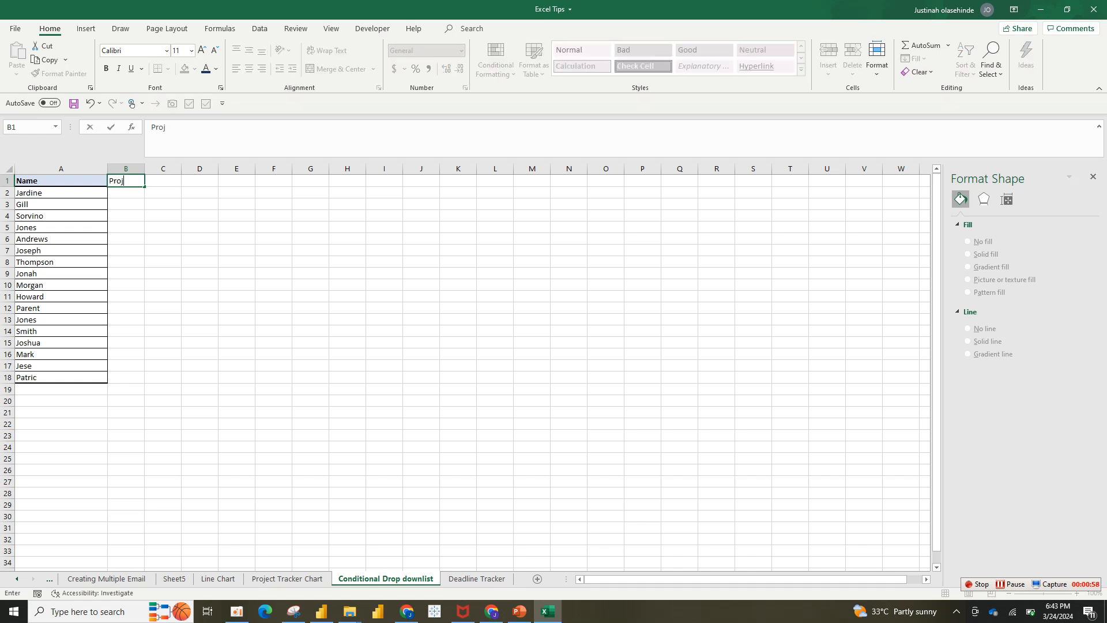
{"action": "type", "text": "ect Status"}
{"action": "left_click", "coordinate": [163, 205]}
Copy the Name header's formatting to B1 and widen column B to fit the Project Status header.
{"action": "left_click", "coordinate": [61, 169]}
{"action": "left_click", "coordinate": [61, 181]}
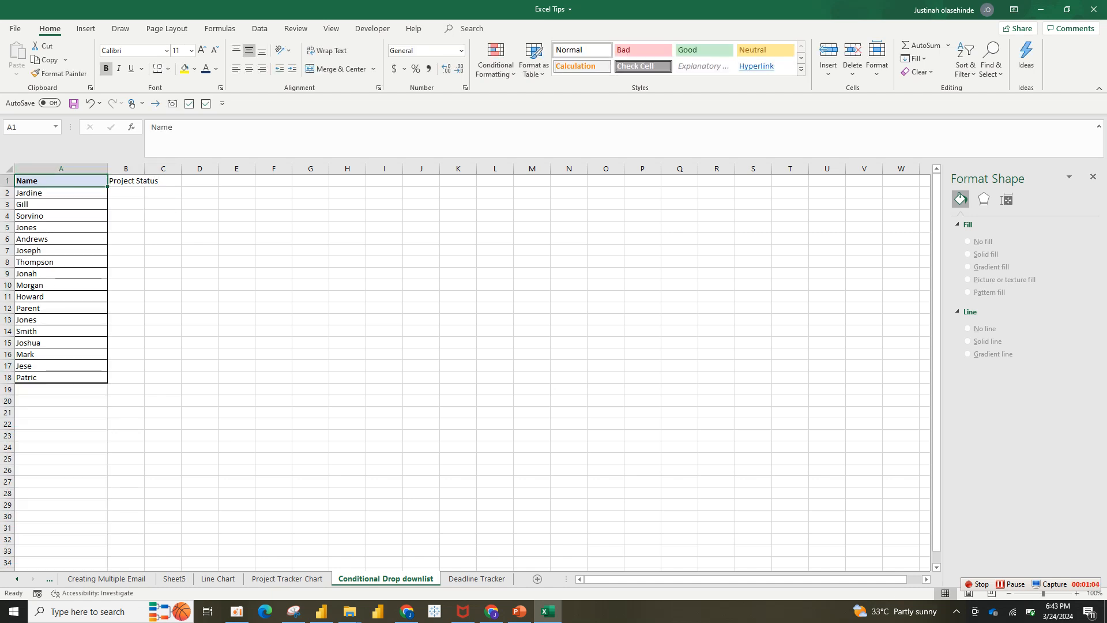
{"action": "left_click", "coordinate": [59, 73]}
{"action": "left_click", "coordinate": [125, 181]}
{"action": "left_click_drag", "start_coordinate": [144, 169], "coordinate": [189, 169]}
{"action": "left_click", "coordinate": [148, 192]}
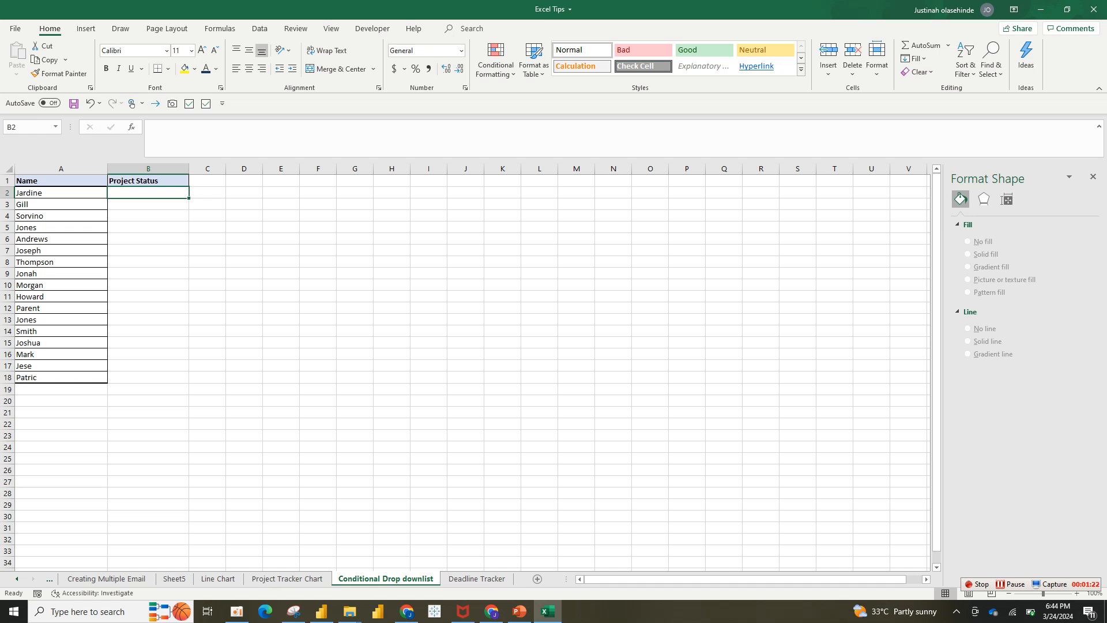
Start a data validation rule for B2:B18 that allows a List.
{"action": "left_click_drag", "start_coordinate": [148, 192], "coordinate": [148, 377]}
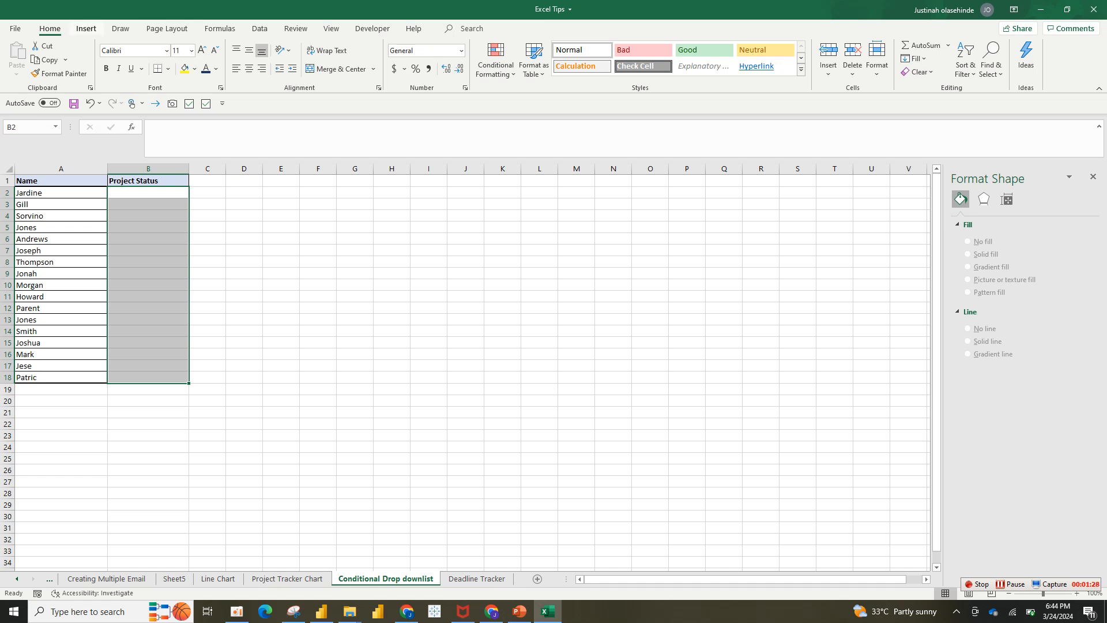
{"action": "left_click", "coordinate": [259, 28]}
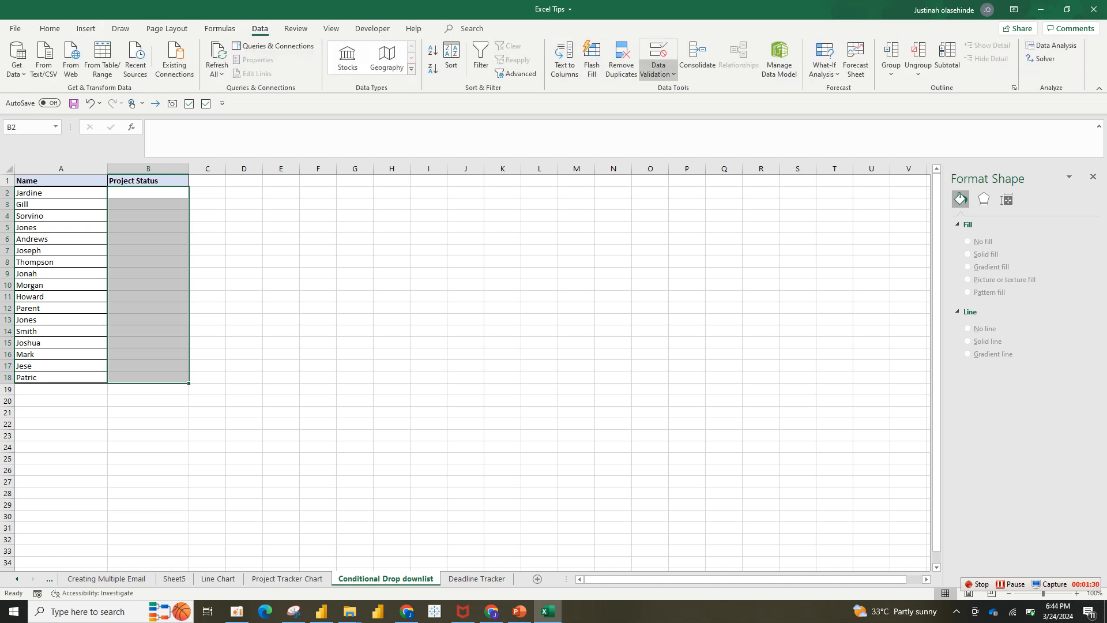
{"action": "left_click", "coordinate": [657, 69]}
{"action": "left_click", "coordinate": [686, 89]}
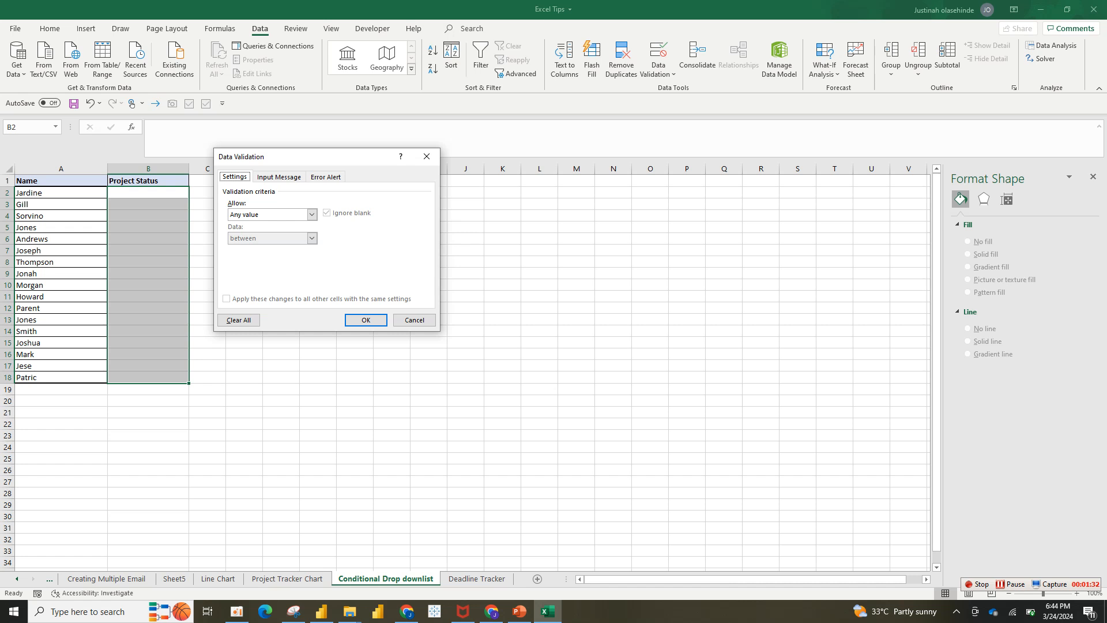
{"action": "left_click", "coordinate": [311, 214]}
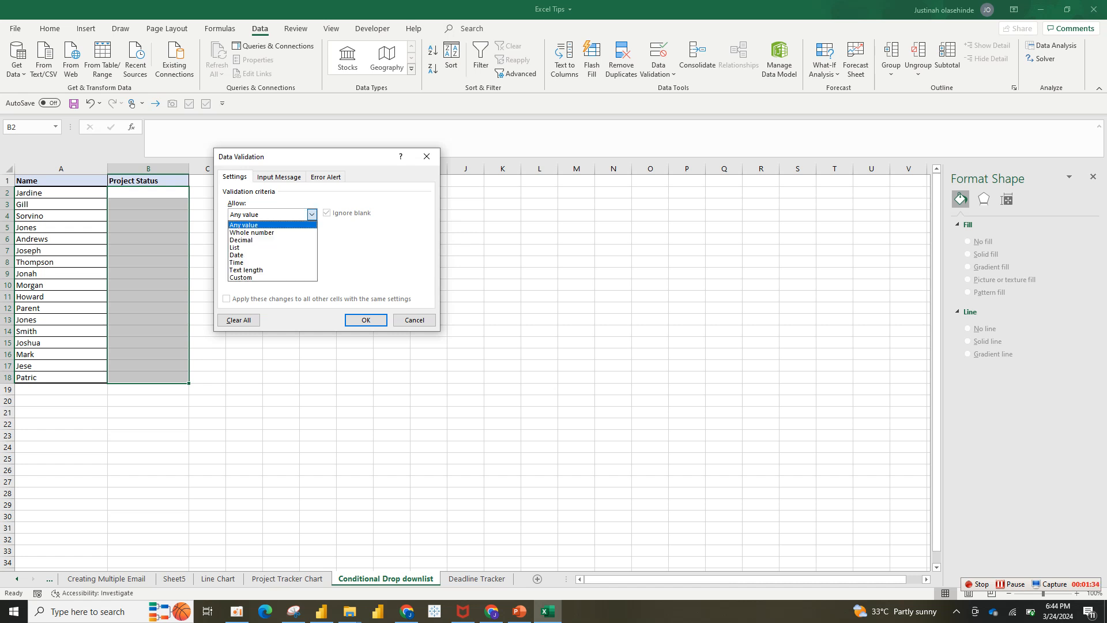
{"action": "left_click", "coordinate": [265, 247]}
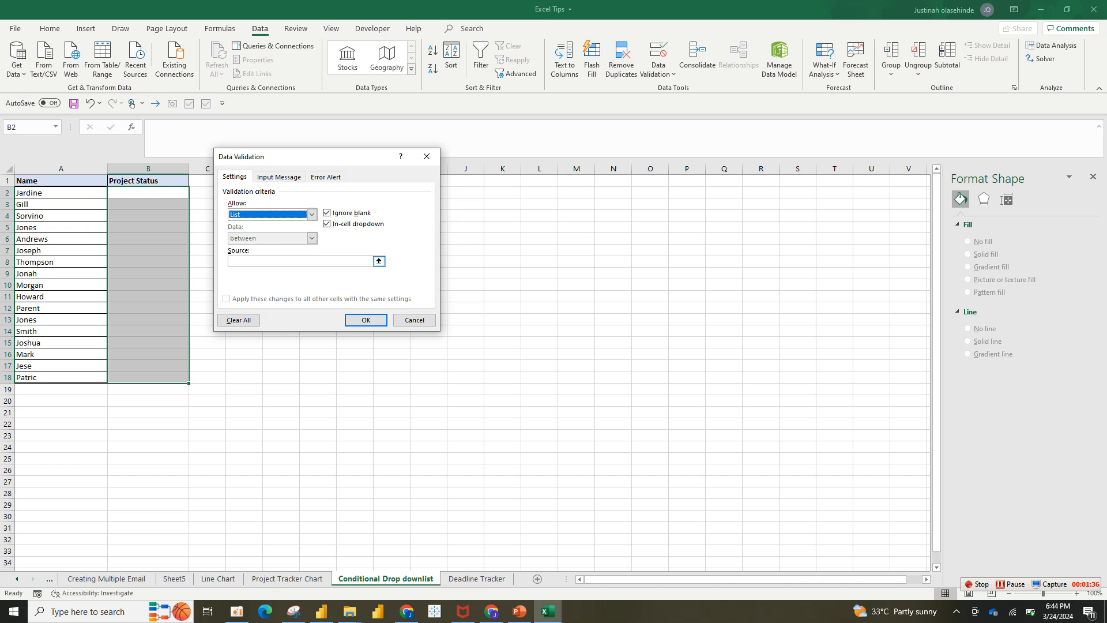
Set the list source to "Yet to Start, Completed, Inprocess" and apply the validation rule.
{"action": "left_click", "coordinate": [301, 261]}
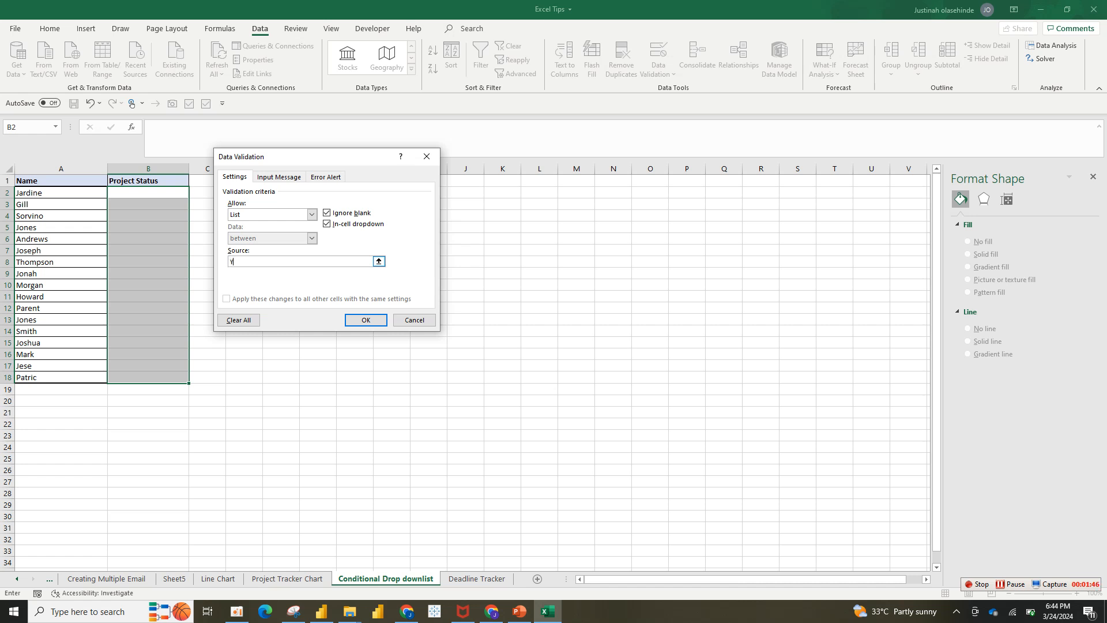
{"action": "type", "text": "et to Start, Completed, Inprocess"}
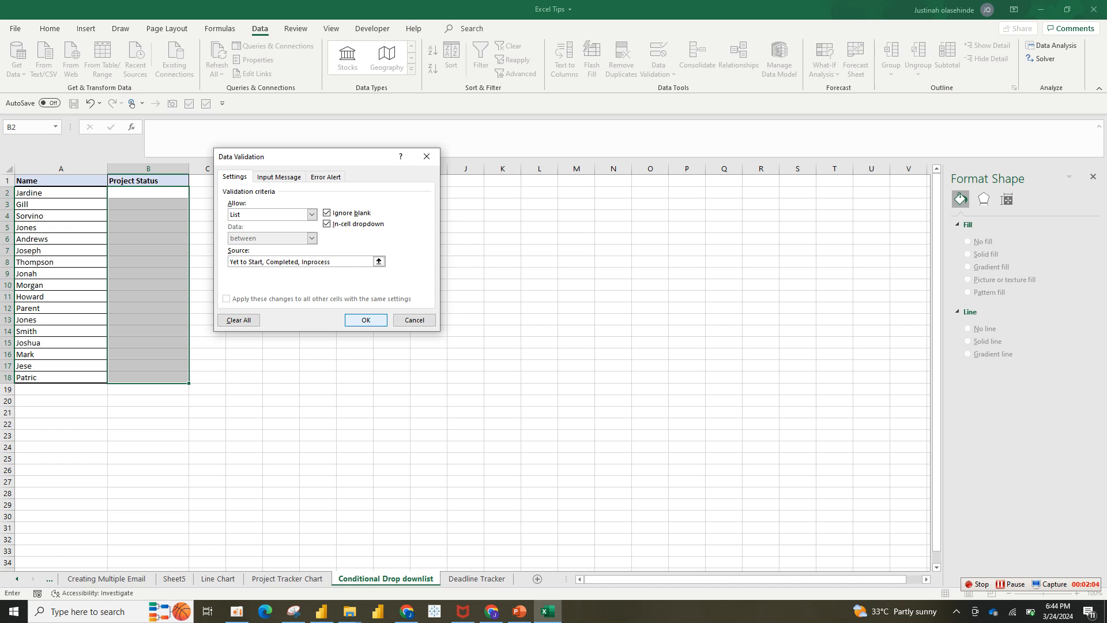
{"action": "key", "text": "Return"}
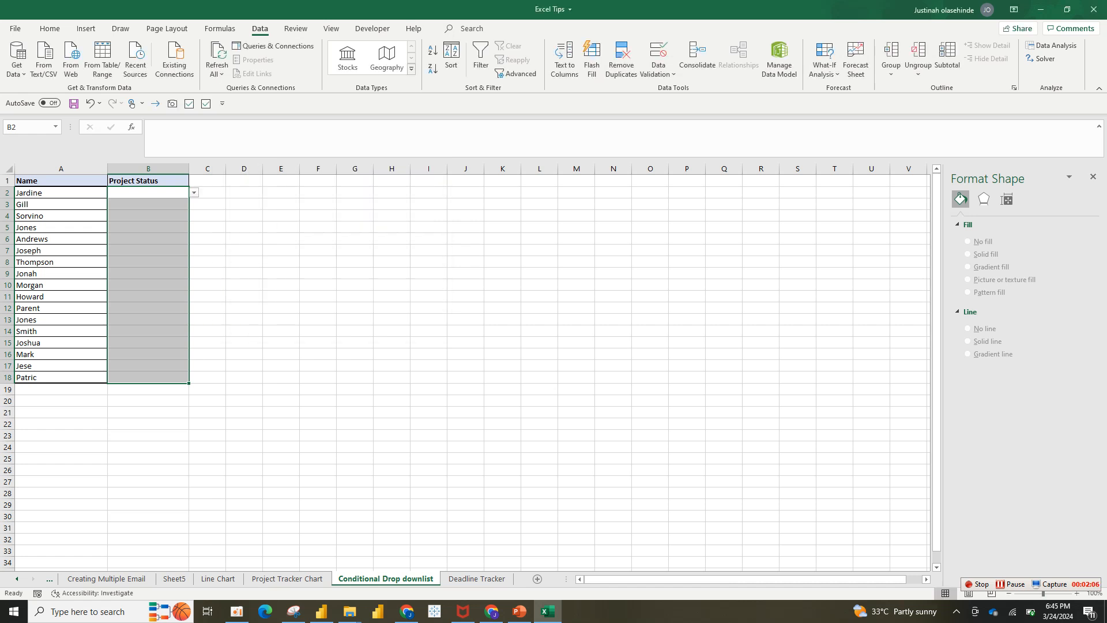
Check the drop-down choices in B2 and the drop-downs of other Project Status cells.
{"action": "left_click", "coordinate": [148, 192]}
{"action": "left_click", "coordinate": [193, 192]}
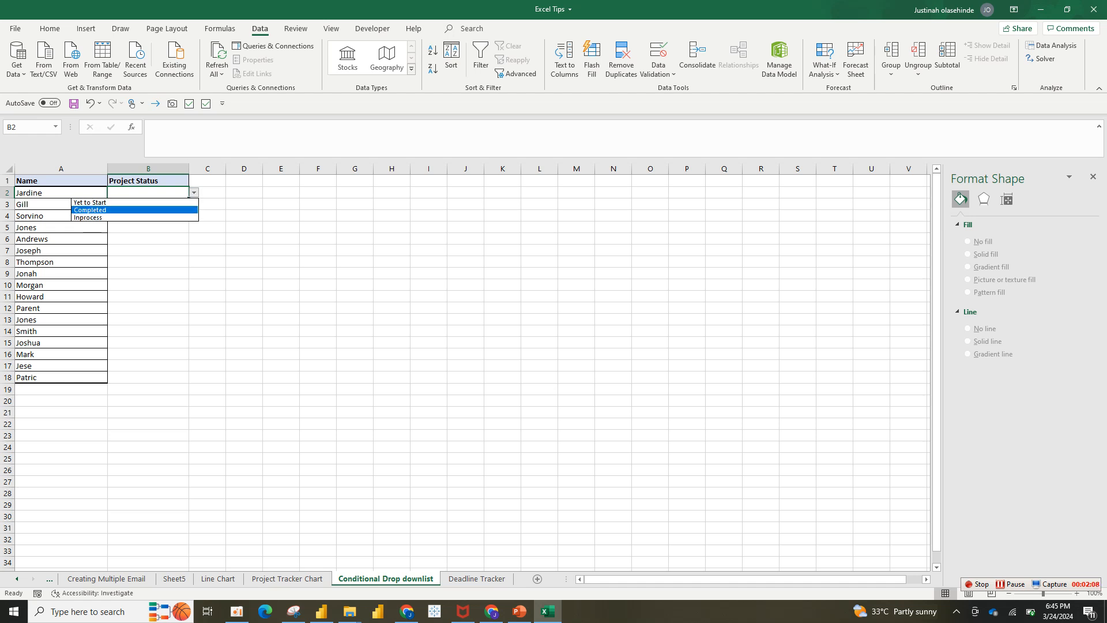
{"action": "key", "text": "Escape"}
{"action": "left_click", "coordinate": [148, 204]}
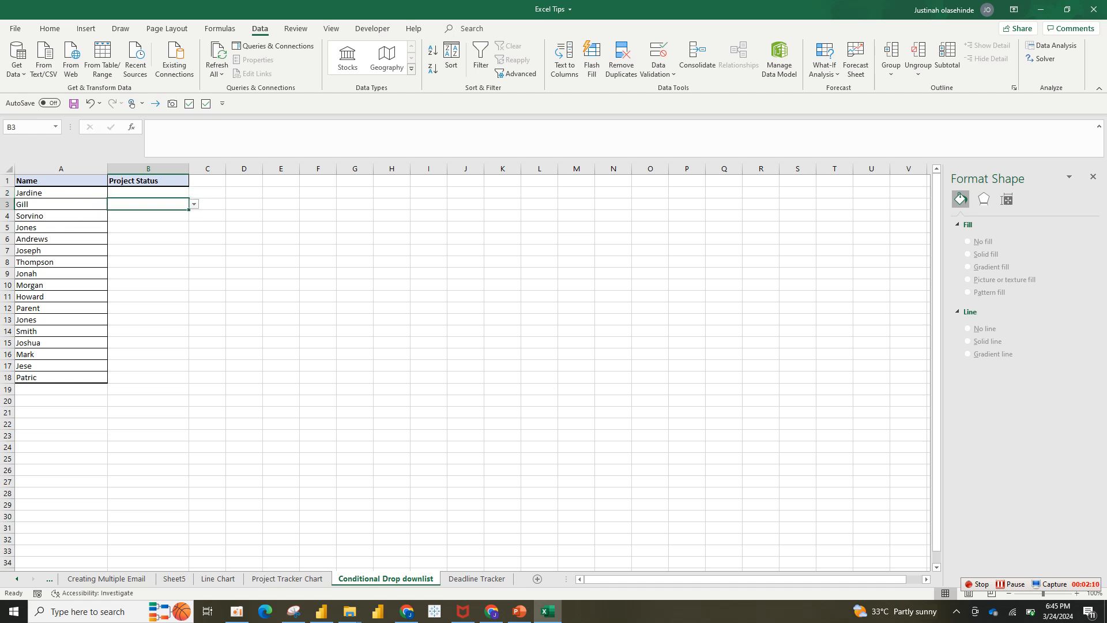
{"action": "left_click", "coordinate": [148, 238]}
Set the project status in B2 to Completed from its drop-down list.
{"action": "left_click", "coordinate": [148, 193]}
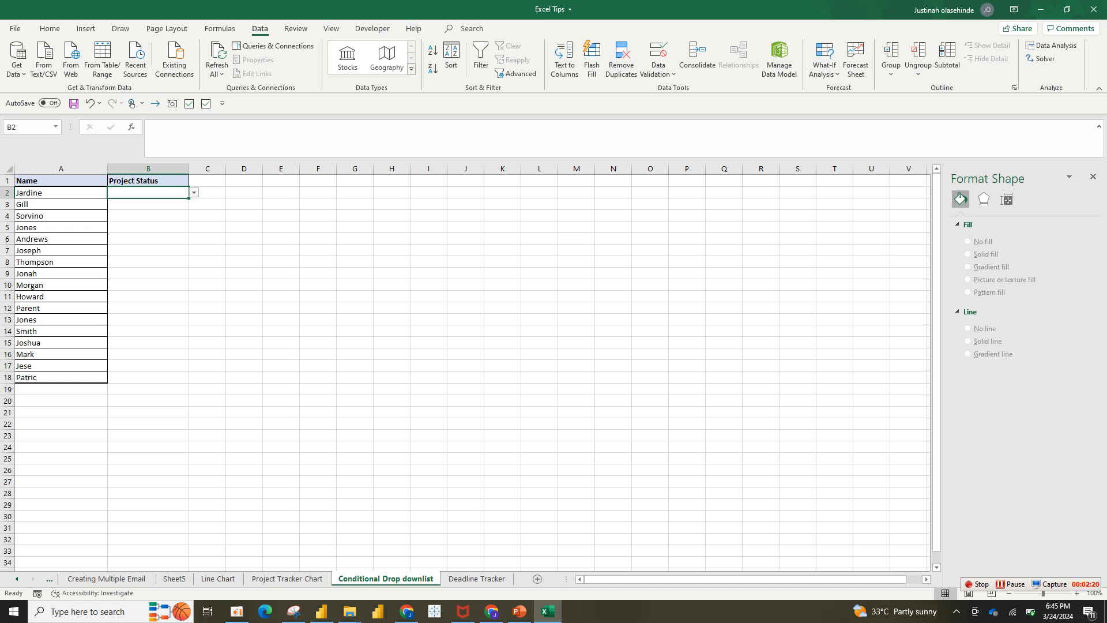
{"action": "key", "text": "alt+Down"}
{"action": "key", "text": "Down"}
{"action": "key", "text": "Down"}
{"action": "key", "text": "Return"}
Try recolouring the first record, A2:B2, manually.
{"action": "left_click_drag", "start_coordinate": [58, 192], "coordinate": [148, 193]}
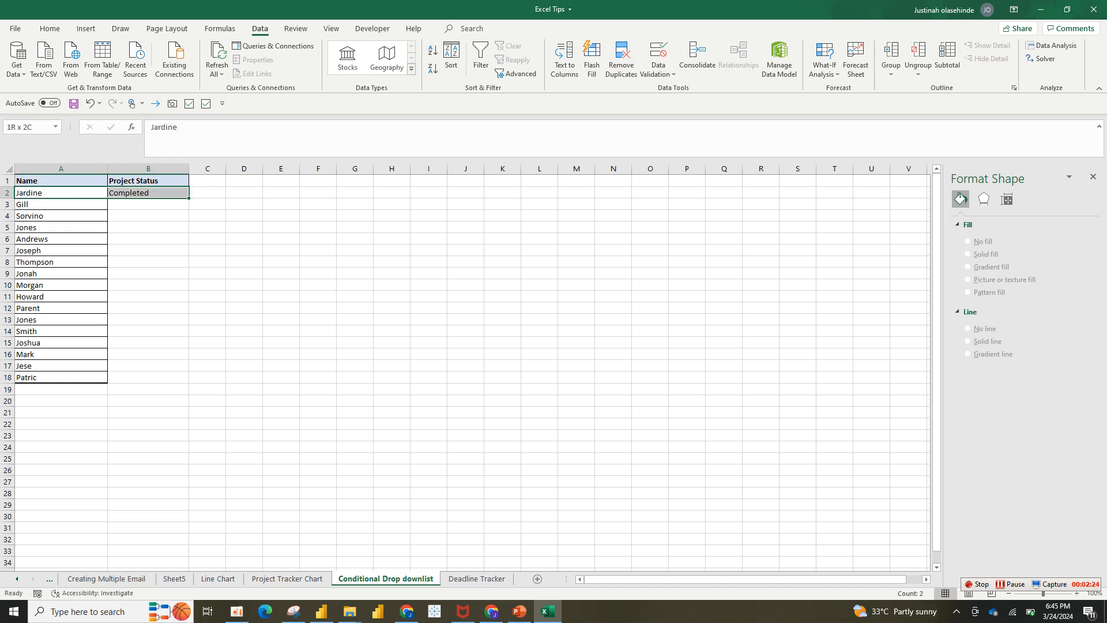
{"action": "left_click", "coordinate": [120, 29]}
{"action": "left_click", "coordinate": [50, 28]}
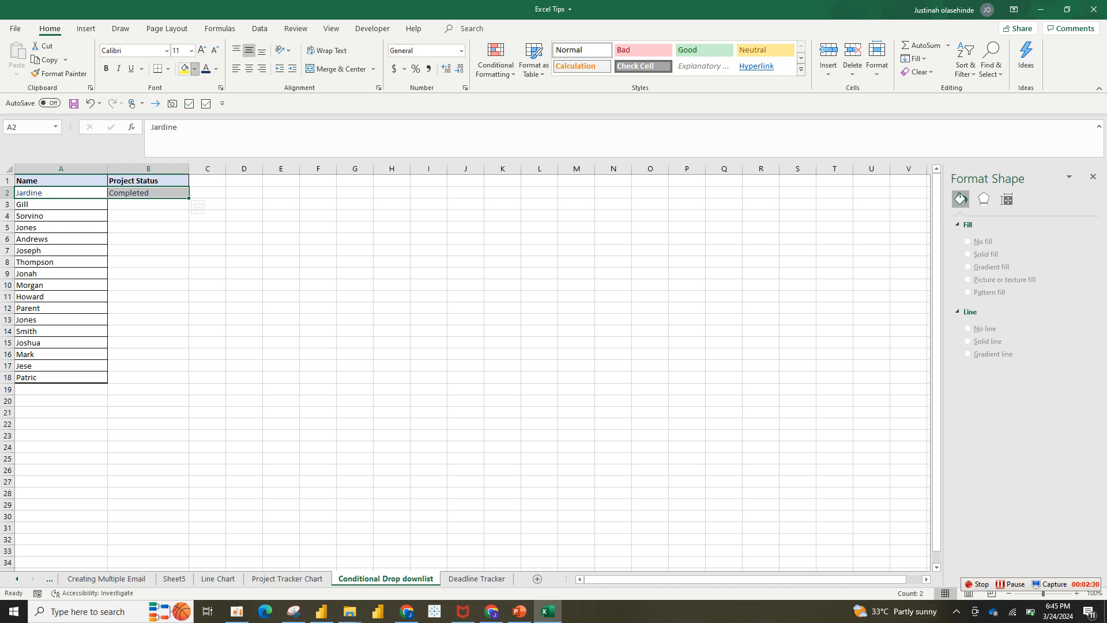
{"action": "left_click", "coordinate": [195, 68]}
{"action": "left_click", "coordinate": [195, 69]}
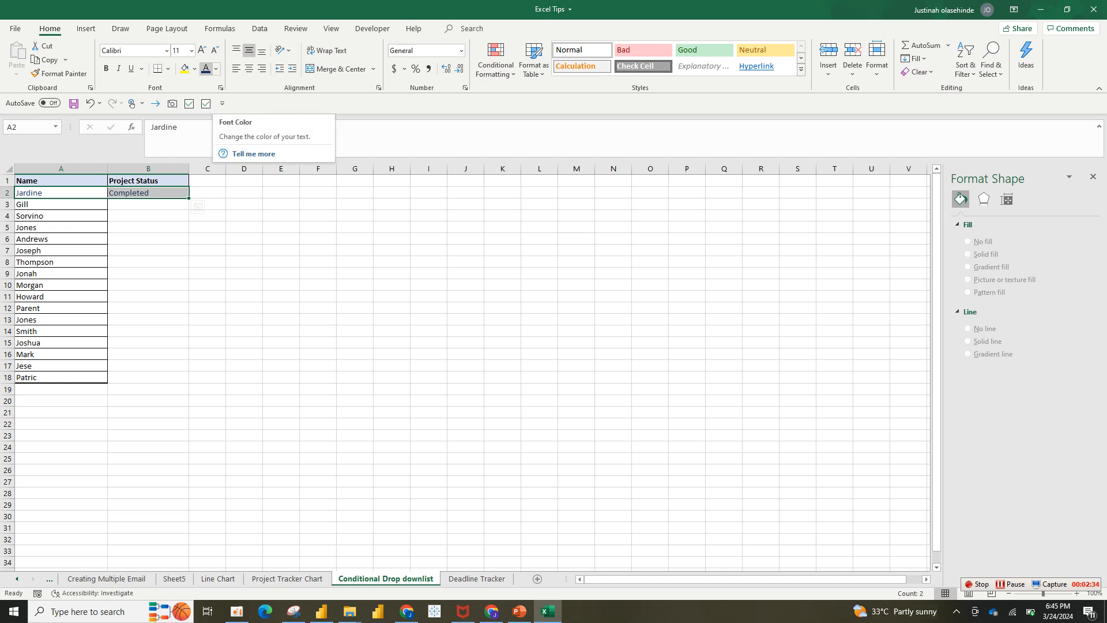
Undo the manual colour changes on A2:B2 and the status entry in B2.
{"action": "key", "text": "ctrl+z"}
{"action": "key", "text": "ctrl+z"}
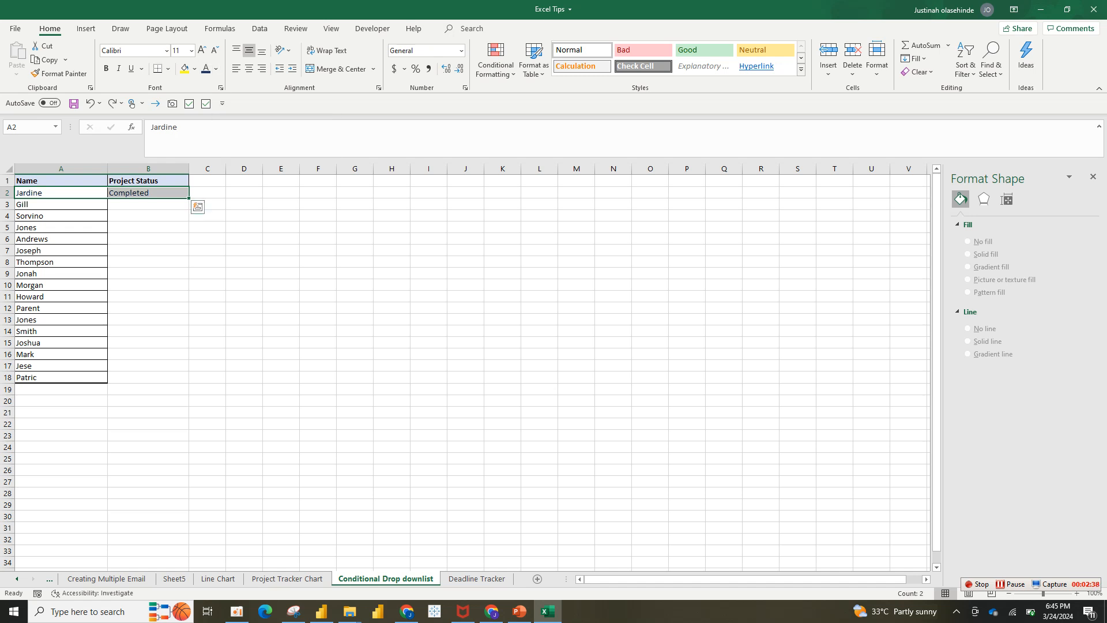
{"action": "key", "text": "ctrl+z"}
{"action": "left_click", "coordinate": [149, 250]}
{"action": "left_click", "coordinate": [148, 192]}
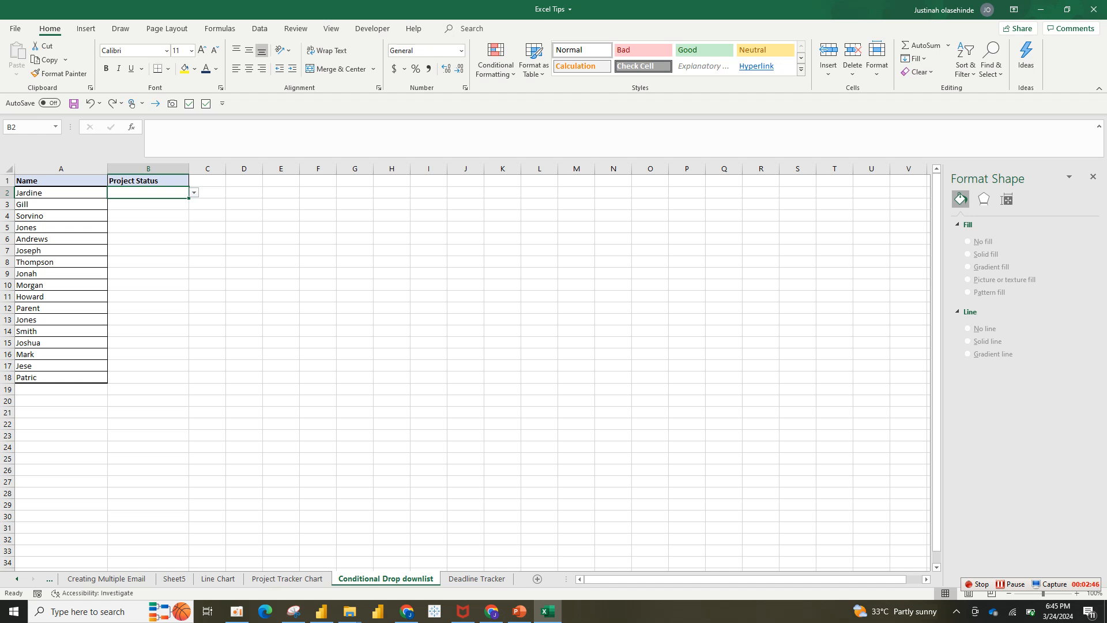
Start a formula-based conditional formatting rule for A2:B18 with the formula =$b2= "Completed".
{"action": "mouse_move", "coordinate": [60, 193]}
{"action": "left_mouse_down"}
{"action": "mouse_move", "coordinate": [148, 192]}
{"action": "mouse_move", "coordinate": [148, 377]}
{"action": "left_mouse_up"}
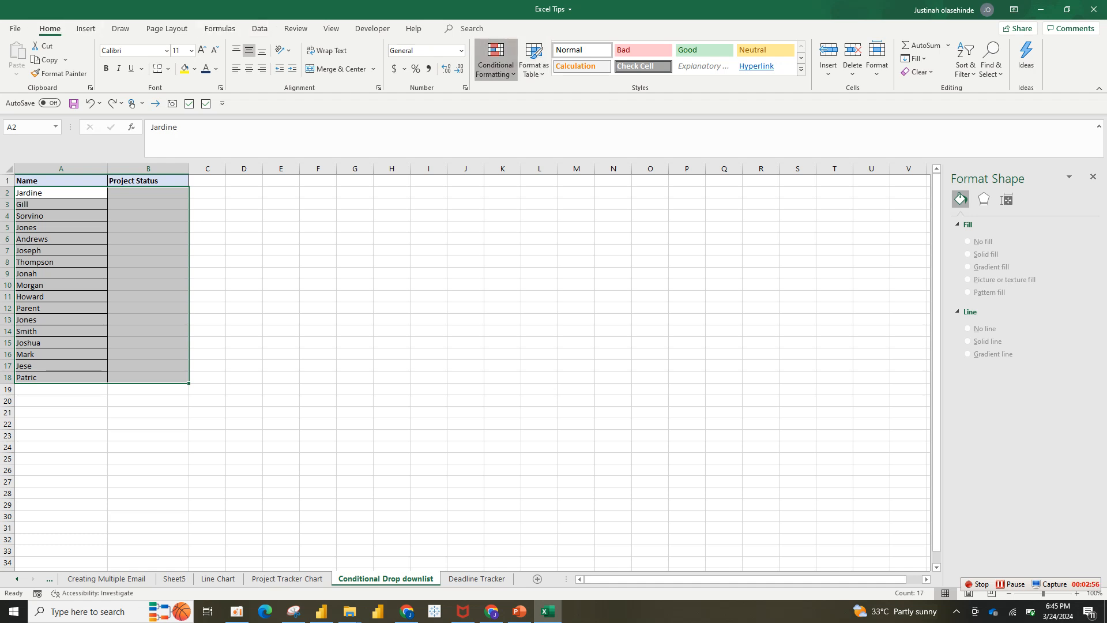
{"action": "left_click", "coordinate": [496, 65]}
{"action": "left_click", "coordinate": [513, 231]}
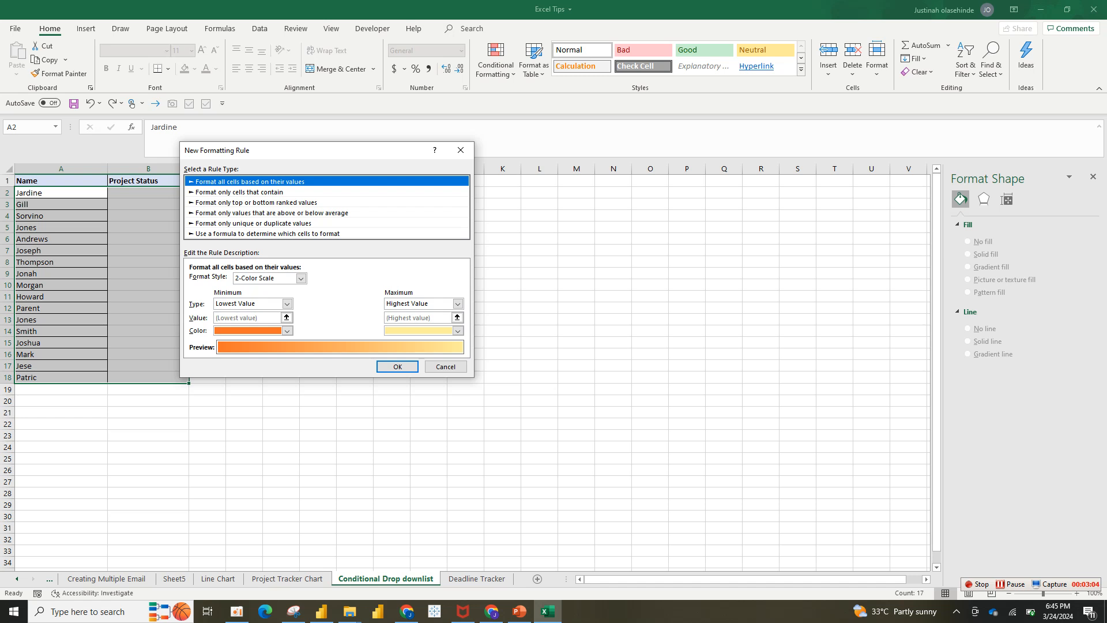
{"action": "left_click", "coordinate": [267, 234]}
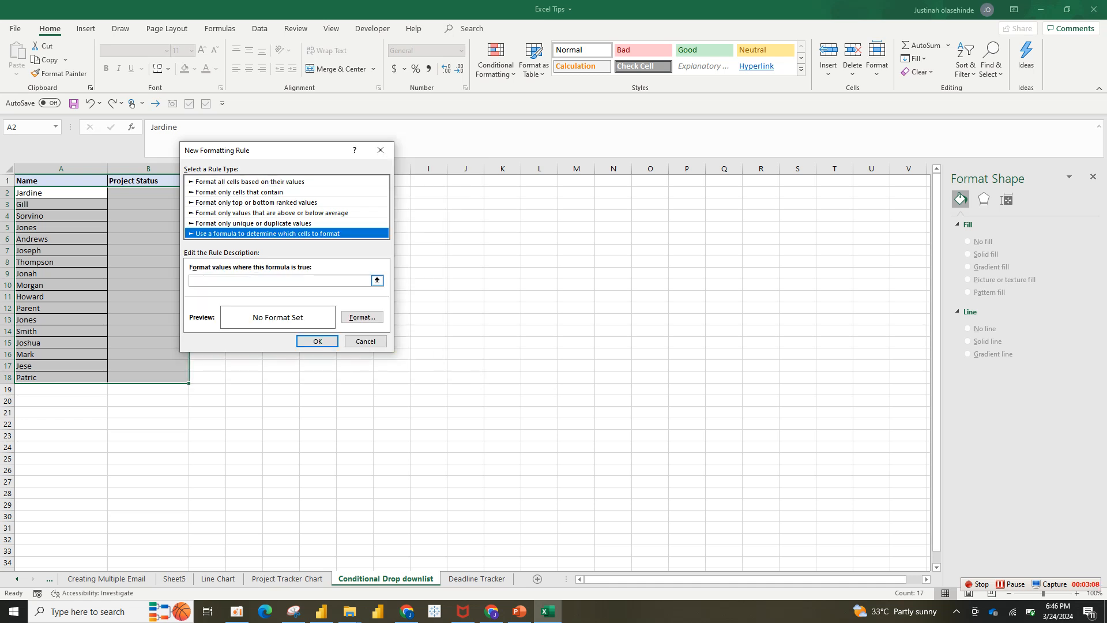
{"action": "left_click", "coordinate": [280, 280]}
{"action": "left_click_drag", "start_coordinate": [277, 150], "coordinate": [387, 153]}
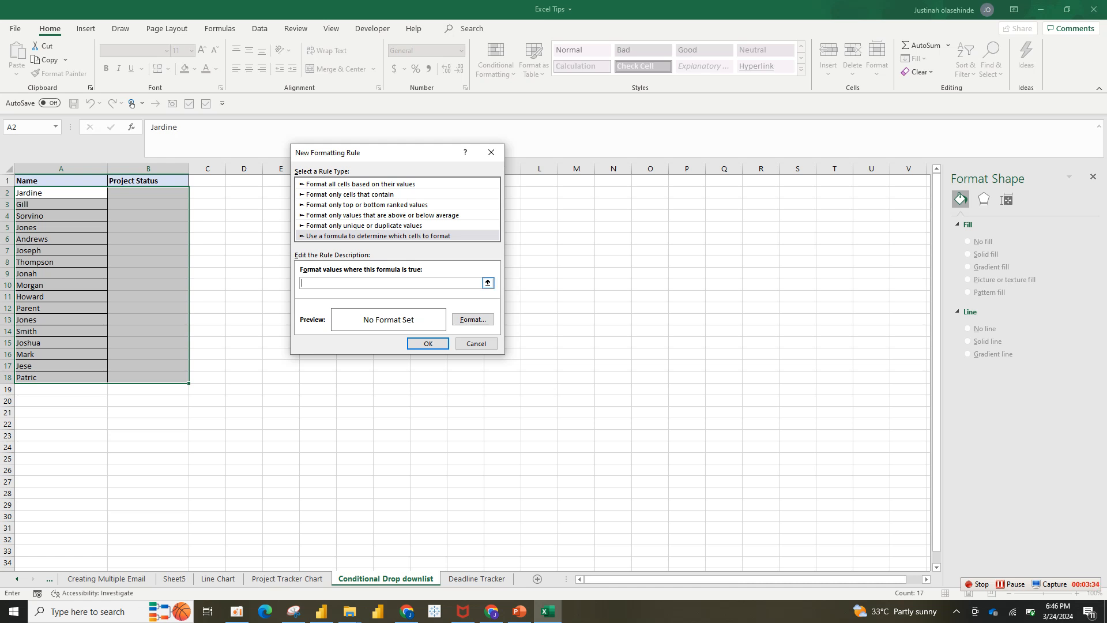
{"action": "type", "text": "$"}
{"action": "key", "text": "BackSpace"}
{"action": "type", "text": "=$b2"}
{"action": "type", "text": "="}
{"action": "type", "text": "\"Completed"}
Give the Completed rule a light green fill and apply it to the selected records.
{"action": "left_click", "coordinate": [473, 319]}
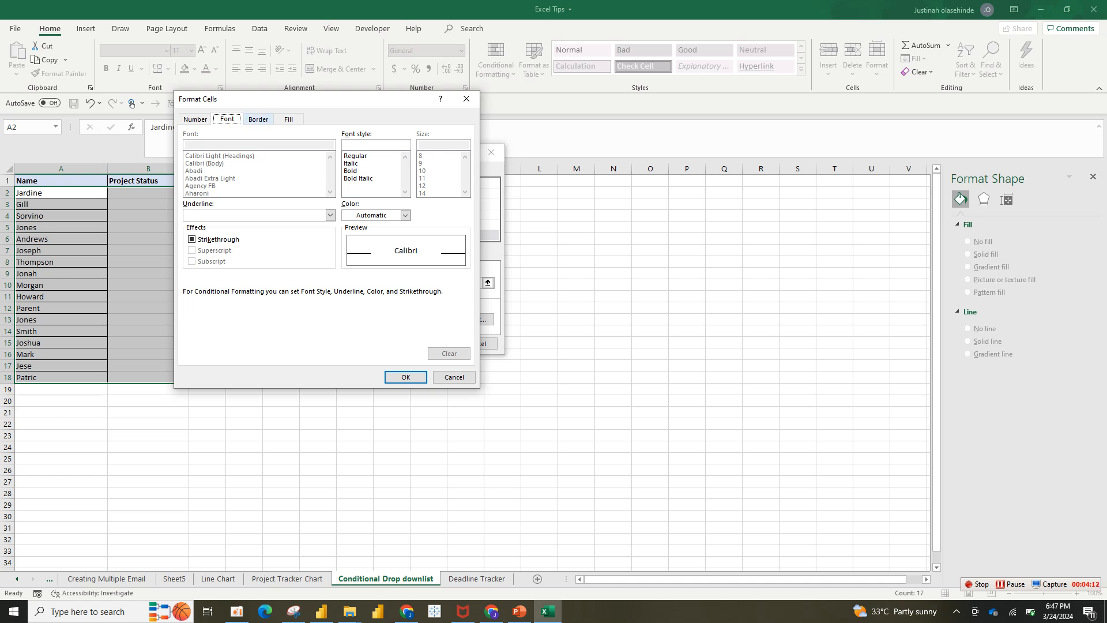
{"action": "left_click", "coordinate": [290, 119]}
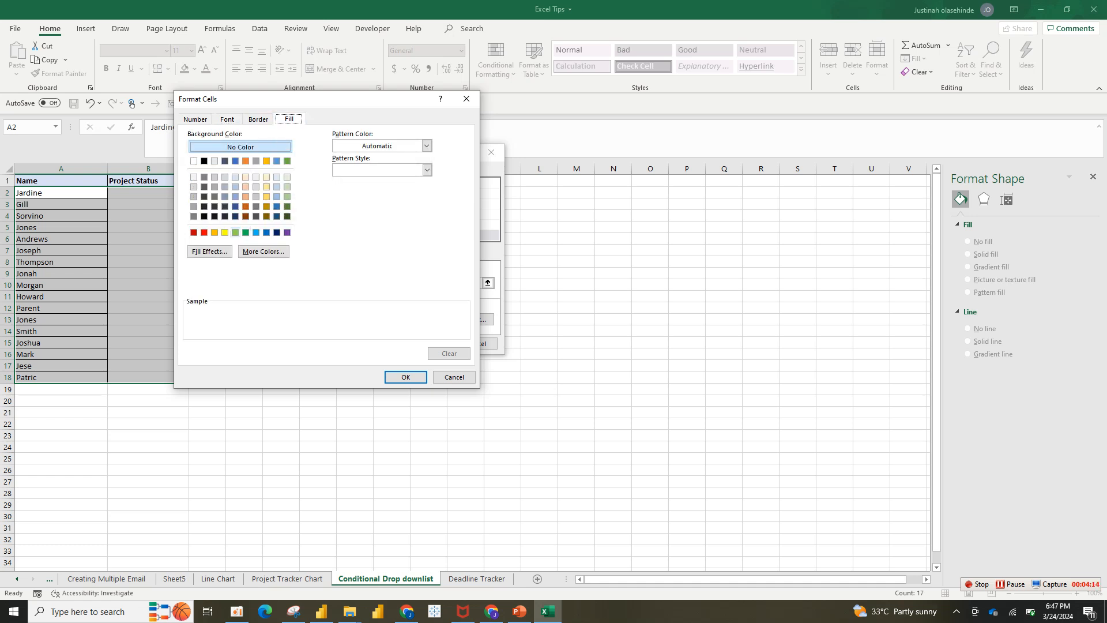
{"action": "left_click", "coordinate": [235, 232]}
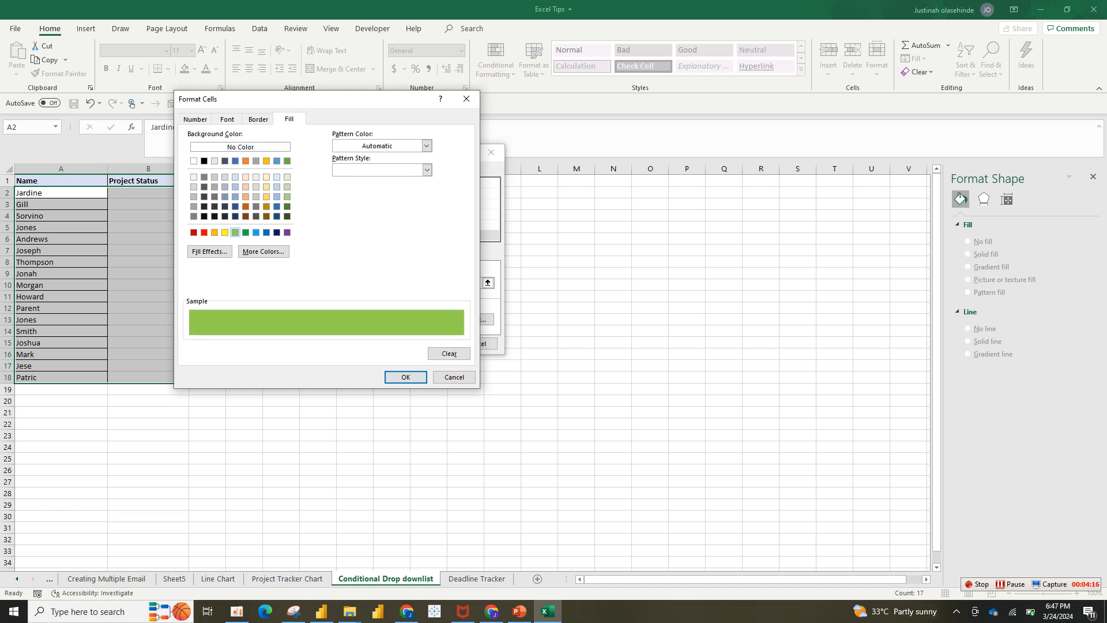
{"action": "left_click", "coordinate": [405, 377]}
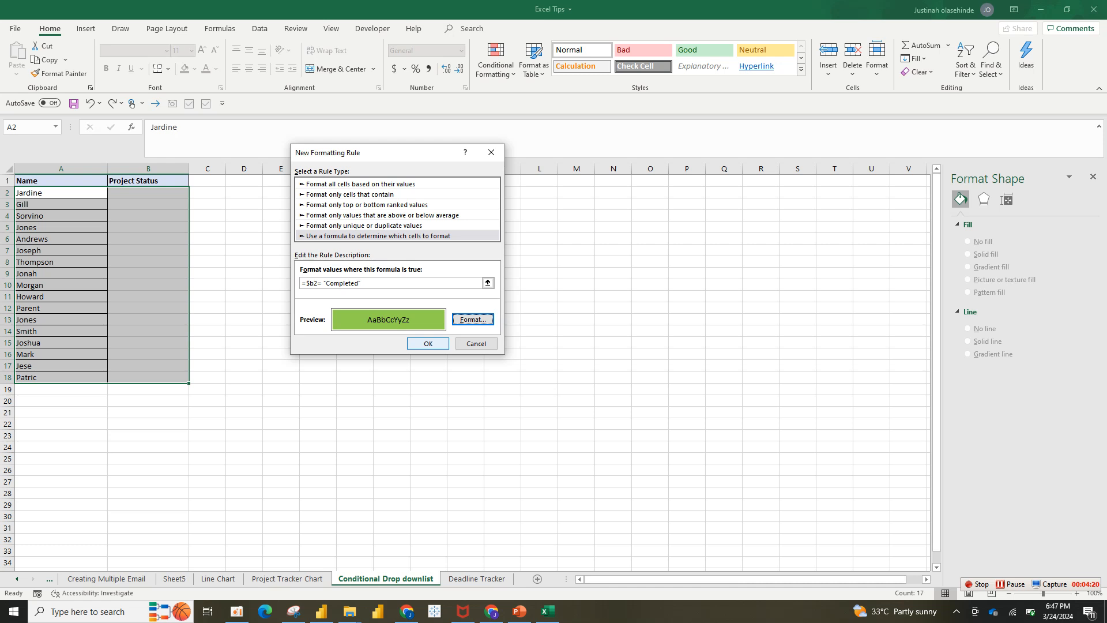
{"action": "left_click", "coordinate": [428, 343]}
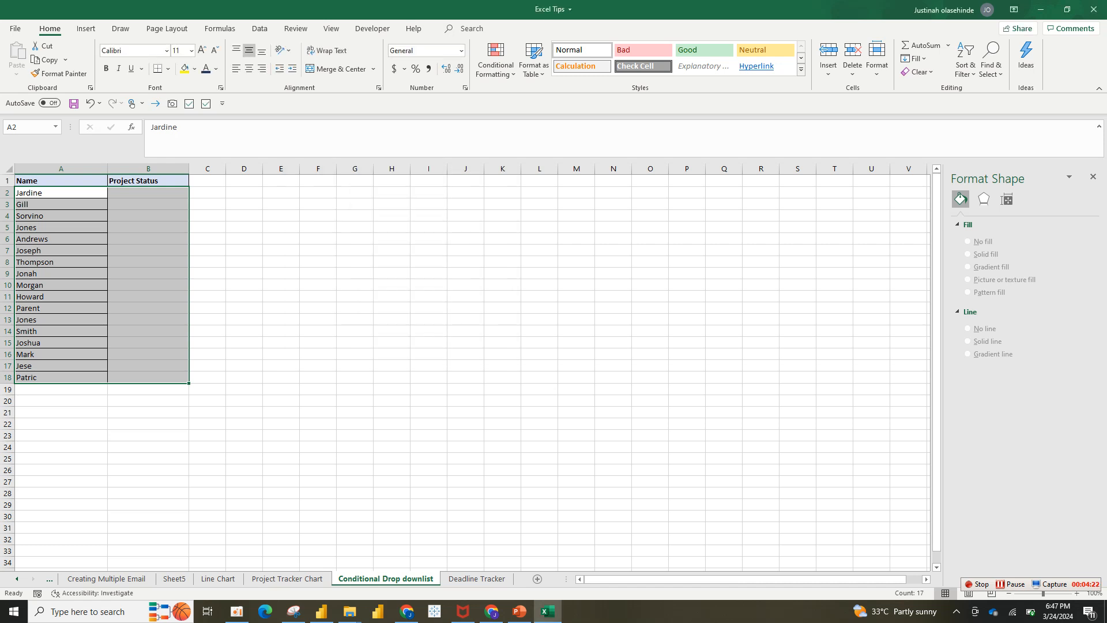
Review the conditional formatting rules that exist for the selected range A2:B18.
{"action": "left_click", "coordinate": [496, 58]}
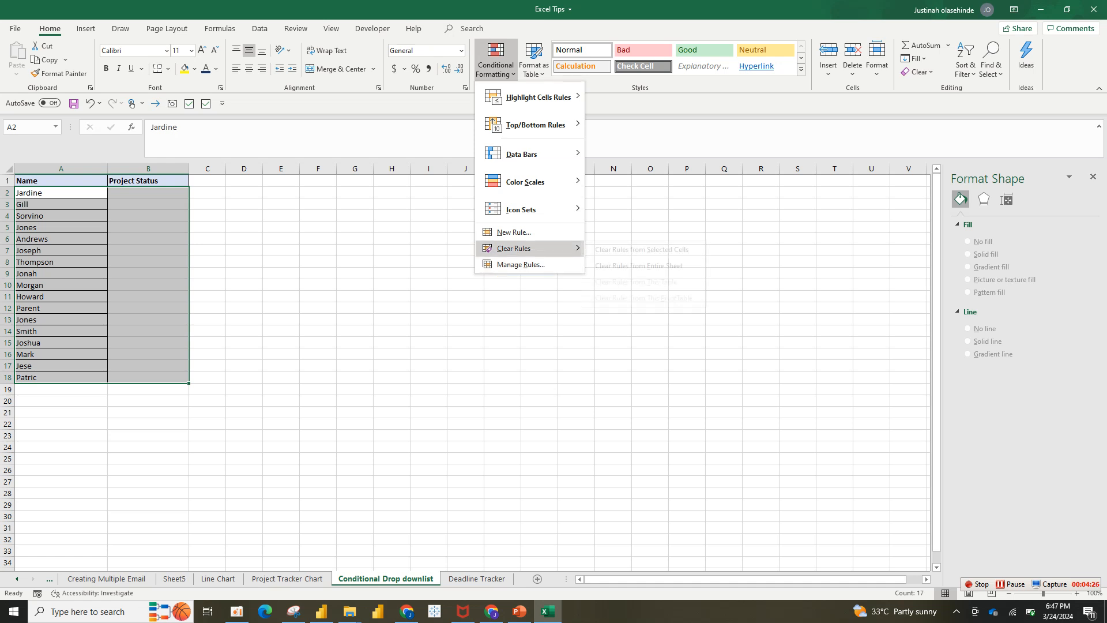
{"action": "left_click", "coordinate": [520, 264]}
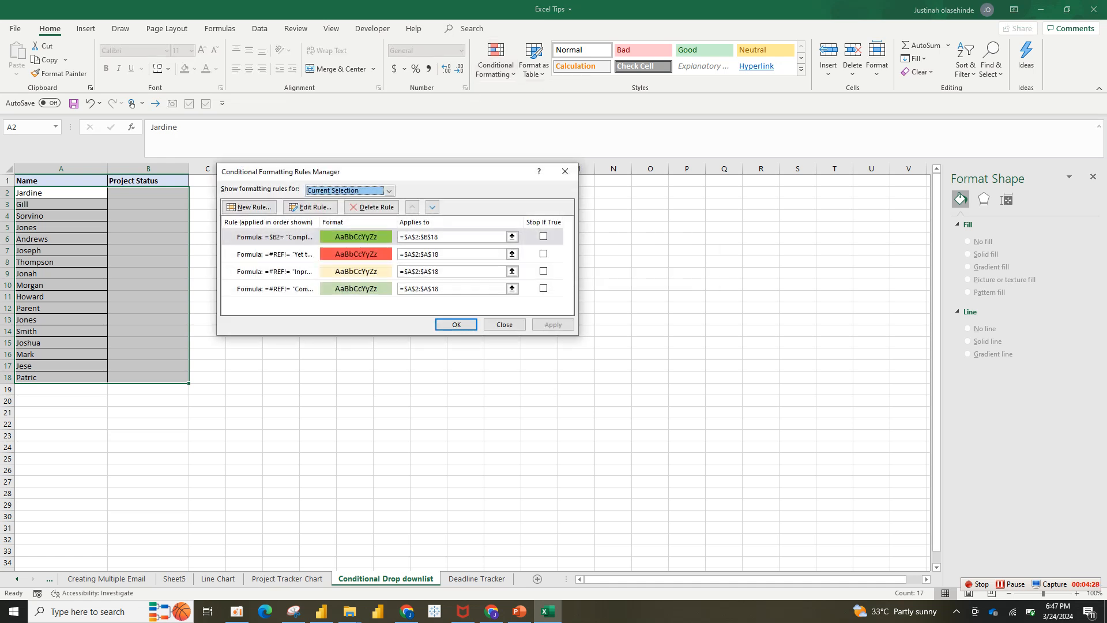
{"action": "left_click", "coordinate": [565, 171]}
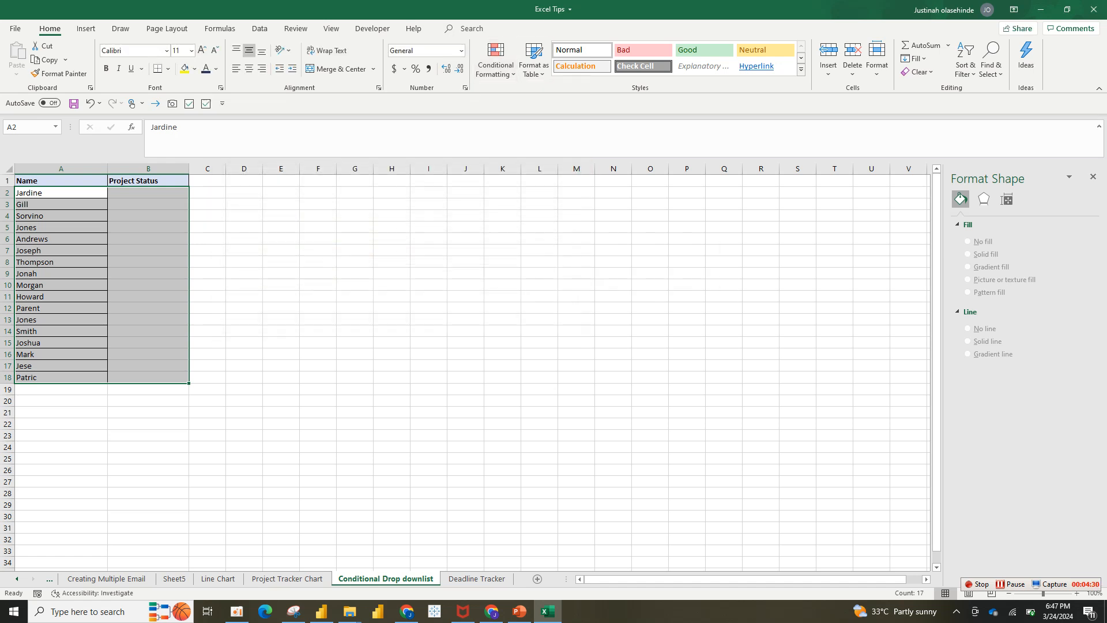
{"action": "left_click", "coordinate": [496, 60]}
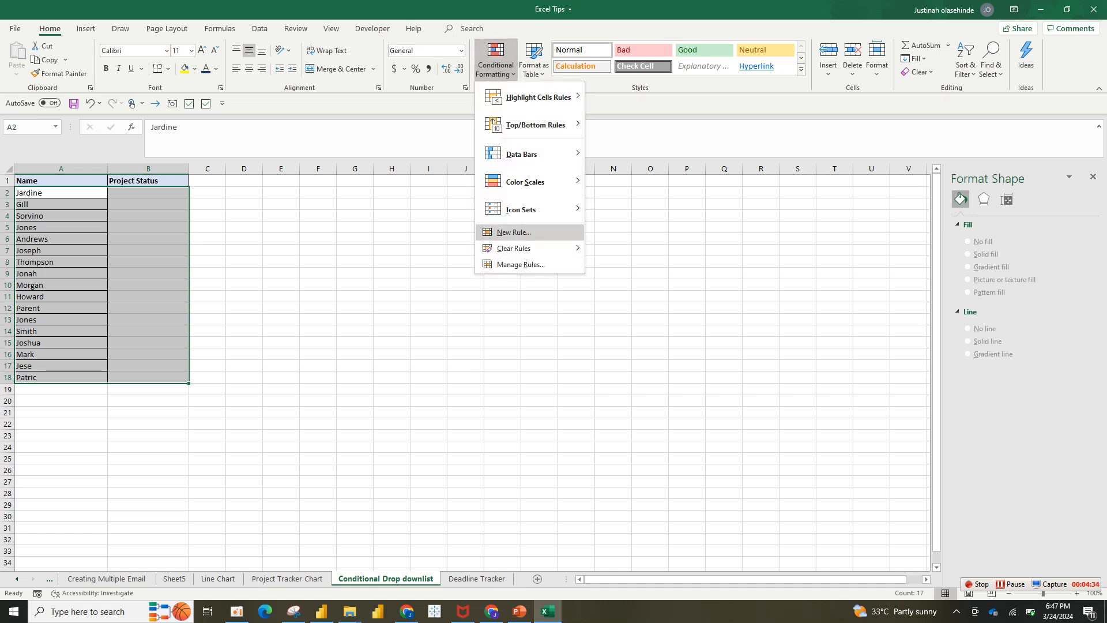
{"action": "left_click", "coordinate": [513, 232]}
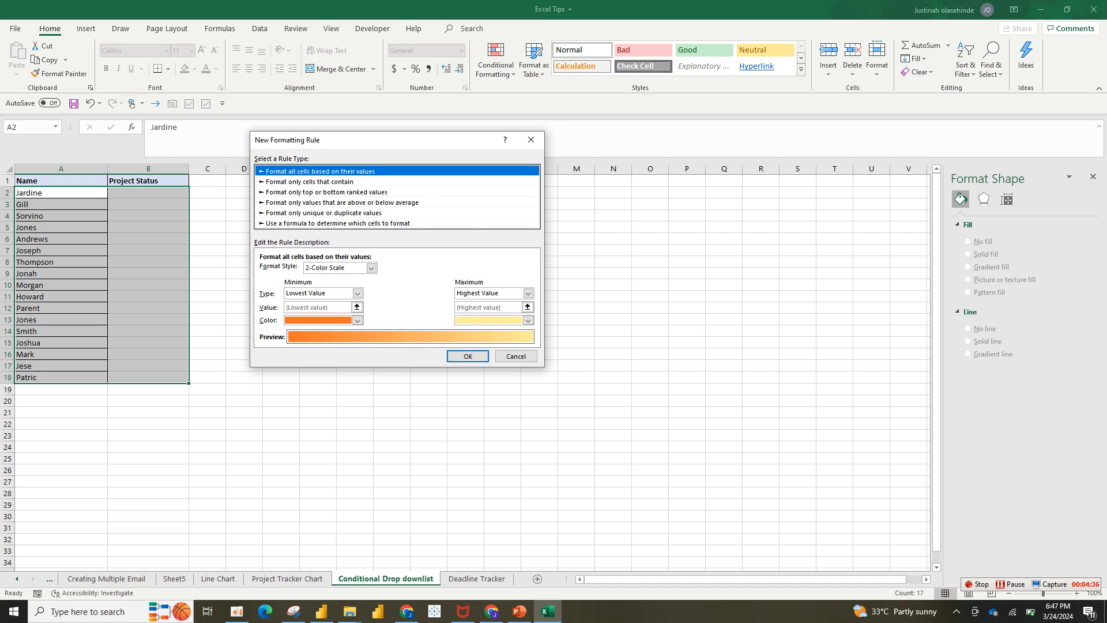
{"action": "left_click", "coordinate": [531, 141]}
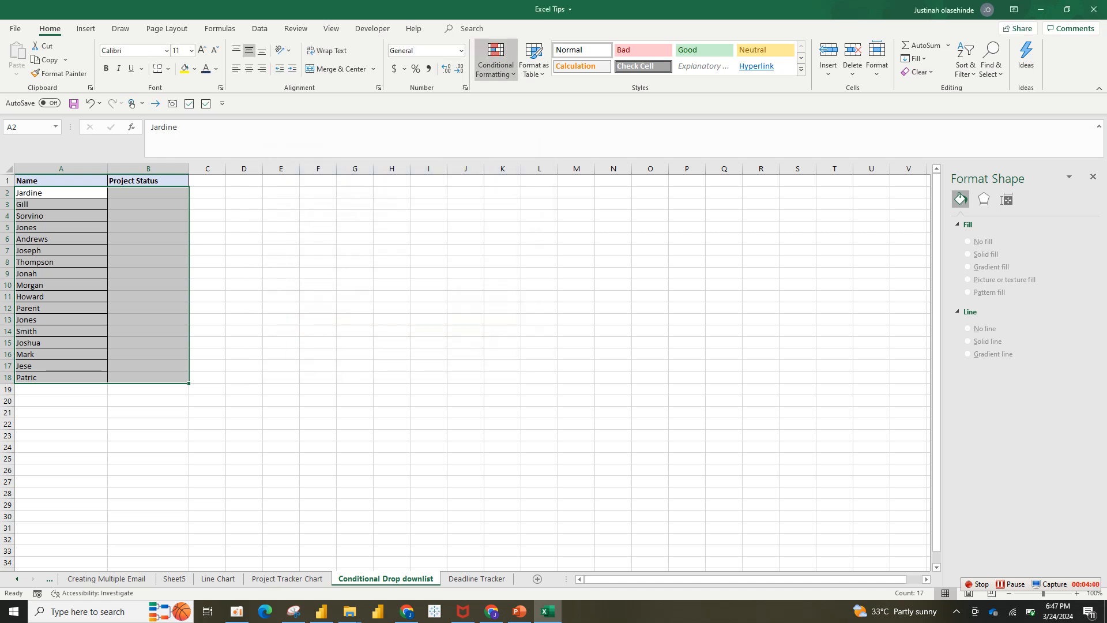
Delete all conditional formatting rules listed for the current selection A2:B18 and apply the change.
{"action": "left_click", "coordinate": [496, 61]}
{"action": "left_click", "coordinate": [526, 264]}
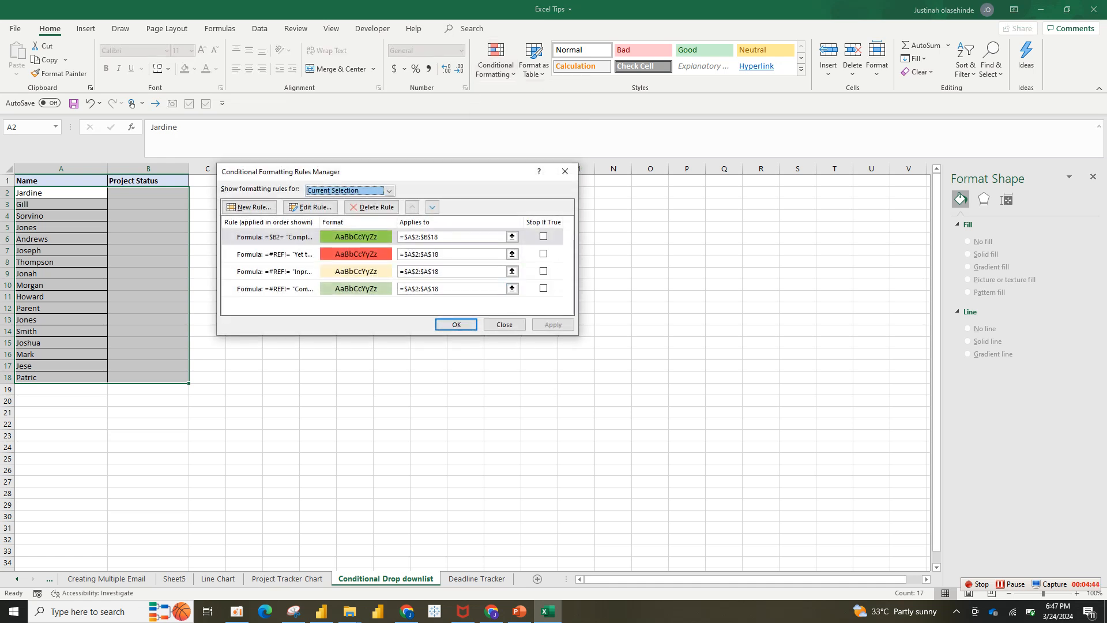
{"action": "left_click", "coordinate": [543, 288]}
{"action": "left_click", "coordinate": [543, 271]}
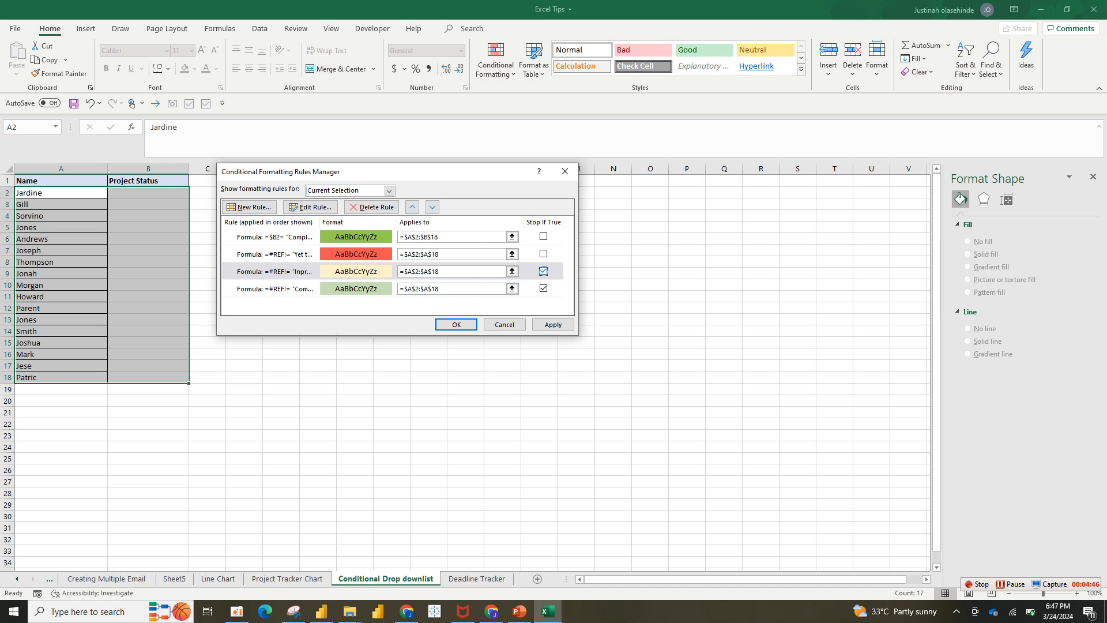
{"action": "left_click", "coordinate": [543, 253]}
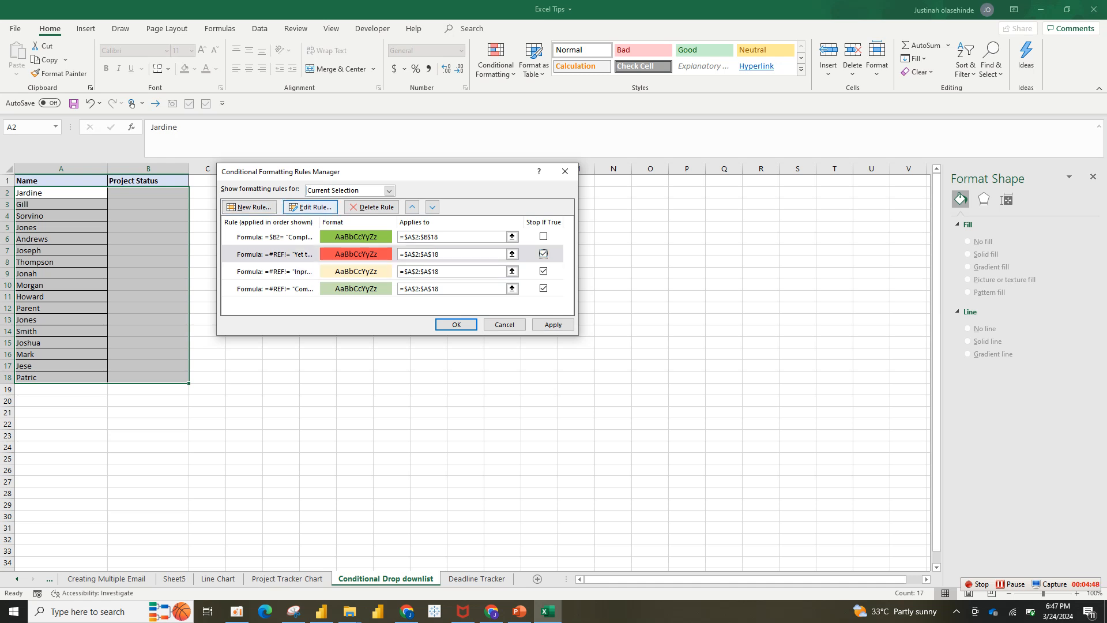
{"action": "left_click", "coordinate": [372, 207]}
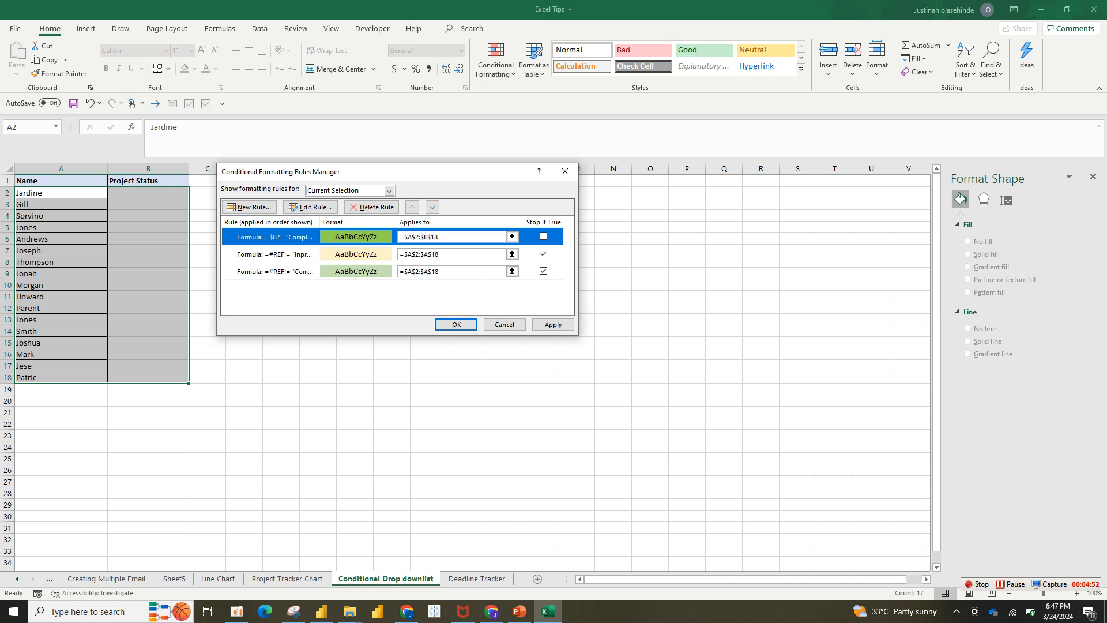
{"action": "left_click", "coordinate": [372, 207]}
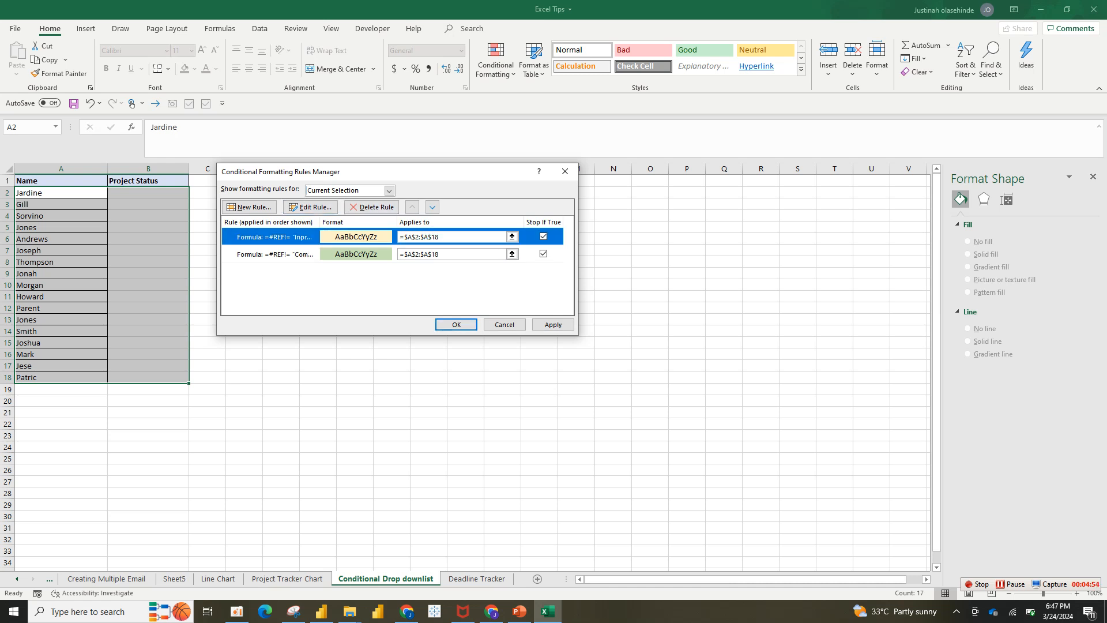
{"action": "left_click", "coordinate": [372, 207]}
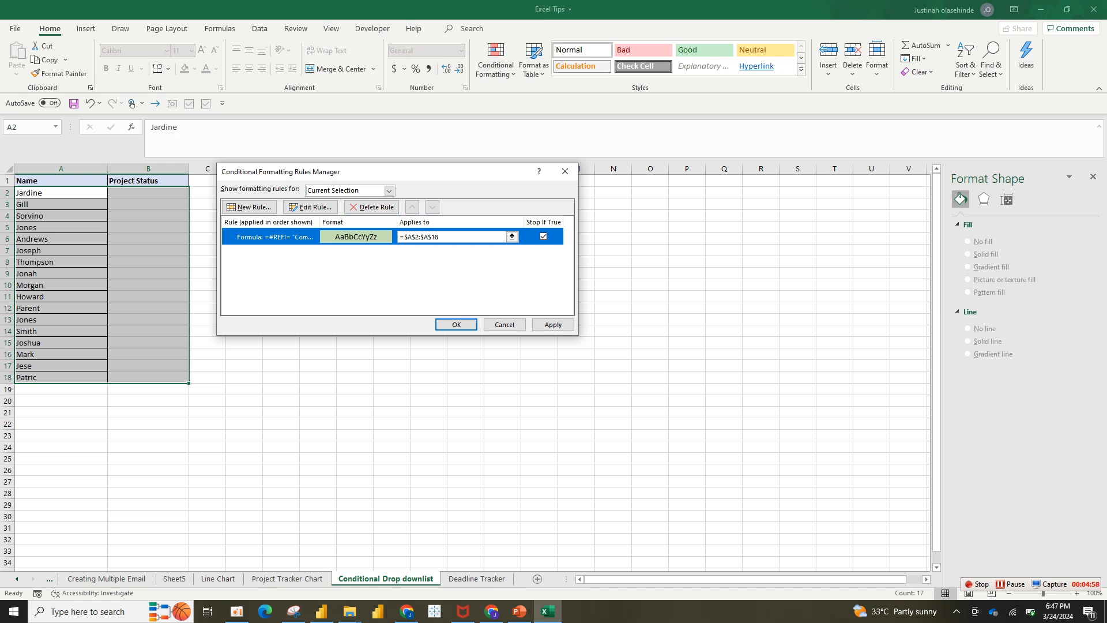
{"action": "left_click", "coordinate": [372, 207]}
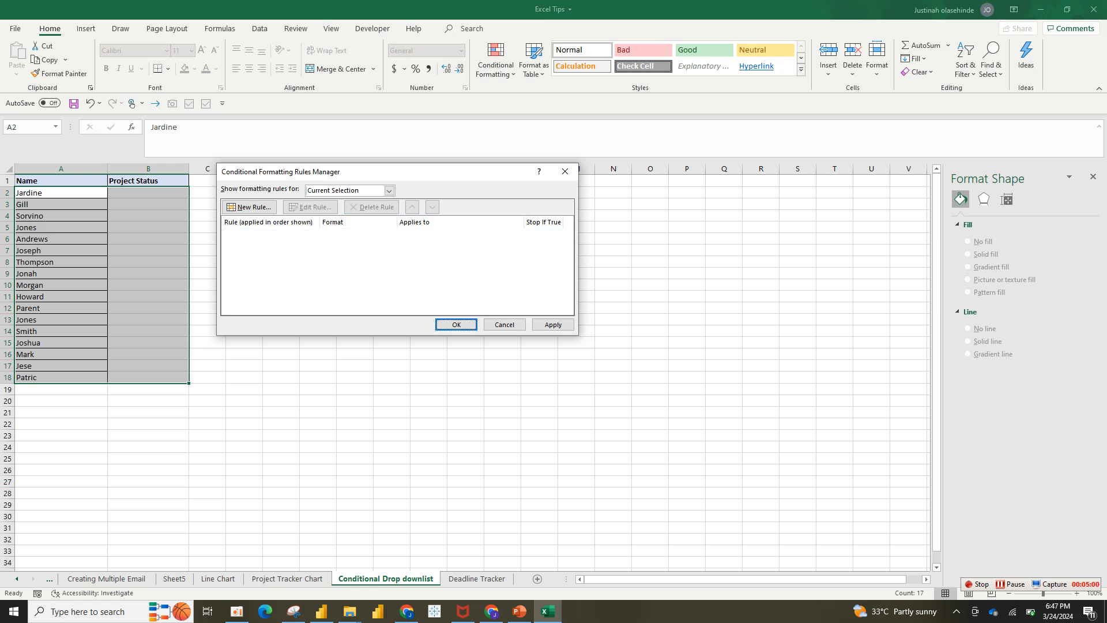
{"action": "left_click", "coordinate": [553, 324]}
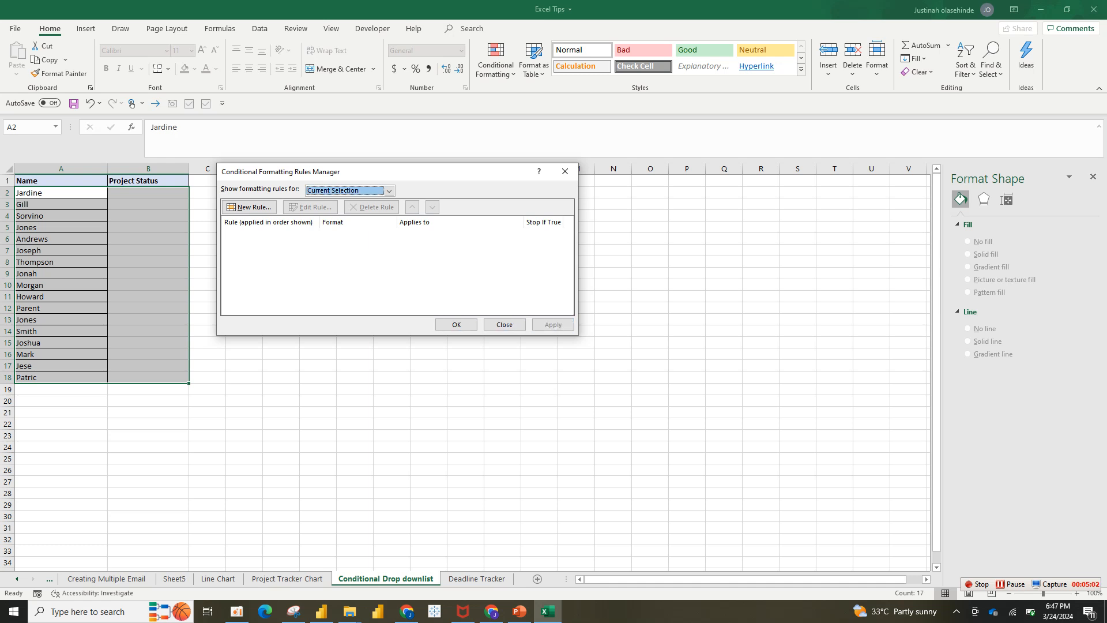
{"action": "left_click", "coordinate": [456, 324]}
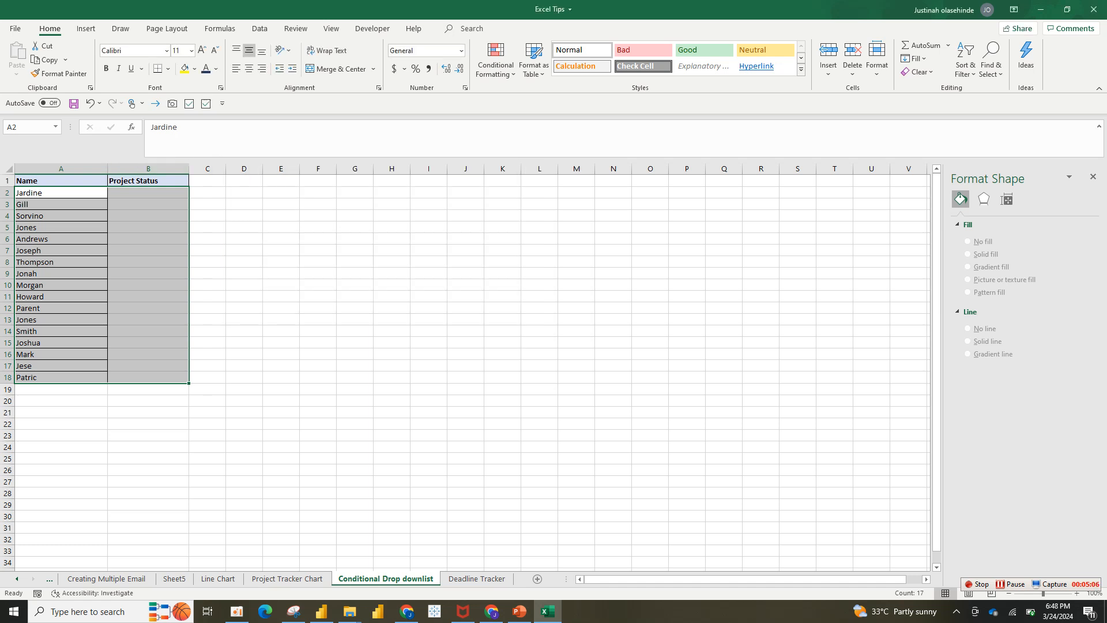
Start a new formula-based conditional formatting rule for A2:B18 using =$b2= "Completed" as the condition.
{"action": "left_click", "coordinate": [244, 239]}
{"action": "left_click", "coordinate": [148, 193]}
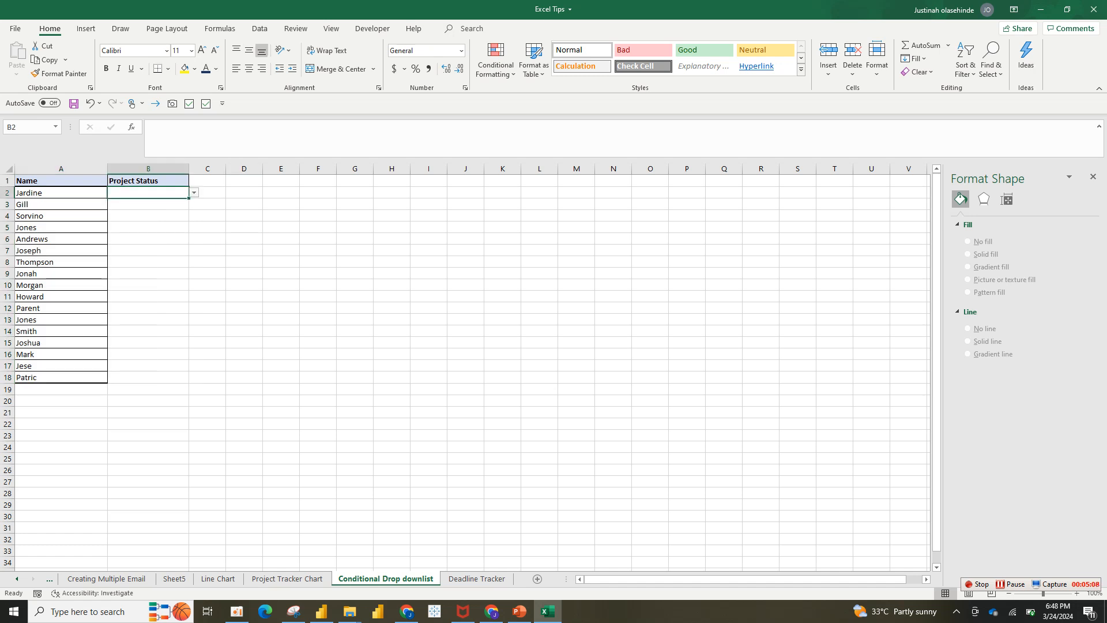
{"action": "left_click_drag", "start_coordinate": [61, 204], "coordinate": [149, 204]}
{"action": "left_click_drag", "start_coordinate": [61, 193], "coordinate": [149, 377]}
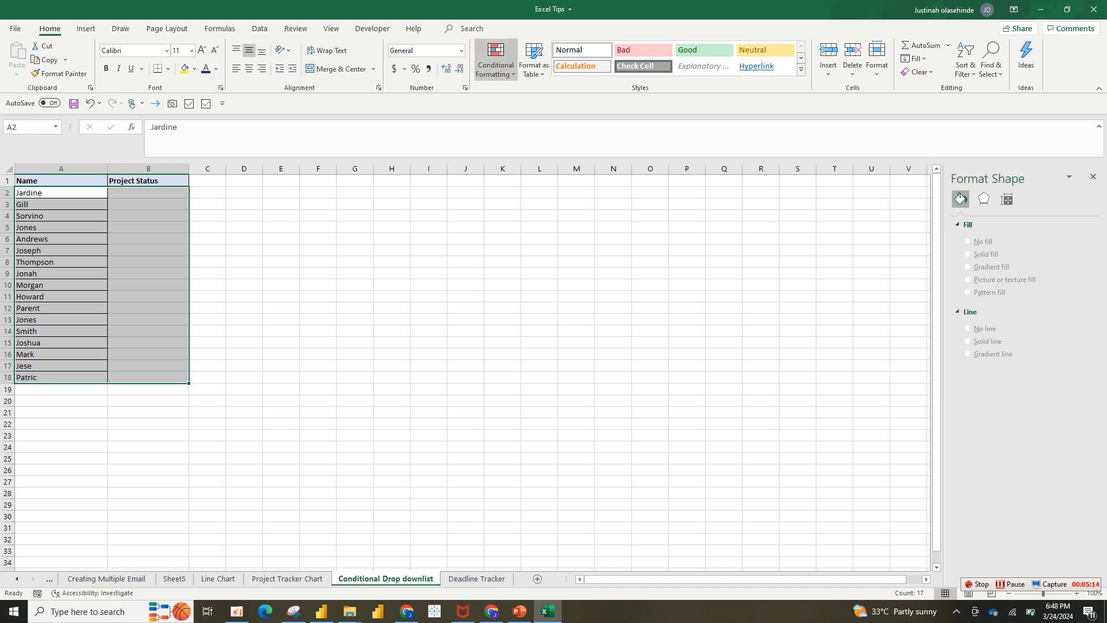
{"action": "left_click", "coordinate": [496, 60]}
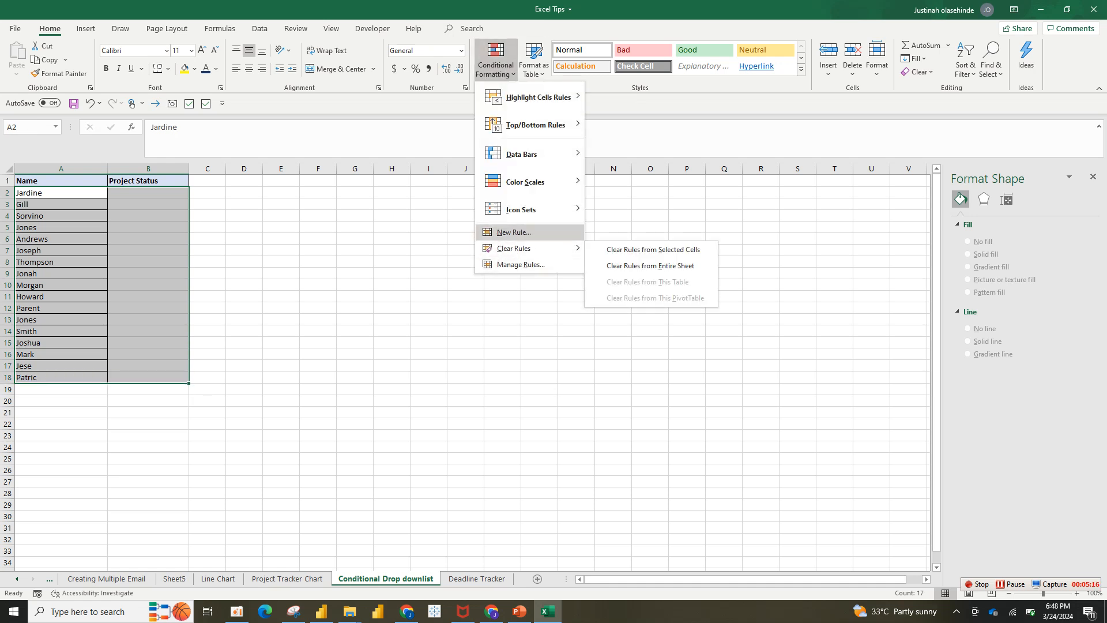
{"action": "left_click", "coordinate": [514, 232]}
{"action": "left_click", "coordinate": [338, 223]}
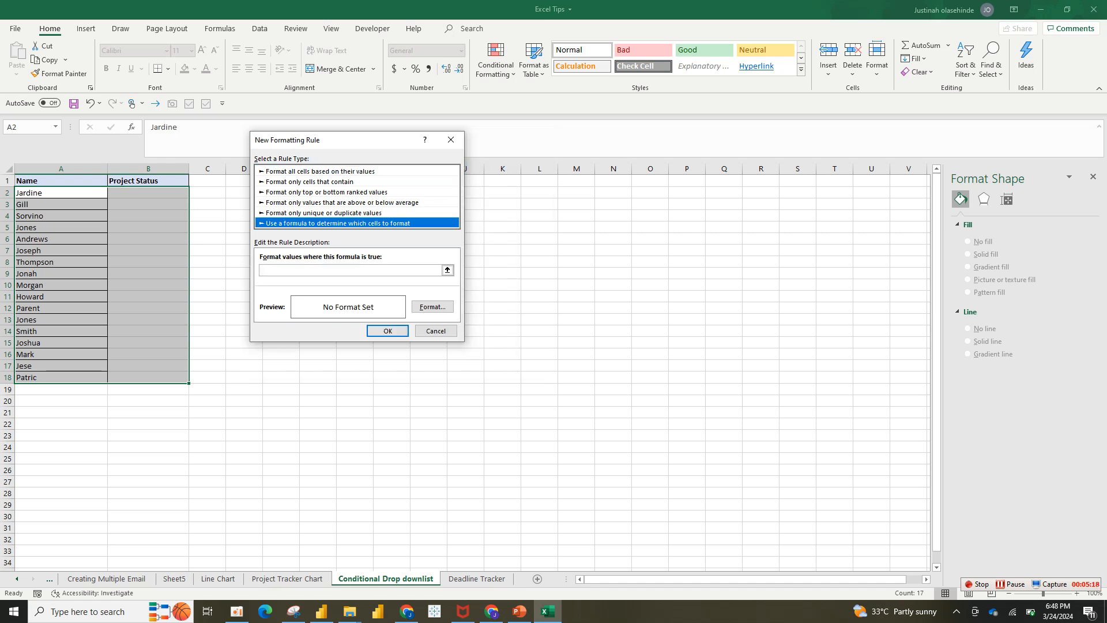
{"action": "left_click", "coordinate": [349, 271]}
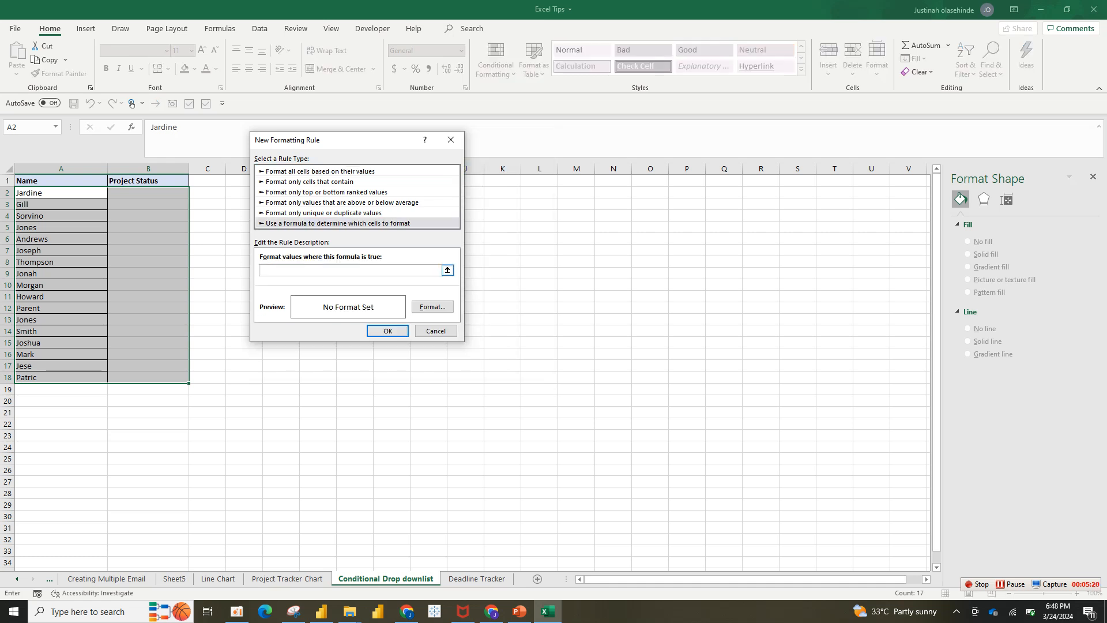
{"action": "type", "text": "$b2= \"C"}
{"action": "type", "text": "ompleted"}
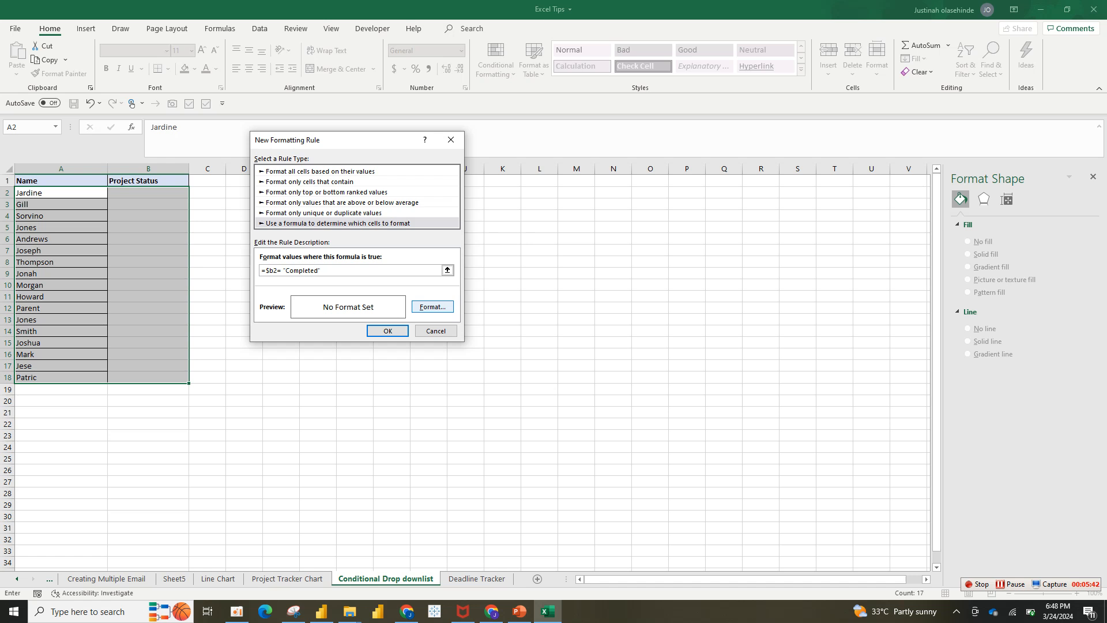
Set the Completed rule's format to a light green fill and save the rule.
{"action": "left_click", "coordinate": [433, 306]}
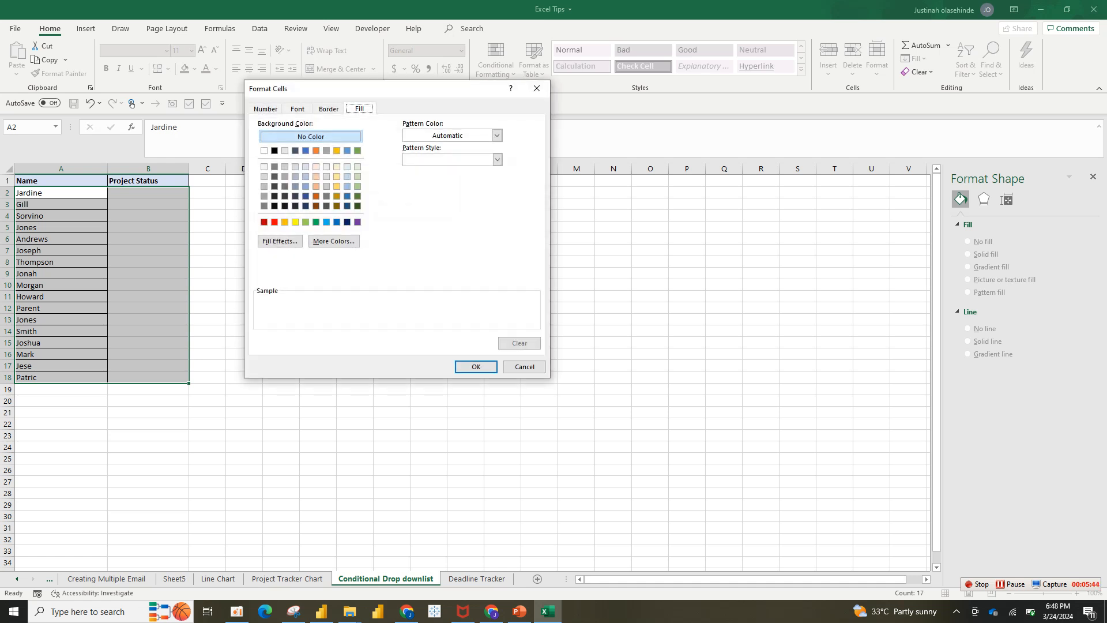
{"action": "left_click", "coordinate": [306, 221]}
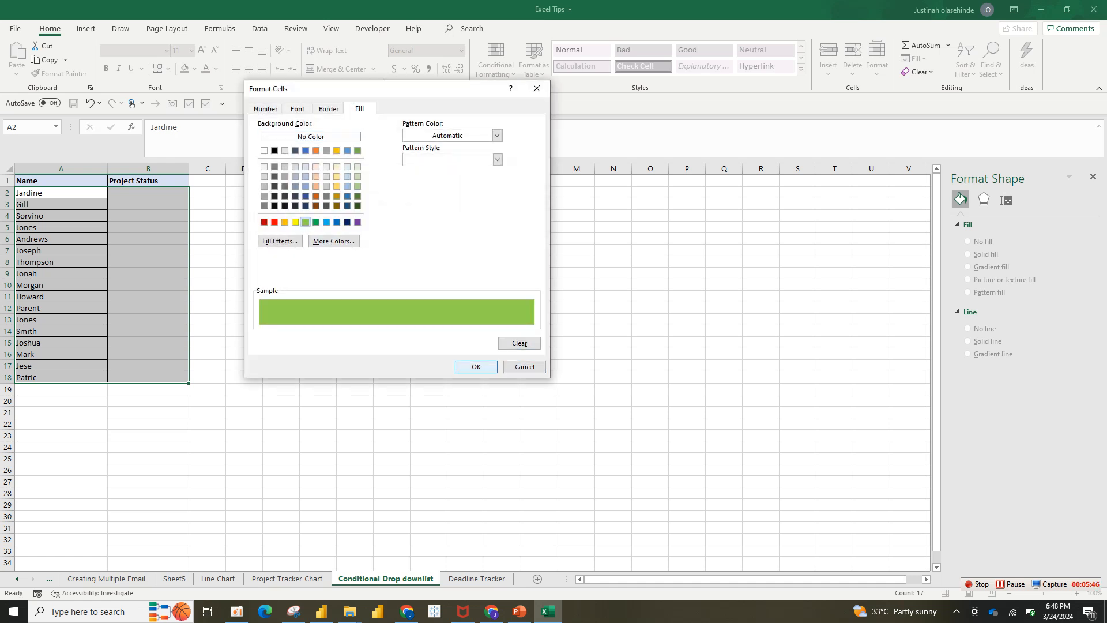
{"action": "left_click", "coordinate": [476, 367]}
{"action": "left_click", "coordinate": [387, 330]}
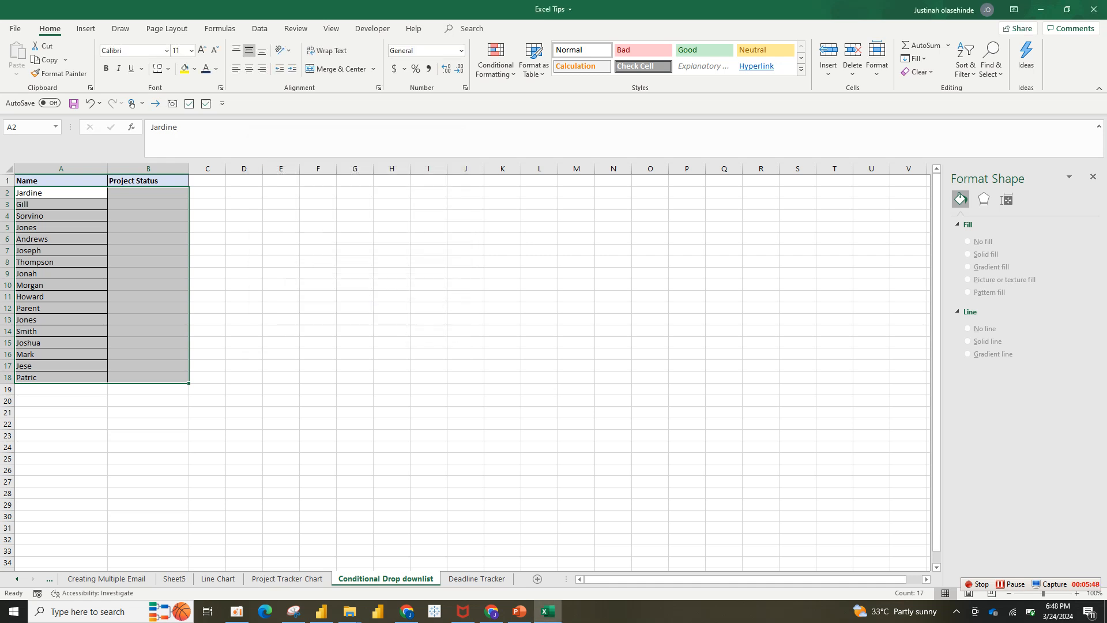
Start another formula-based conditional formatting rule for A2:B18 using =$b2= "Yet to Start" as the condition.
{"action": "left_click", "coordinate": [496, 60]}
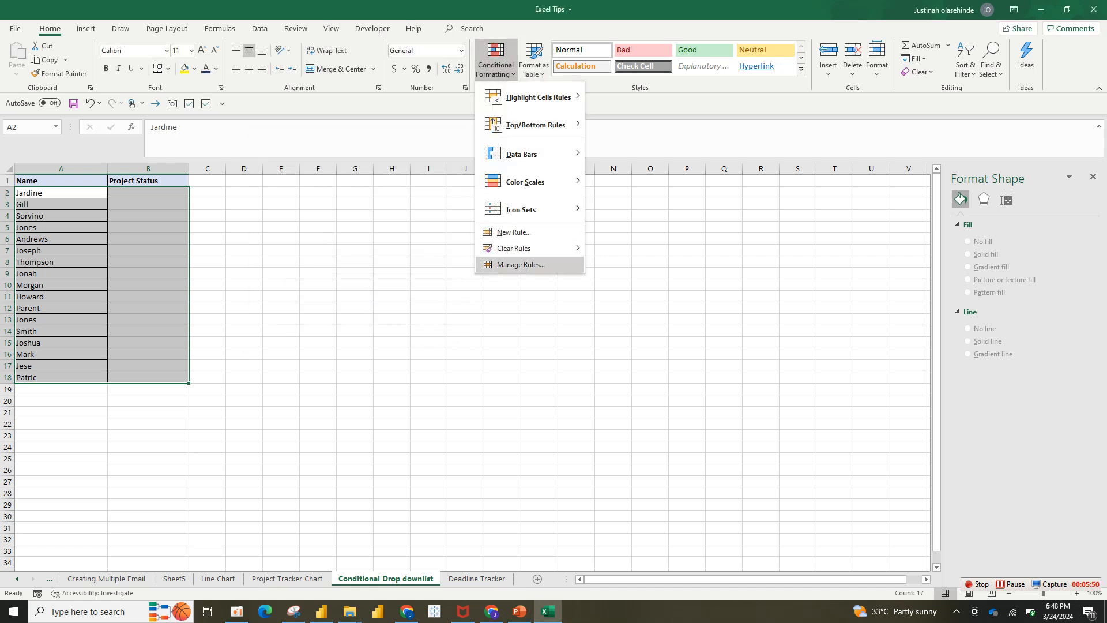
{"action": "left_click", "coordinate": [520, 264]}
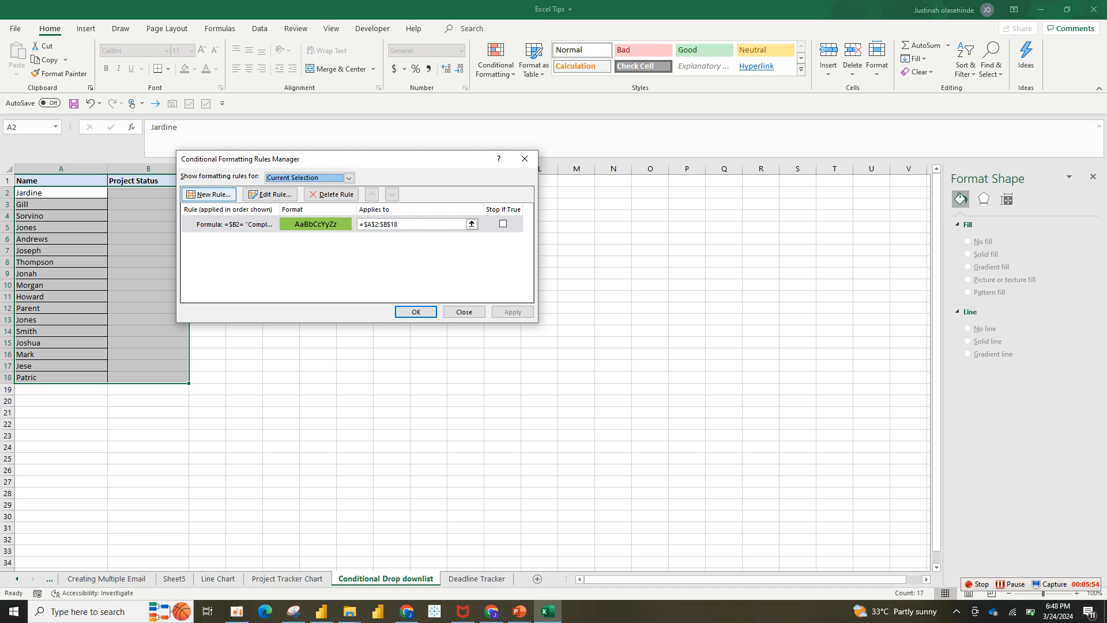
{"action": "left_click", "coordinate": [209, 194]}
{"action": "left_click", "coordinate": [297, 210]}
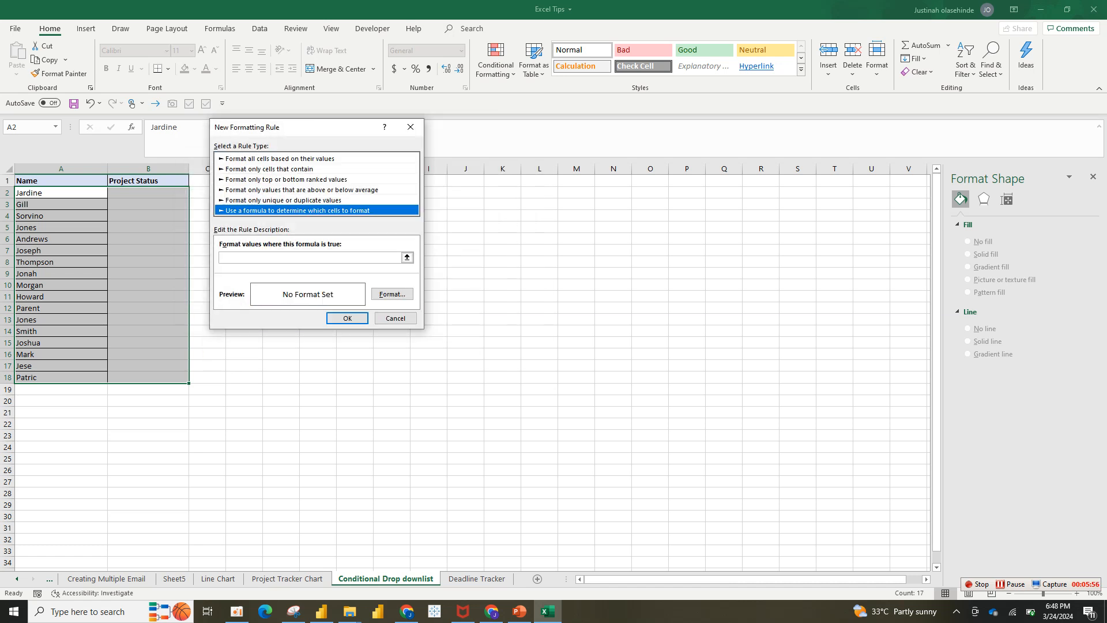
{"action": "left_click", "coordinate": [310, 258]}
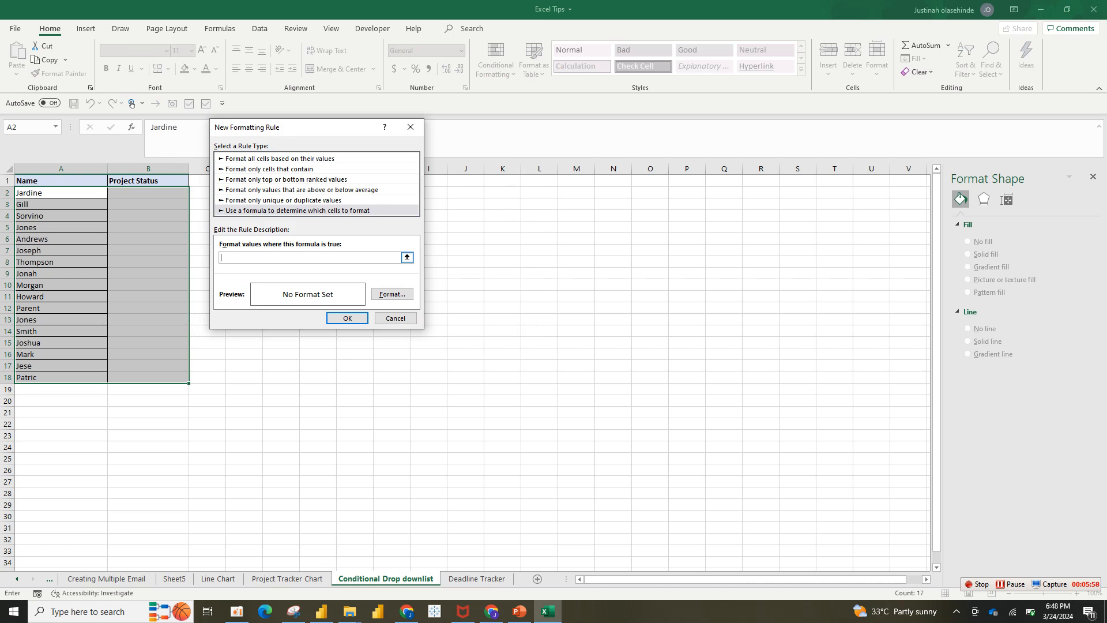
{"action": "type", "text": "="}
{"action": "type", "text": "$b2"}
{"action": "type", "text": "="}
{"action": "type", "text": " \"Ye"}
{"action": "type", "text": "t ti"}
{"action": "type", "text": "Start"}
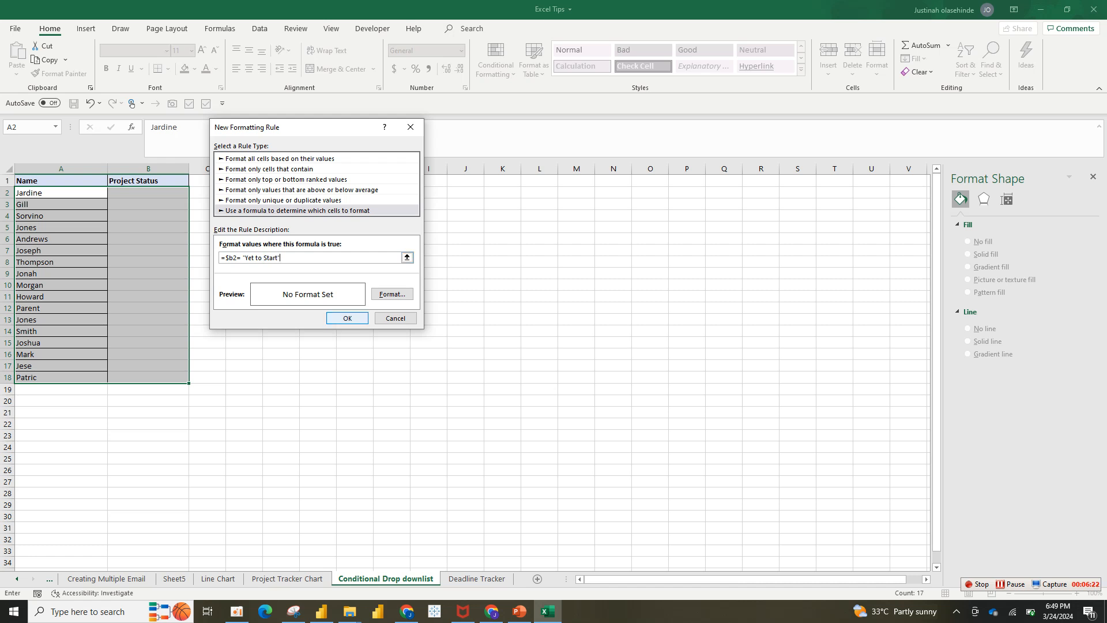
Set the Yet to Start rule's format to a light red custom fill colour and save the rule.
{"action": "left_click", "coordinate": [392, 294]}
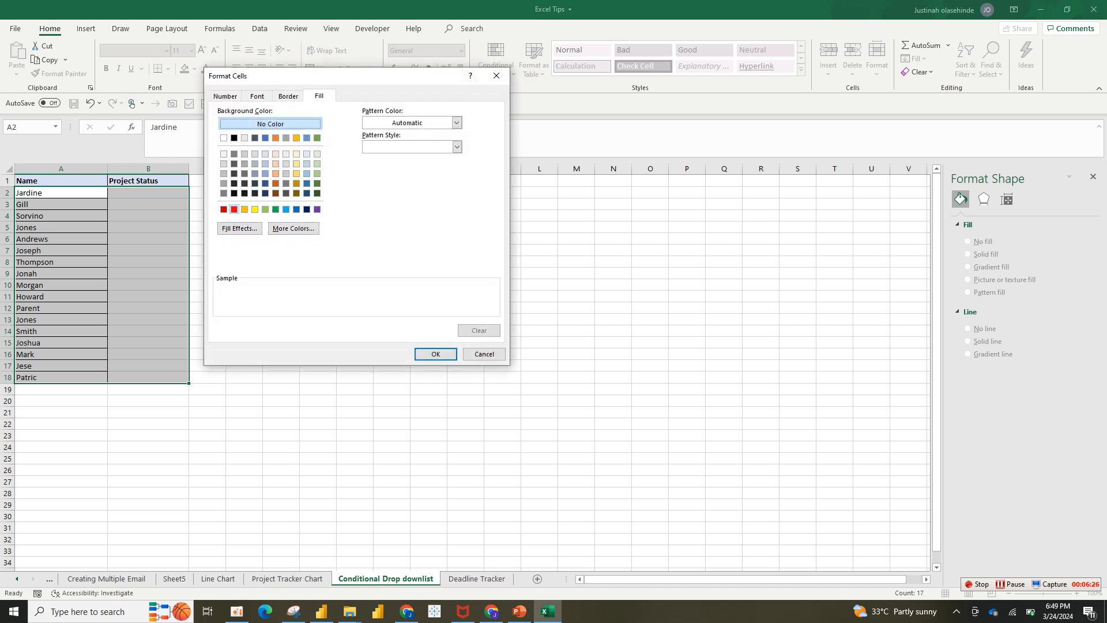
{"action": "left_click", "coordinate": [234, 209]}
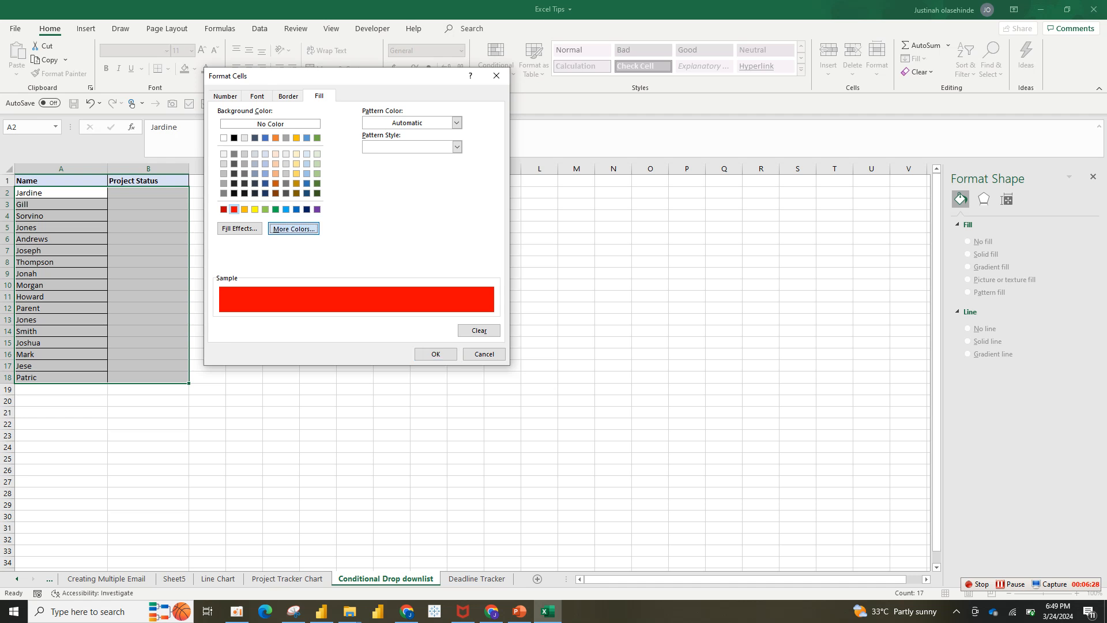
{"action": "left_click", "coordinate": [293, 228]}
{"action": "left_click", "coordinate": [337, 230]}
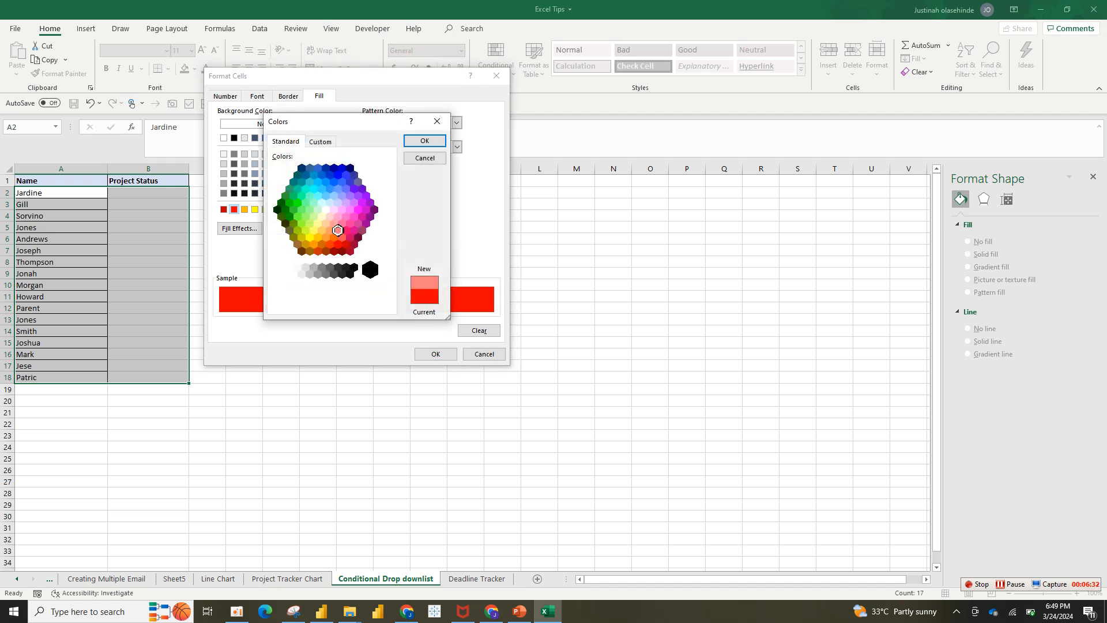
{"action": "left_click", "coordinate": [424, 141]}
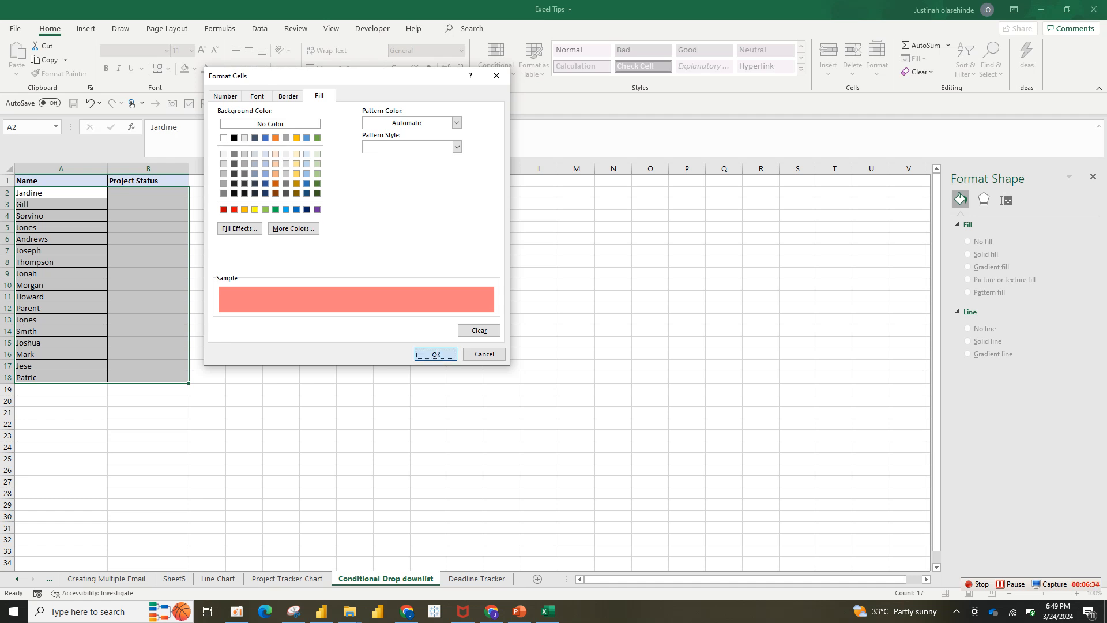
{"action": "key", "text": "Return"}
{"action": "left_click", "coordinate": [347, 318]}
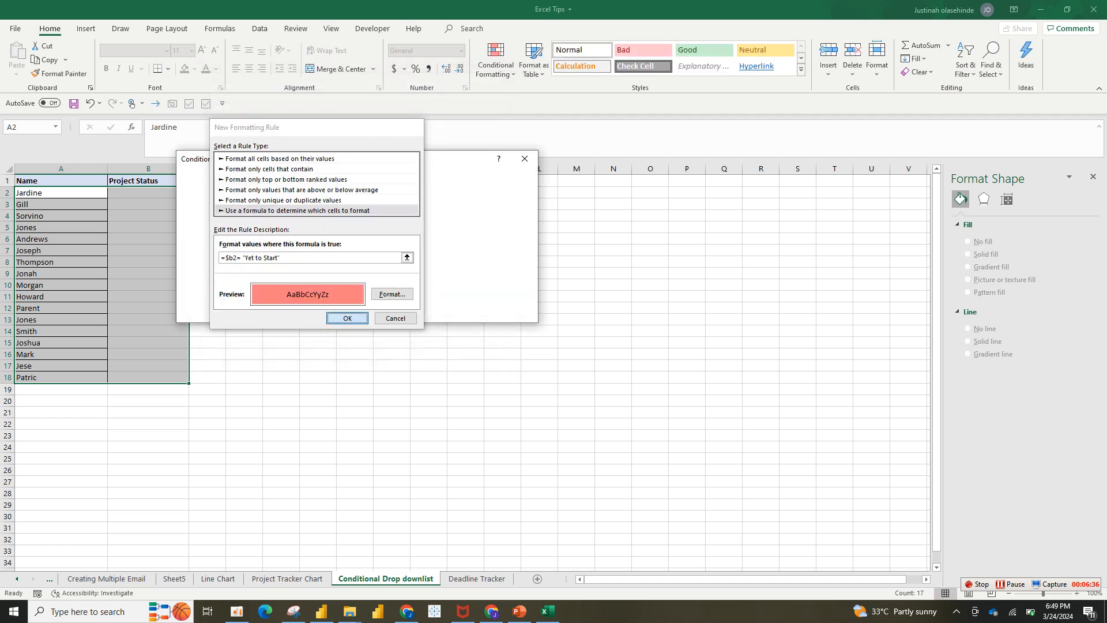
Add a third formula-based rule for A2:B18 using =$b2= "Inprocess" as the condition.
{"action": "left_click", "coordinate": [209, 194]}
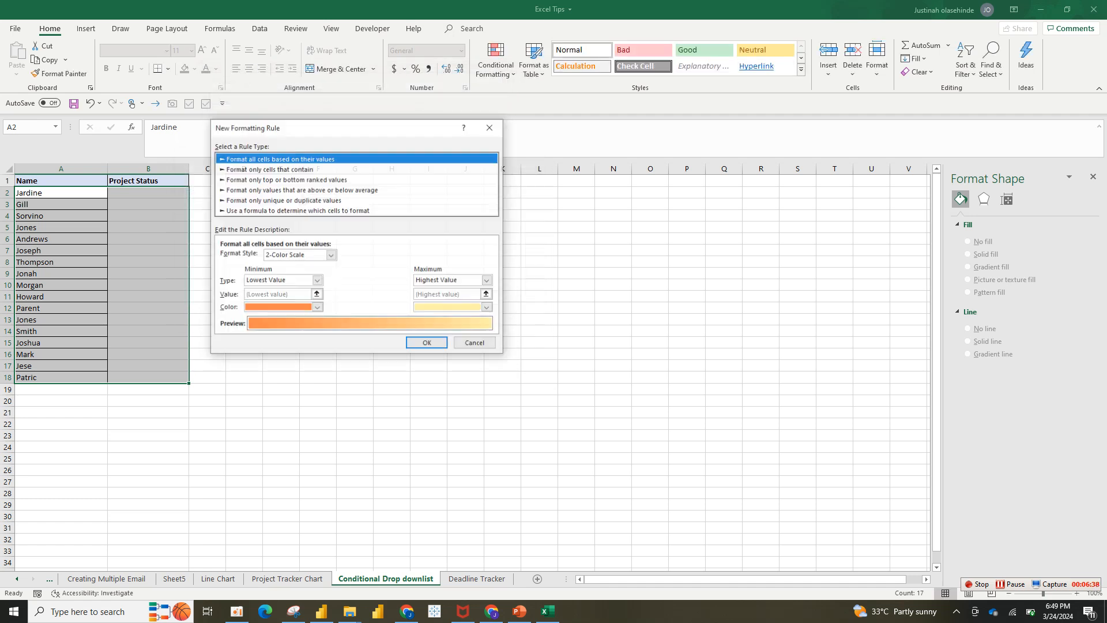
{"action": "left_click", "coordinate": [296, 210]}
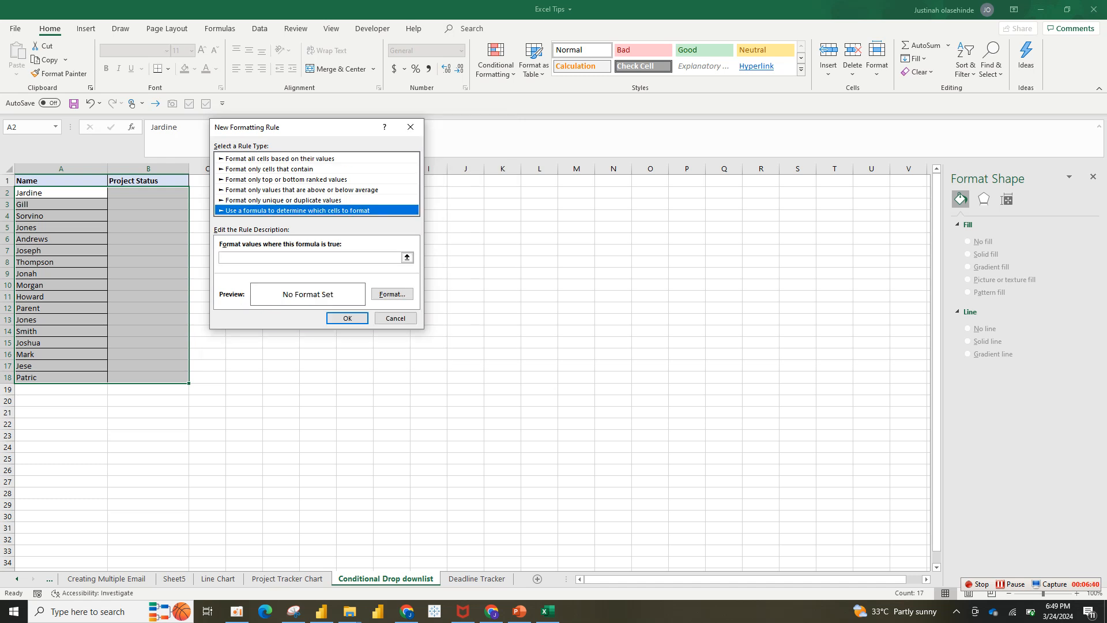
{"action": "left_click", "coordinate": [300, 257]}
{"action": "type", "text": "=$b"}
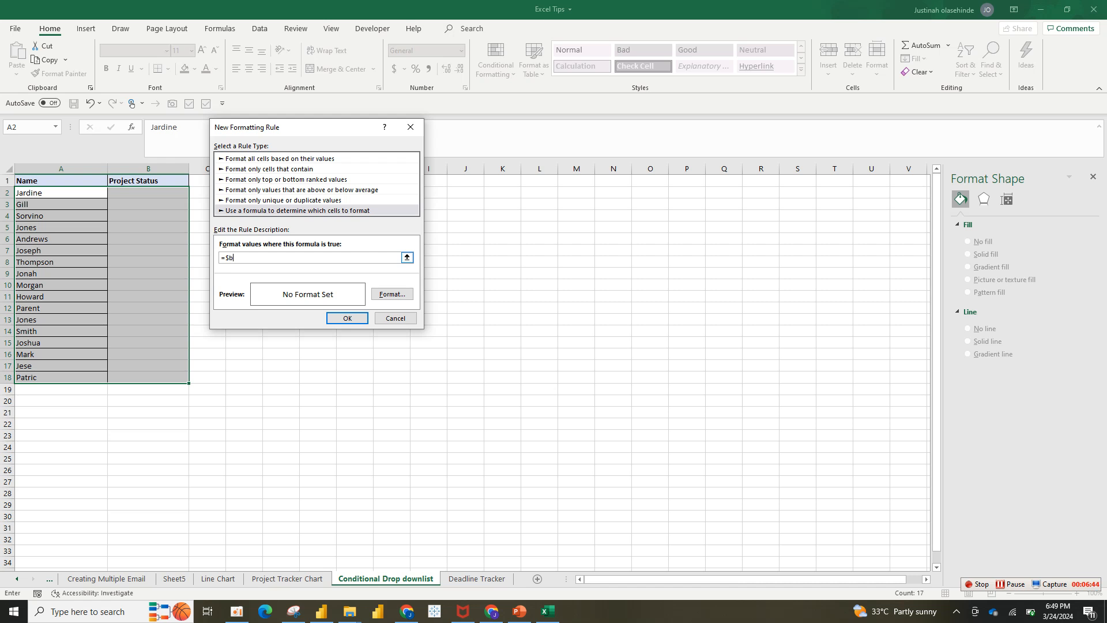
{"action": "type", "text": "2="}
{"action": "type", "text": "nprocess"}
Give the Inprocess rule a light yellow fill, save it and apply all the rules to A2:B18.
{"action": "left_click", "coordinate": [392, 294]}
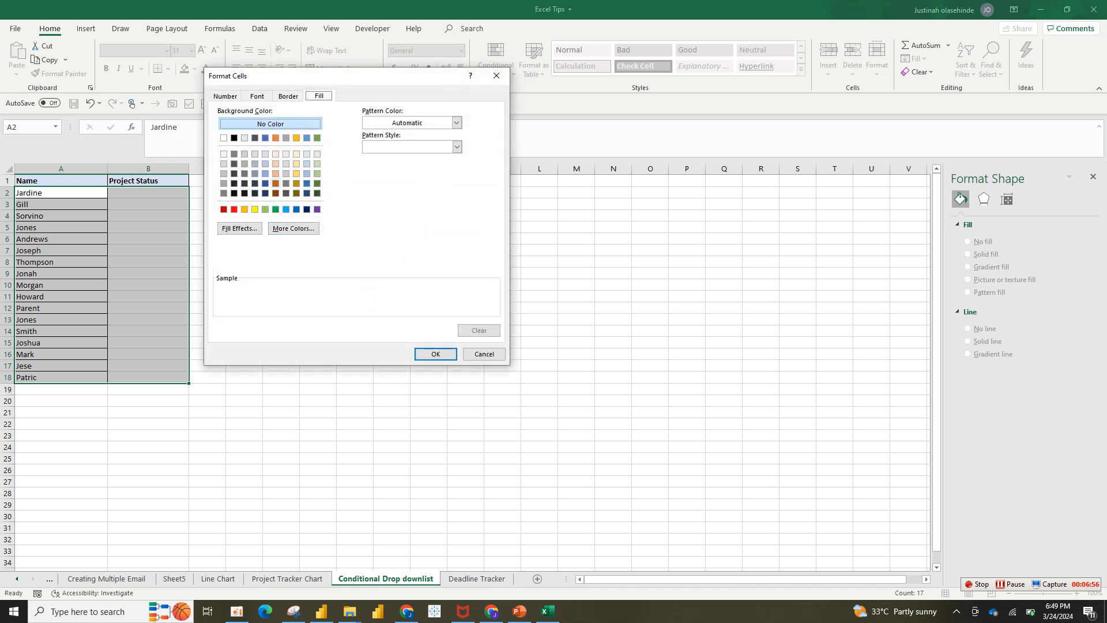
{"action": "left_click", "coordinate": [297, 154]}
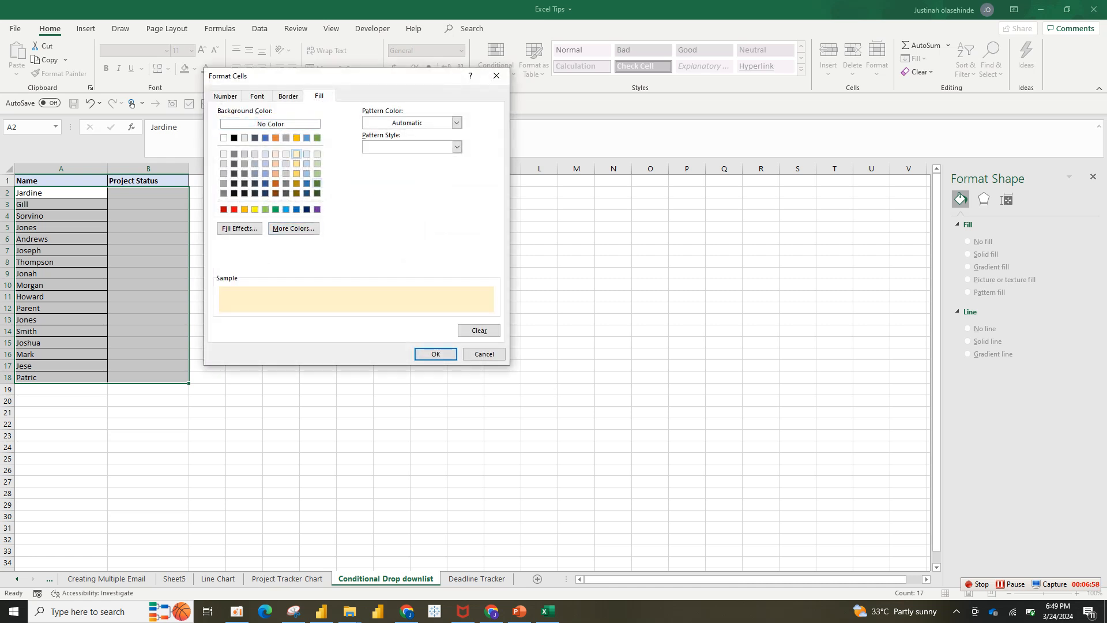
{"action": "left_click", "coordinate": [435, 354]}
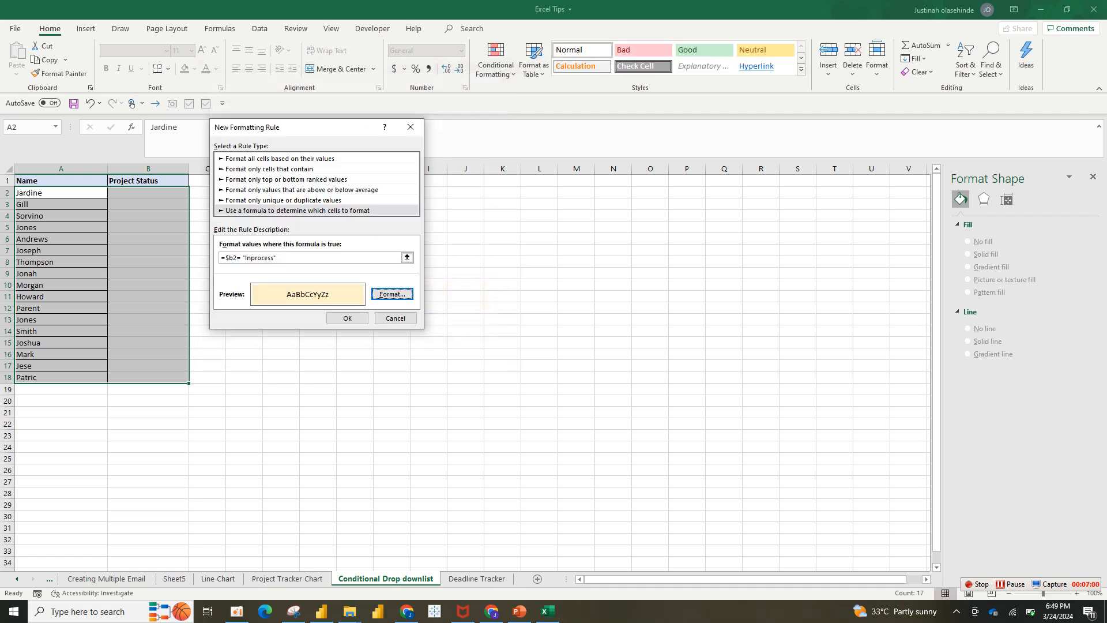
{"action": "left_click", "coordinate": [347, 318]}
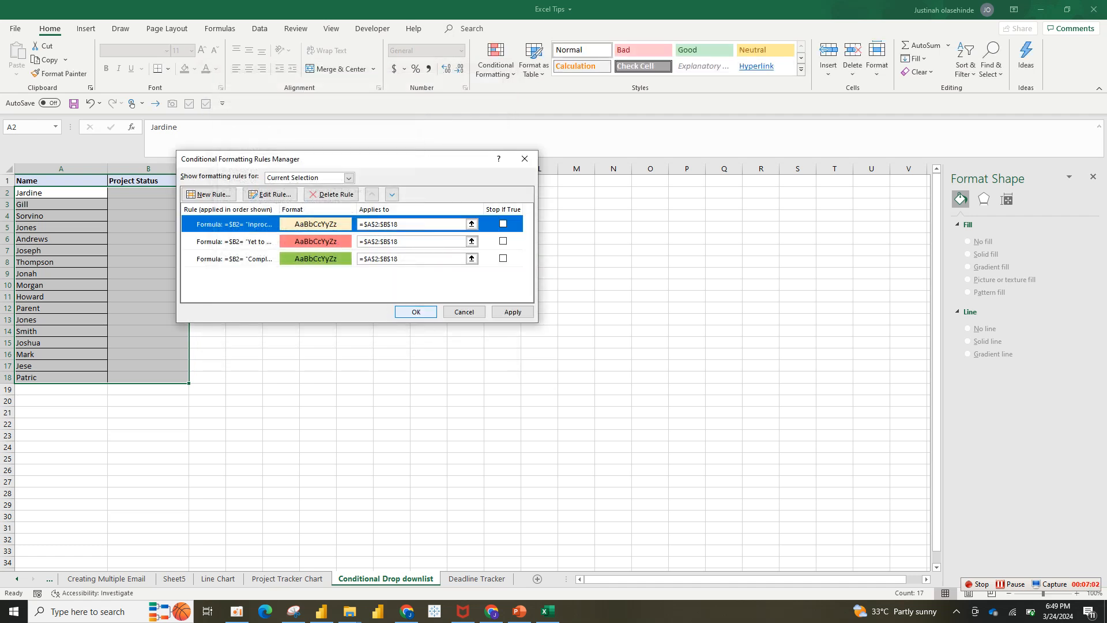
{"action": "left_click", "coordinate": [416, 311]}
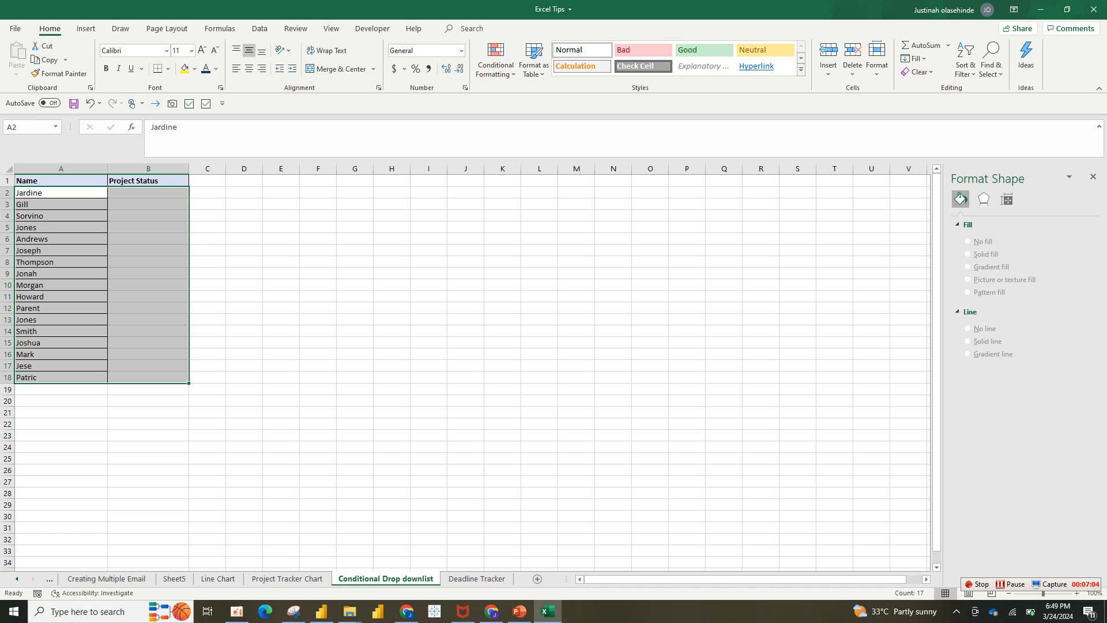
Choose Yet to Start as the project status in B2 and Completed in B3 and B4.
{"action": "left_click", "coordinate": [183, 192]}
{"action": "left_click", "coordinate": [193, 192]}
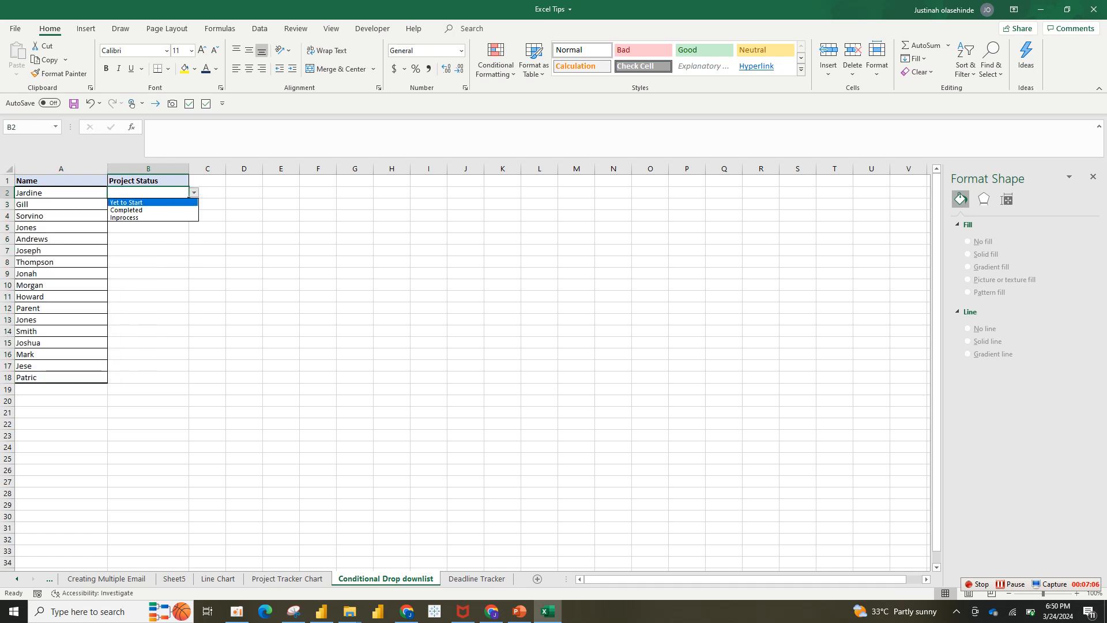
{"action": "left_click", "coordinate": [138, 202]}
{"action": "left_click", "coordinate": [160, 204]}
{"action": "left_click", "coordinate": [194, 204]}
{"action": "left_click", "coordinate": [138, 222]}
{"action": "left_click", "coordinate": [149, 215]}
{"action": "left_click", "coordinate": [194, 216]}
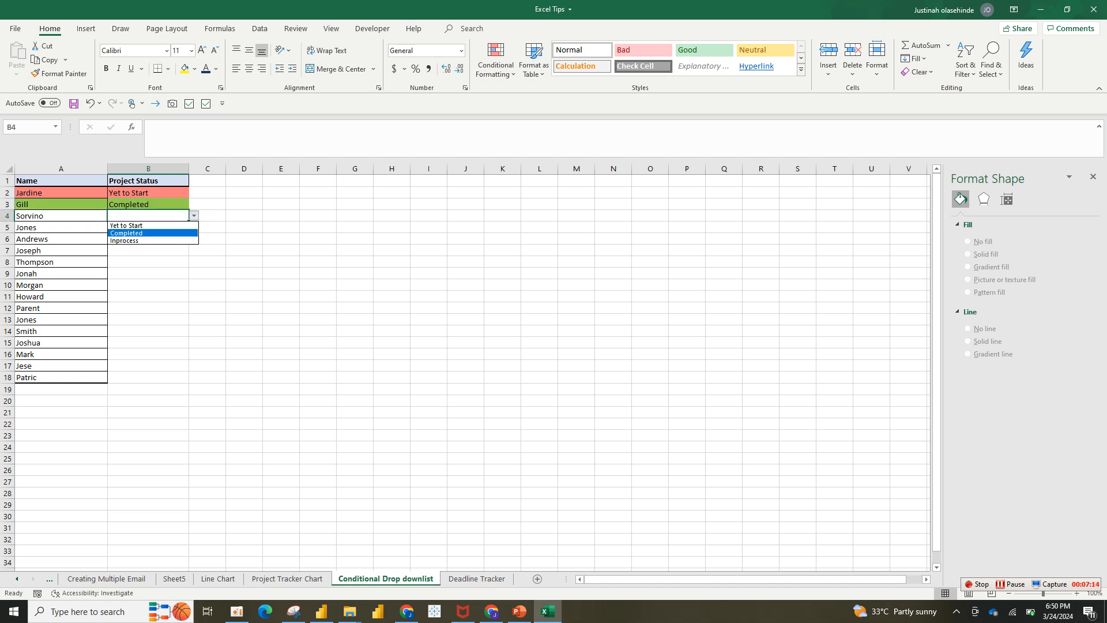
{"action": "left_click", "coordinate": [148, 232]}
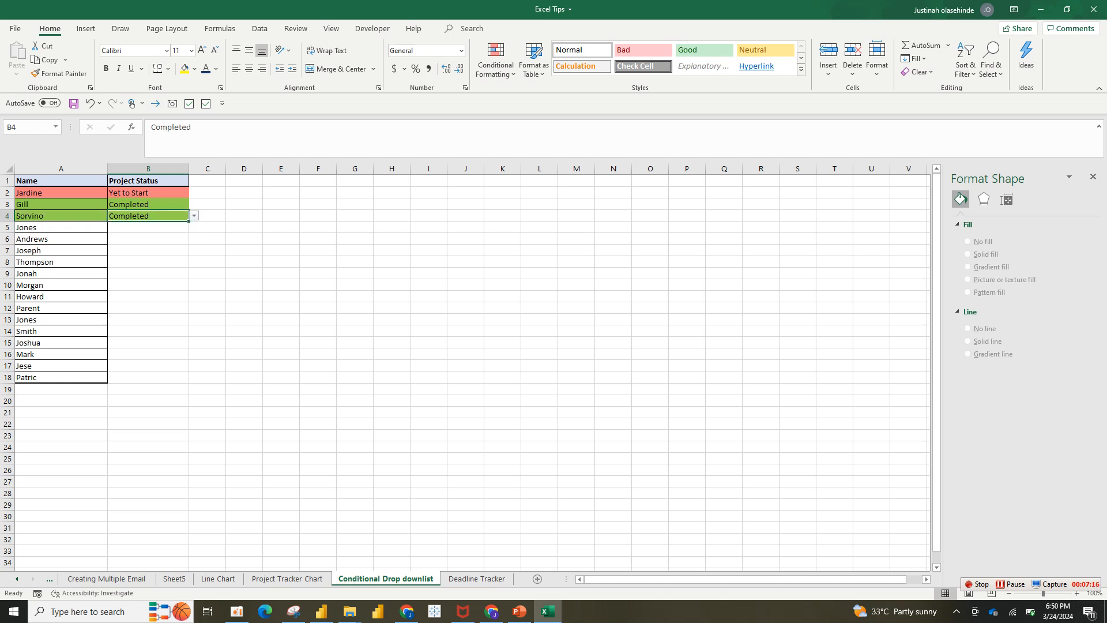
Choose Inprocess as the project status in B5, and in B6 choose Completed before switching it to Inprocess.
{"action": "left_click", "coordinate": [148, 227]}
{"action": "left_click", "coordinate": [194, 227]}
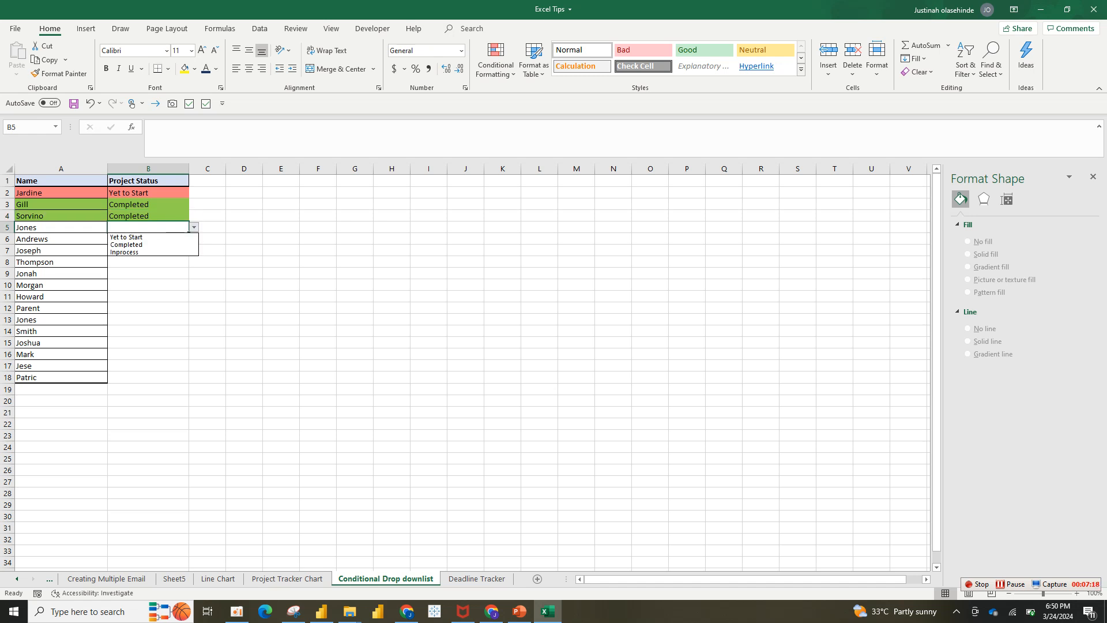
{"action": "left_click", "coordinate": [124, 251]}
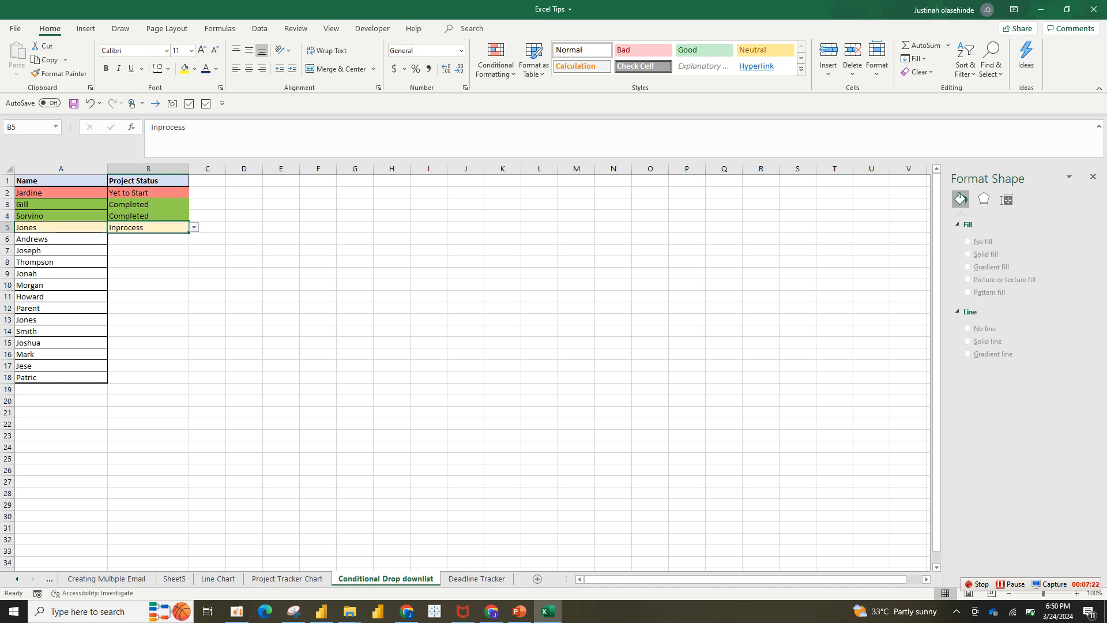
{"action": "left_click", "coordinate": [148, 238]}
{"action": "left_click", "coordinate": [195, 239]}
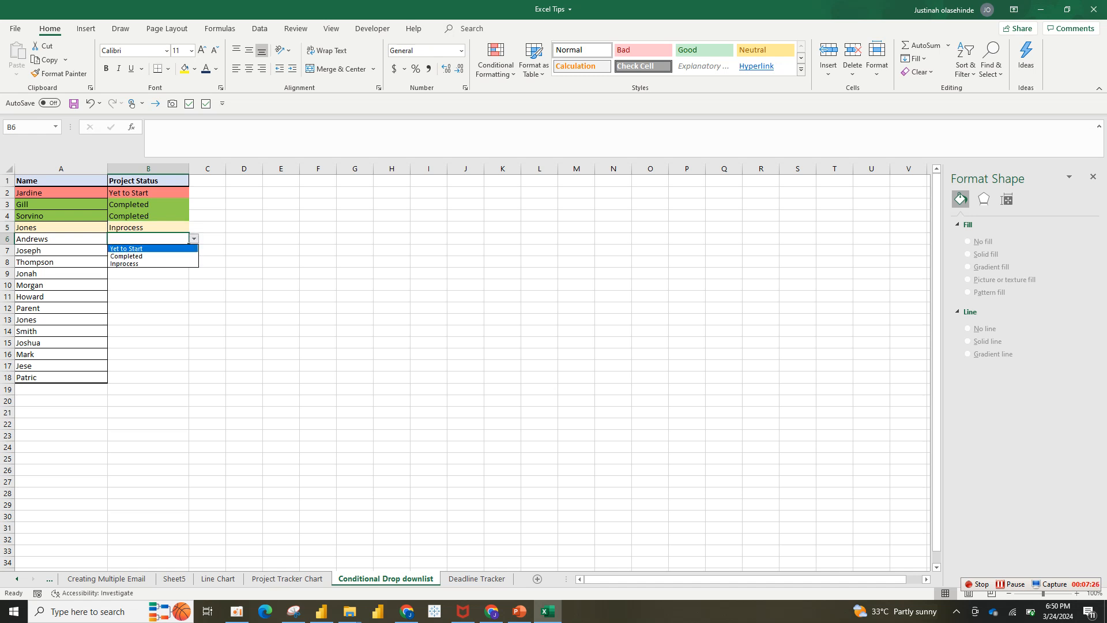
{"action": "key", "text": "Up"}
{"action": "key", "text": "Return"}
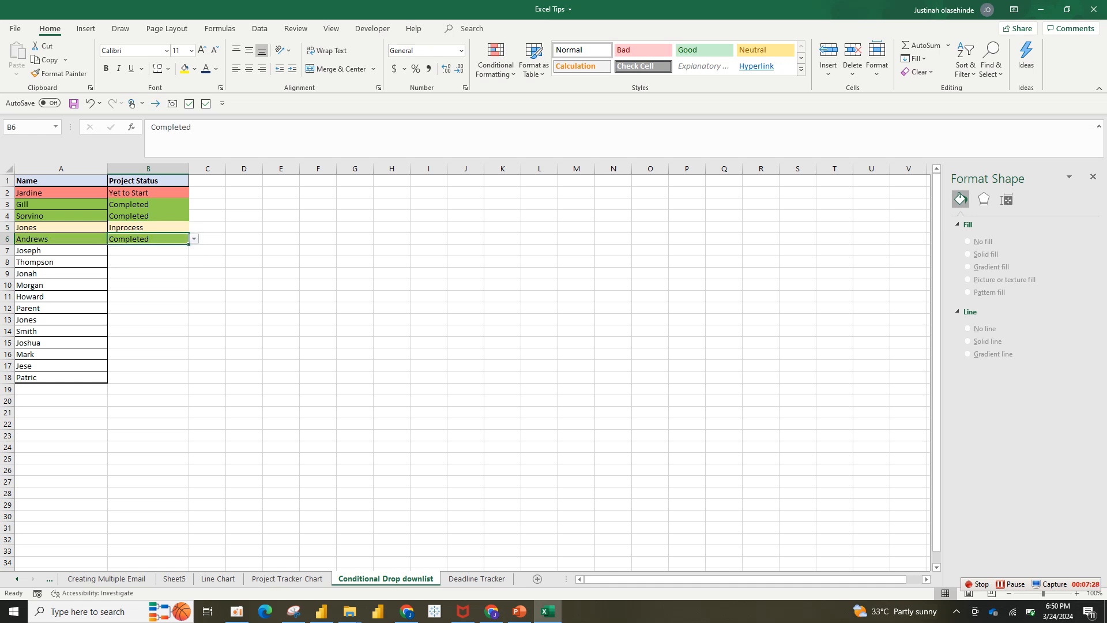
{"action": "key", "text": "alt+Down"}
{"action": "key", "text": "Up"}
{"action": "key", "text": "Return"}
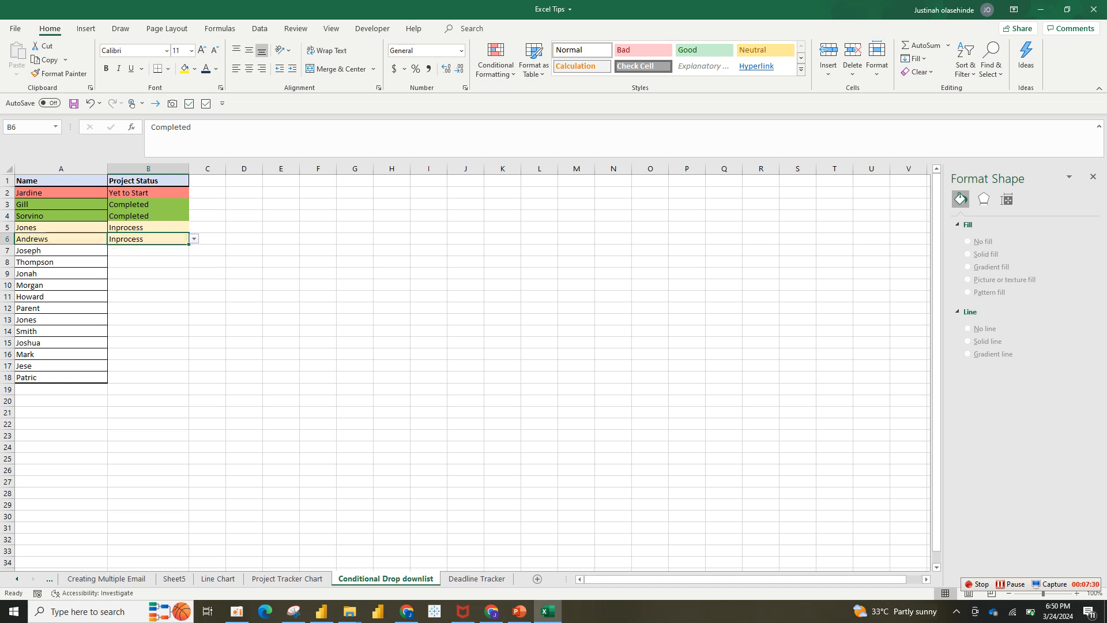
Choose Yet to Start as the project status in B8 and Completed in B10.
{"action": "left_click", "coordinate": [148, 261]}
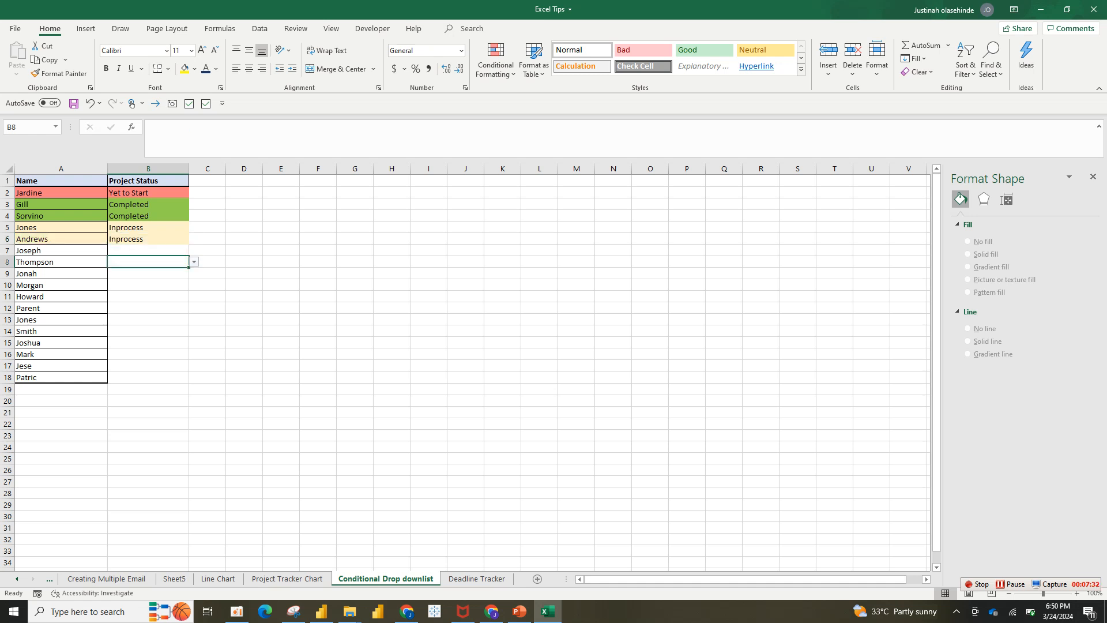
{"action": "key", "text": "alt+Down"}
{"action": "key", "text": "Down"}
{"action": "key", "text": "Return"}
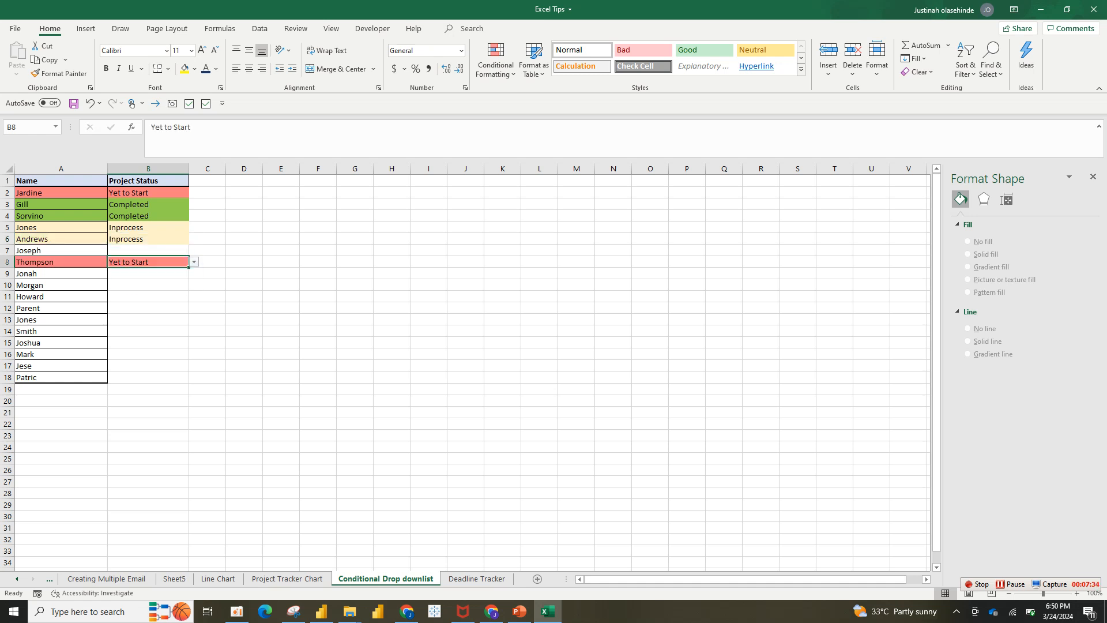
{"action": "left_click", "coordinate": [148, 285]}
{"action": "key", "text": "alt+Down"}
{"action": "key", "text": "Down"}
{"action": "key", "text": "Down"}
{"action": "key", "text": "Return"}
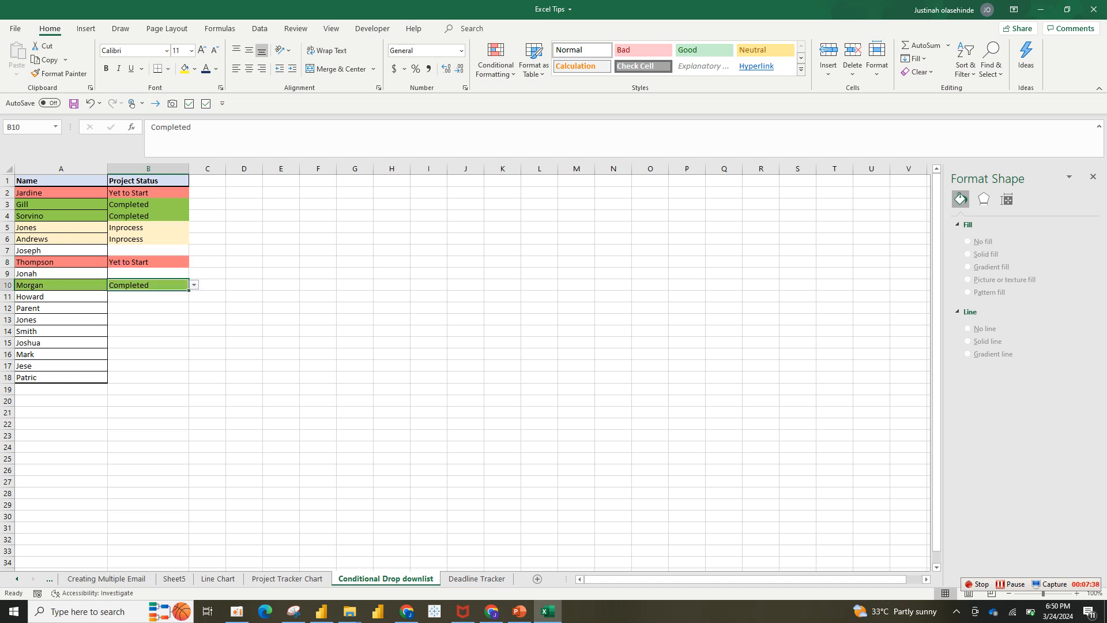
{"action": "left_click", "coordinate": [148, 181]}
{"action": "left_click_drag", "start_coordinate": [61, 204], "coordinate": [148, 296]}
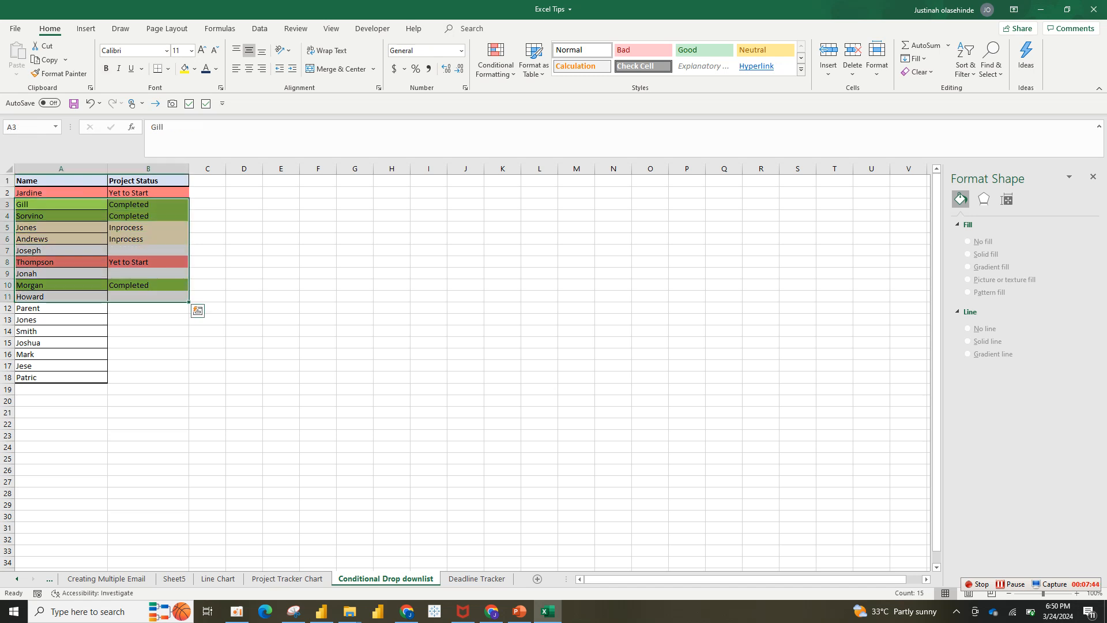
Open the Deadline Tracker sheet and clear the Days Left formulas in F2:F15.
{"action": "left_click", "coordinate": [477, 578]}
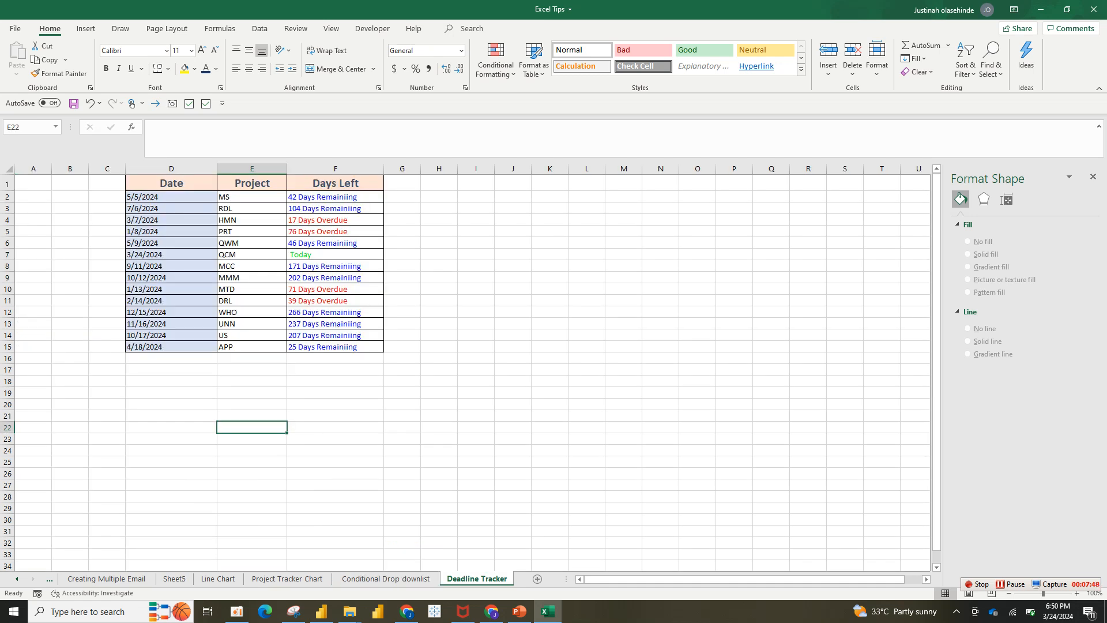
{"action": "left_click_drag", "start_coordinate": [335, 197], "coordinate": [335, 346]}
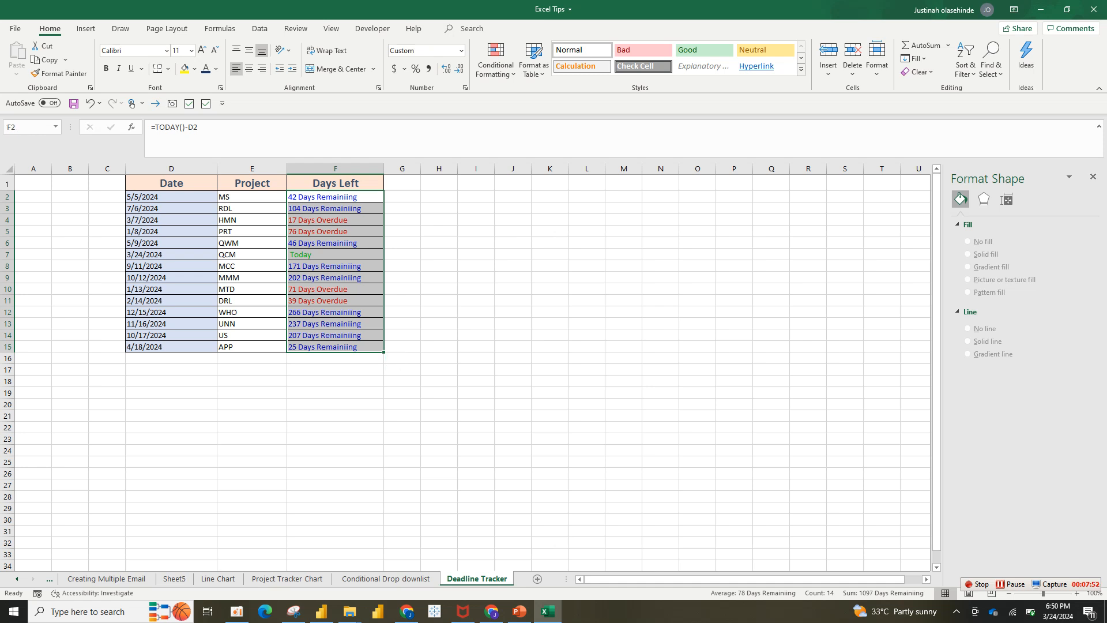
{"action": "left_click", "coordinate": [172, 197]}
{"action": "left_click_drag", "start_coordinate": [252, 196], "coordinate": [335, 358]}
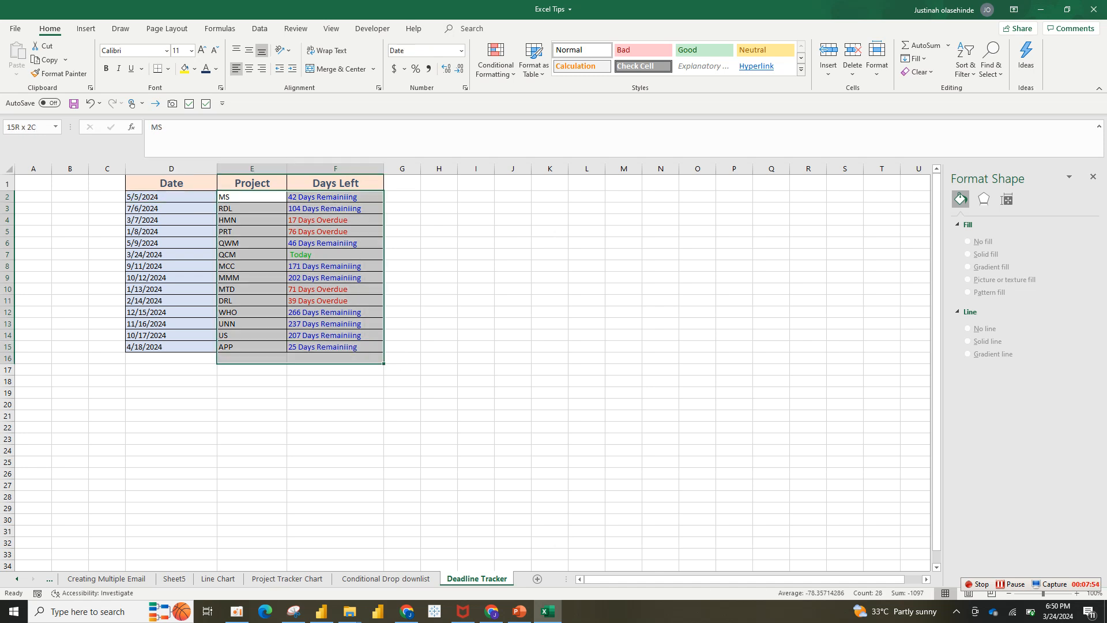
{"action": "left_click_drag", "start_coordinate": [335, 197], "coordinate": [335, 347]}
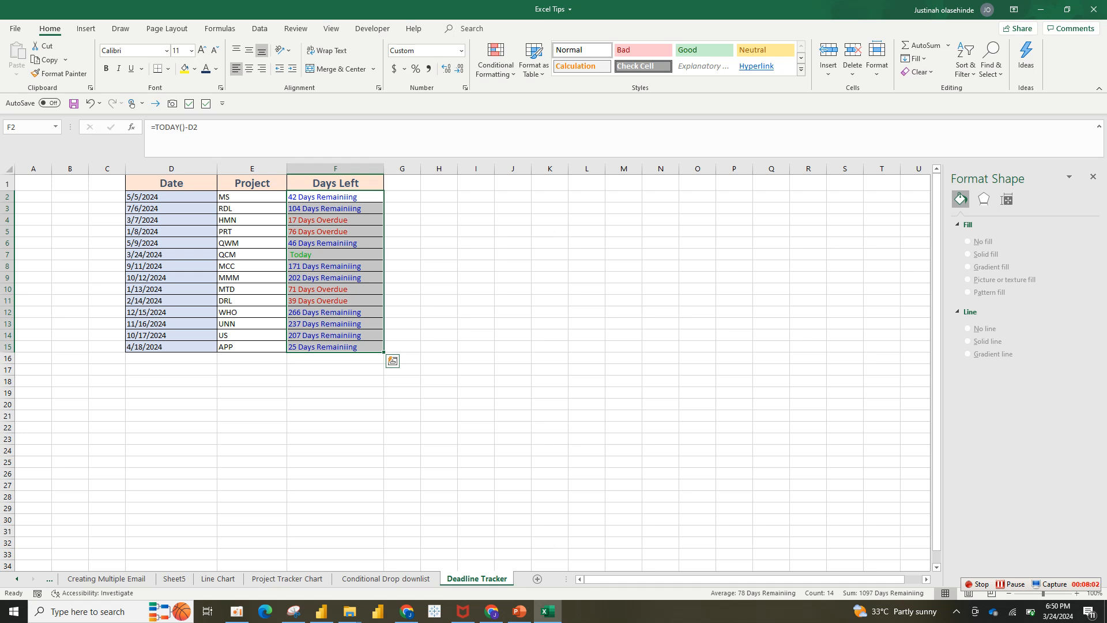
{"action": "key", "text": "Delete"}
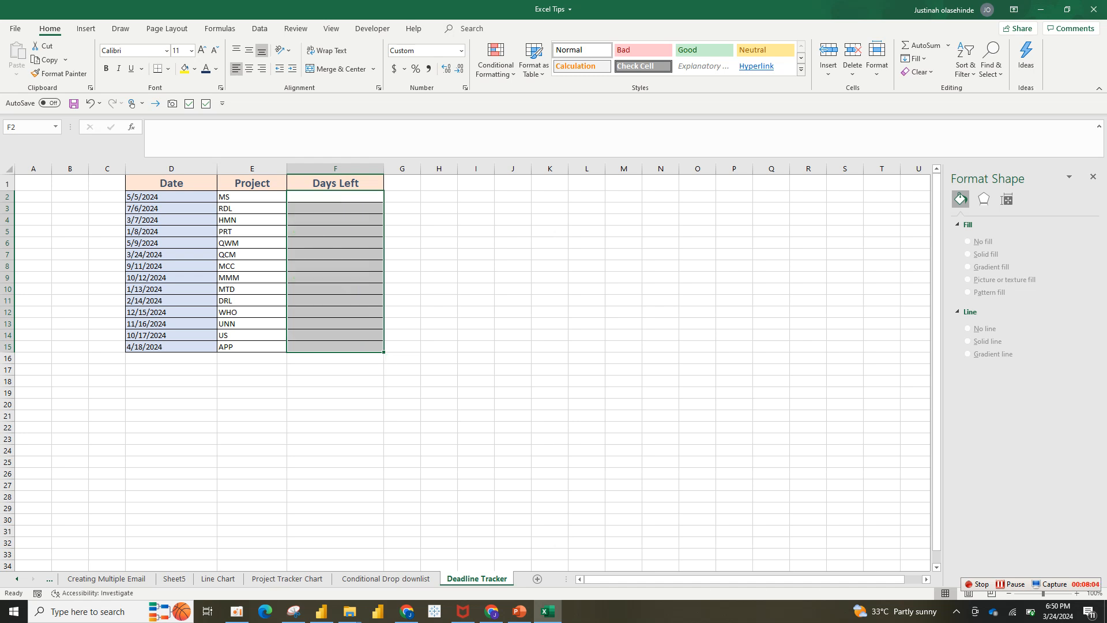
Strip the formatting from the Days Left cells F2:F15 by copying the blank format of cell H12 onto them.
{"action": "left_click", "coordinate": [438, 312]}
{"action": "left_click", "coordinate": [60, 73]}
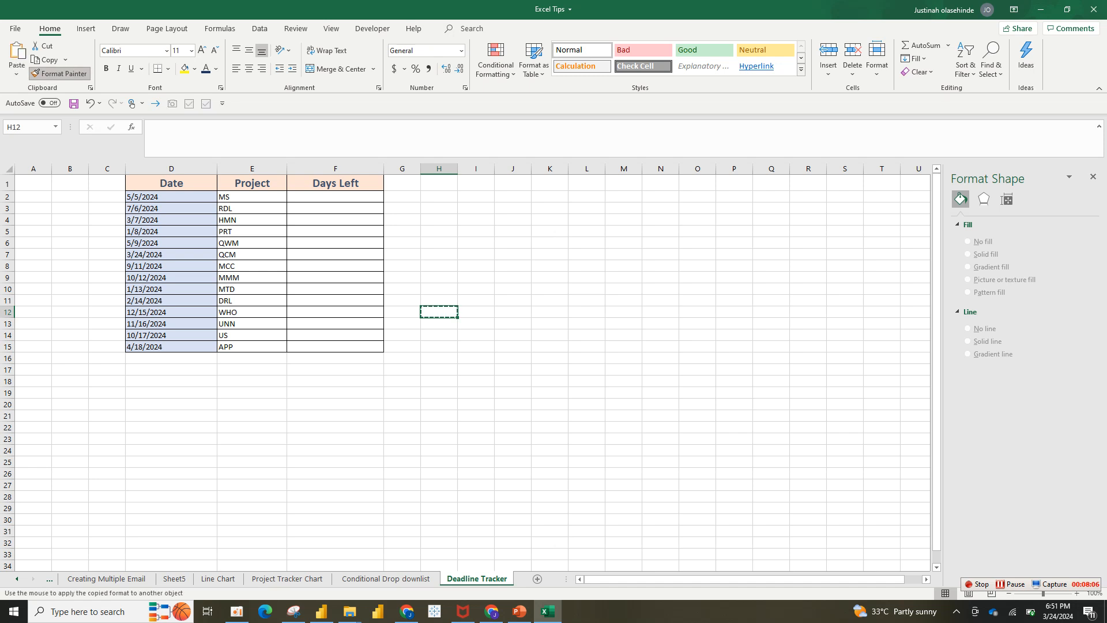
{"action": "left_click_drag", "start_coordinate": [335, 197], "coordinate": [335, 346]}
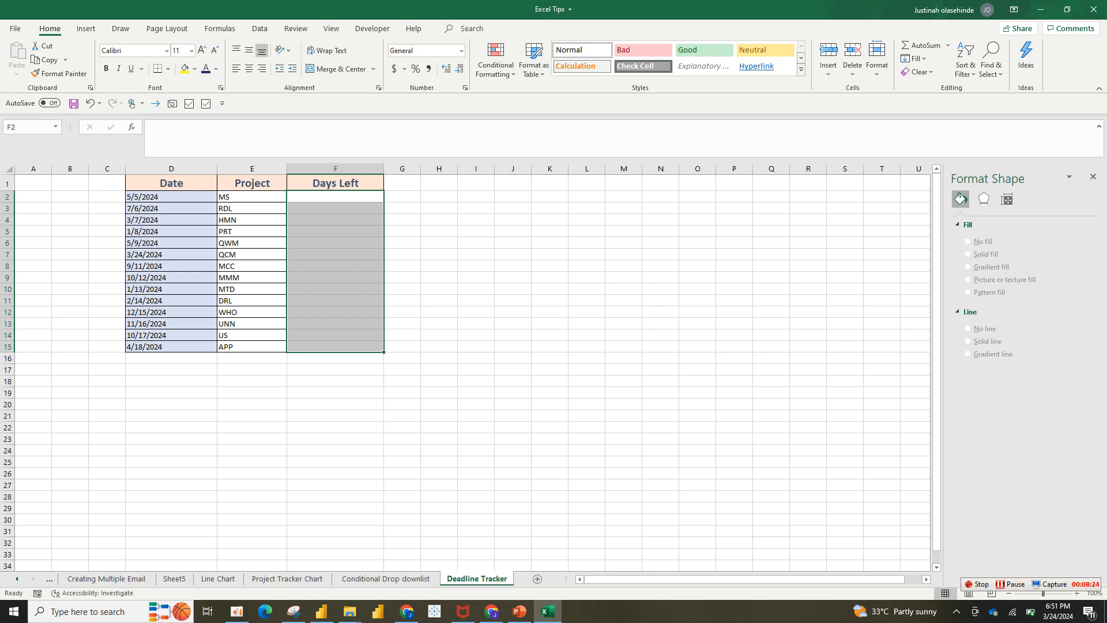
{"action": "left_click", "coordinate": [171, 266]}
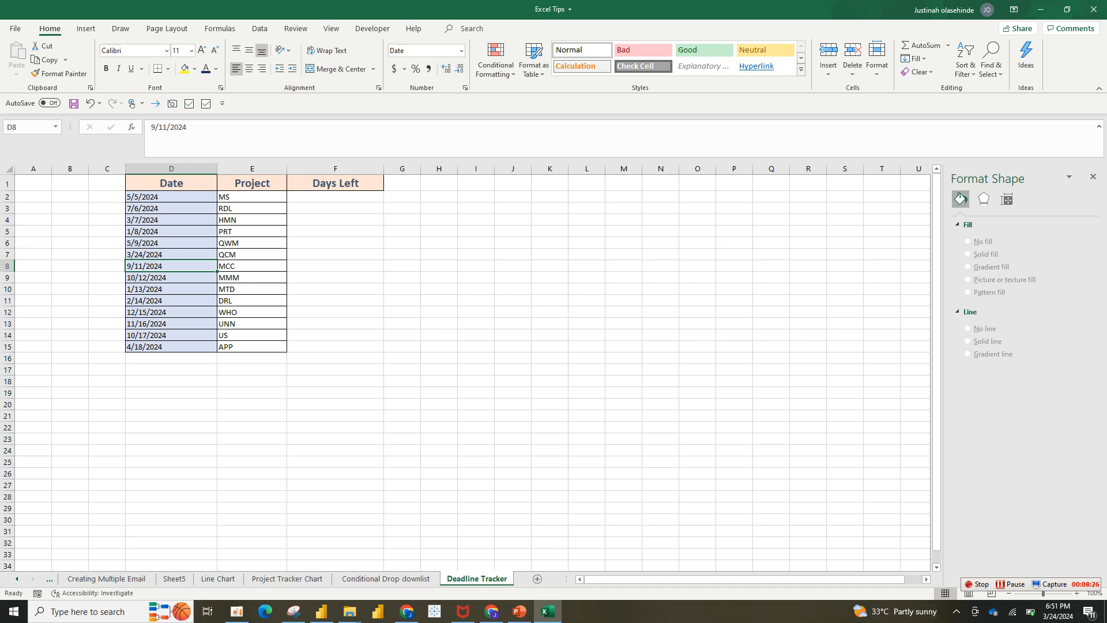
{"action": "left_click", "coordinate": [172, 168]}
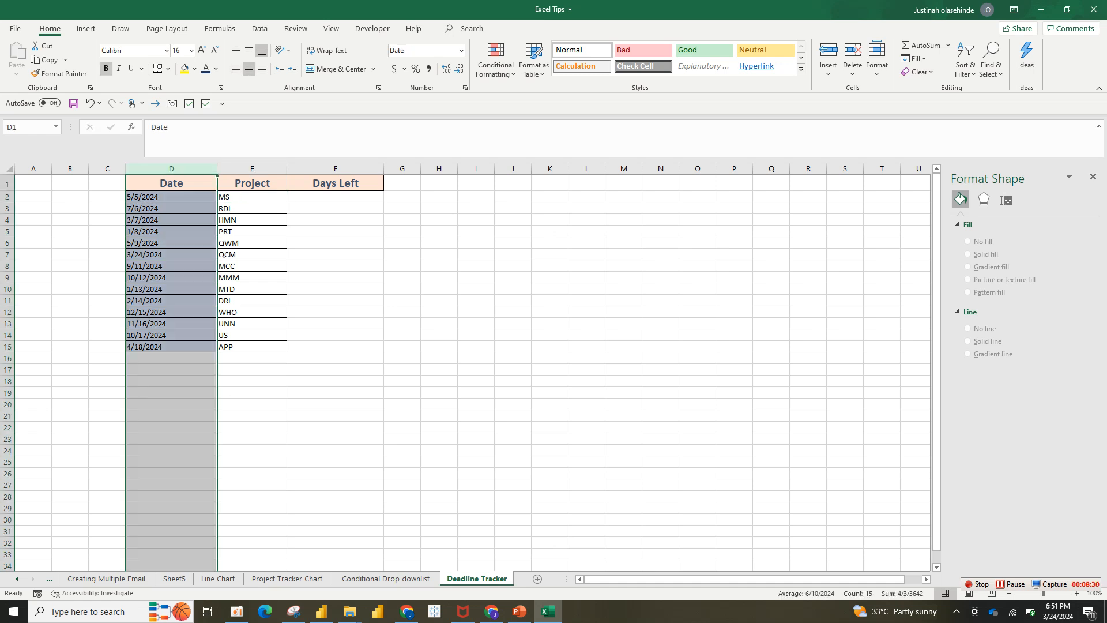
{"action": "left_click", "coordinate": [171, 183]}
{"action": "left_click", "coordinate": [252, 183]}
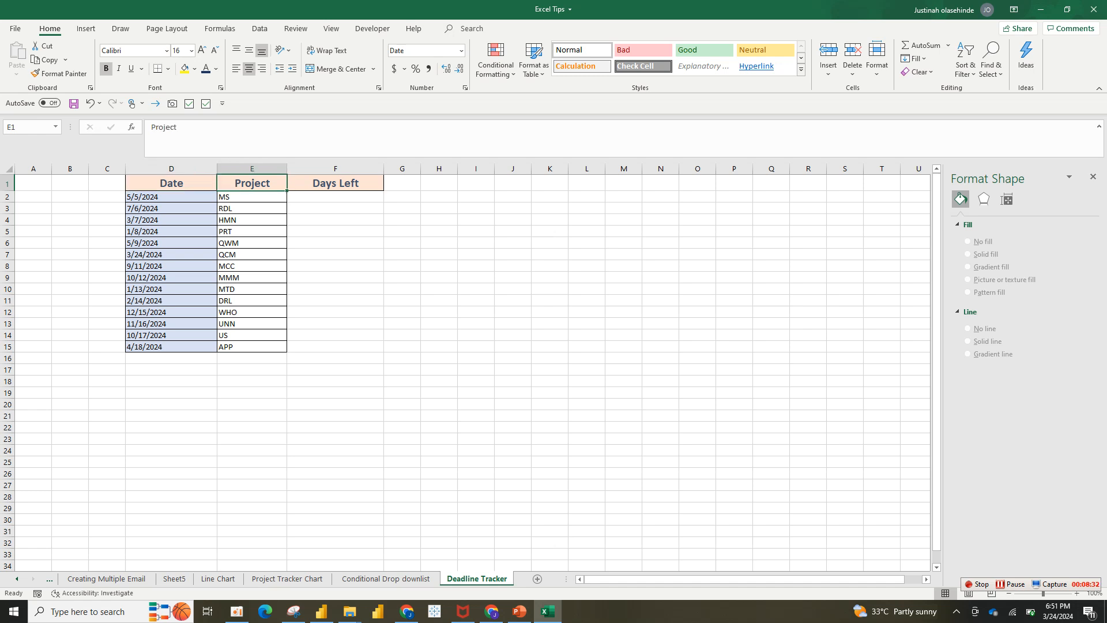
{"action": "left_click", "coordinate": [335, 208]}
Try to calculate the first project's days left in F2 with the formula =TODAY()-E2.
{"action": "left_click", "coordinate": [335, 197]}
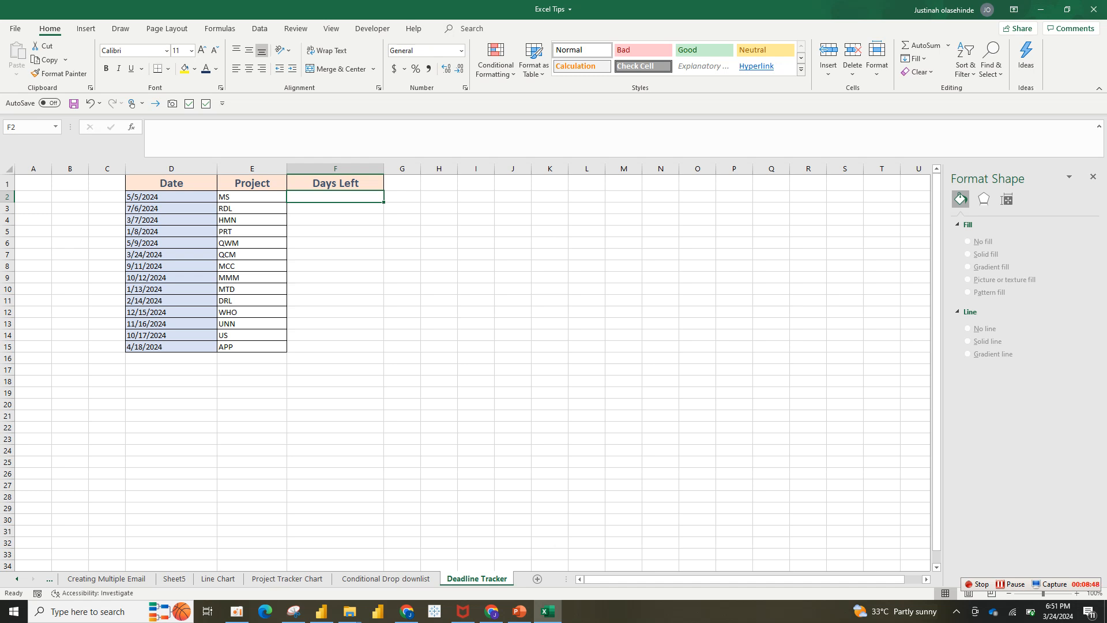
{"action": "type", "text": "="}
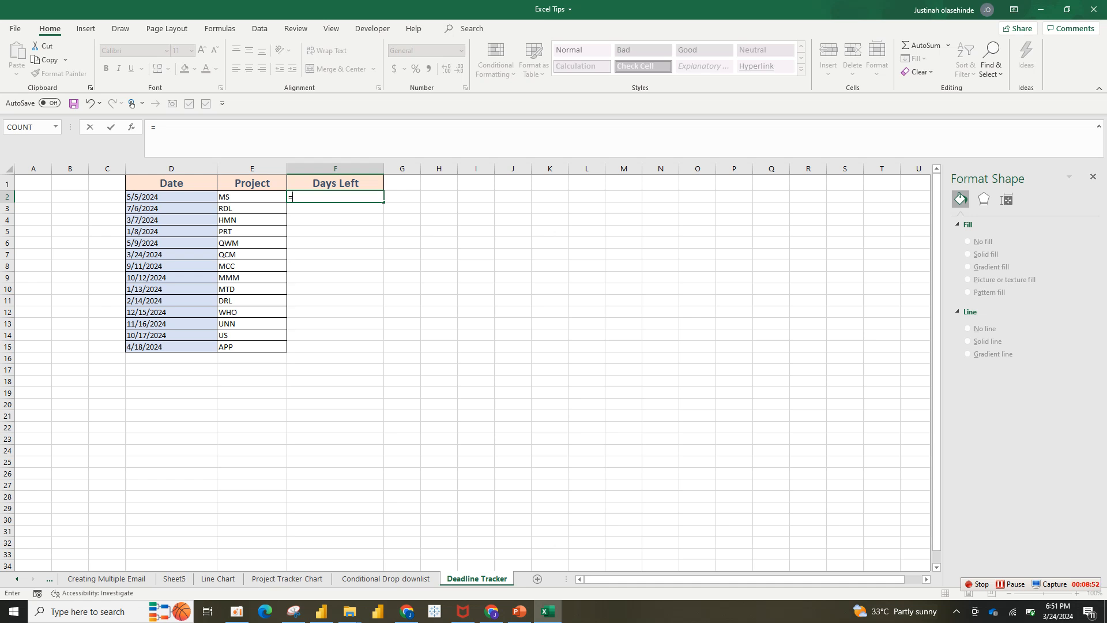
{"action": "type", "text": "tod"}
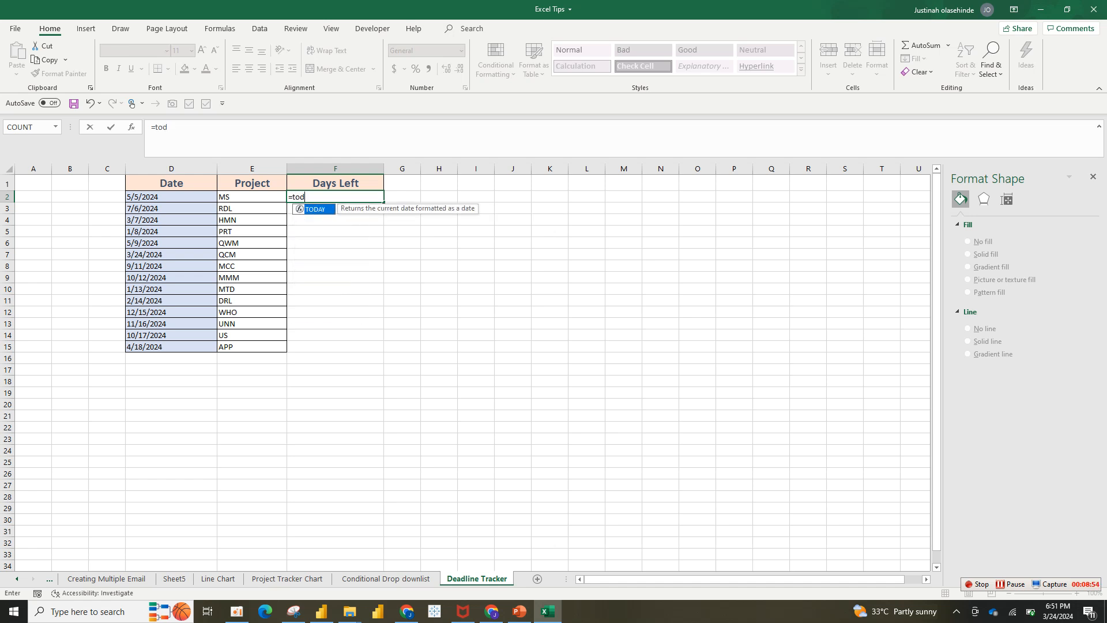
{"action": "key", "text": "Tab"}
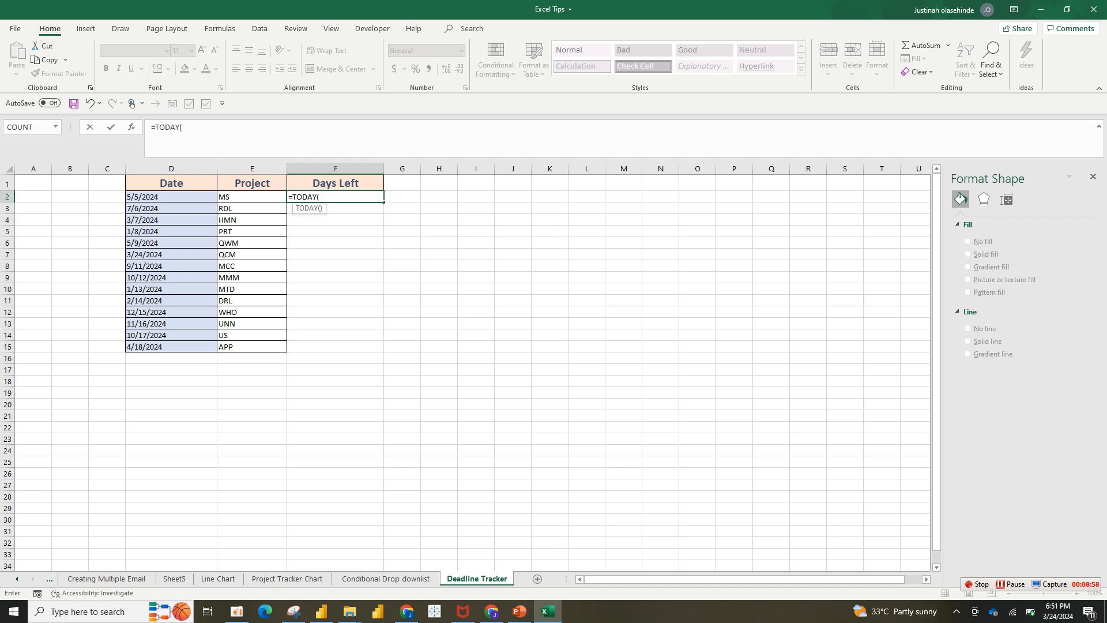
{"action": "type", "text": "a0"}
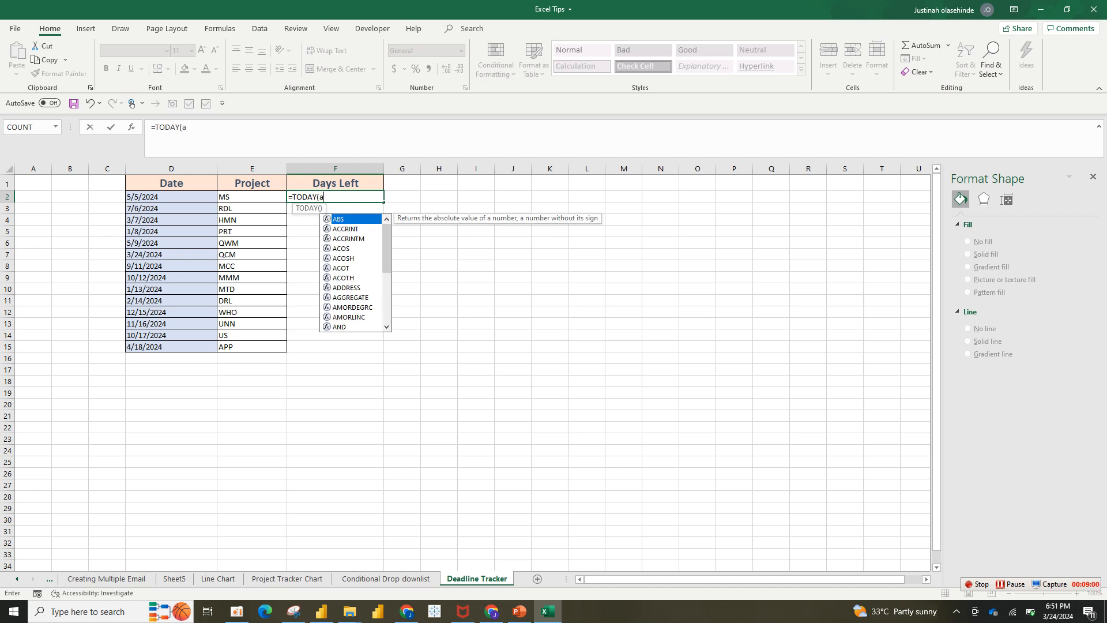
{"action": "key", "text": "BackSpace"}
{"action": "key", "text": "BackSpace"}
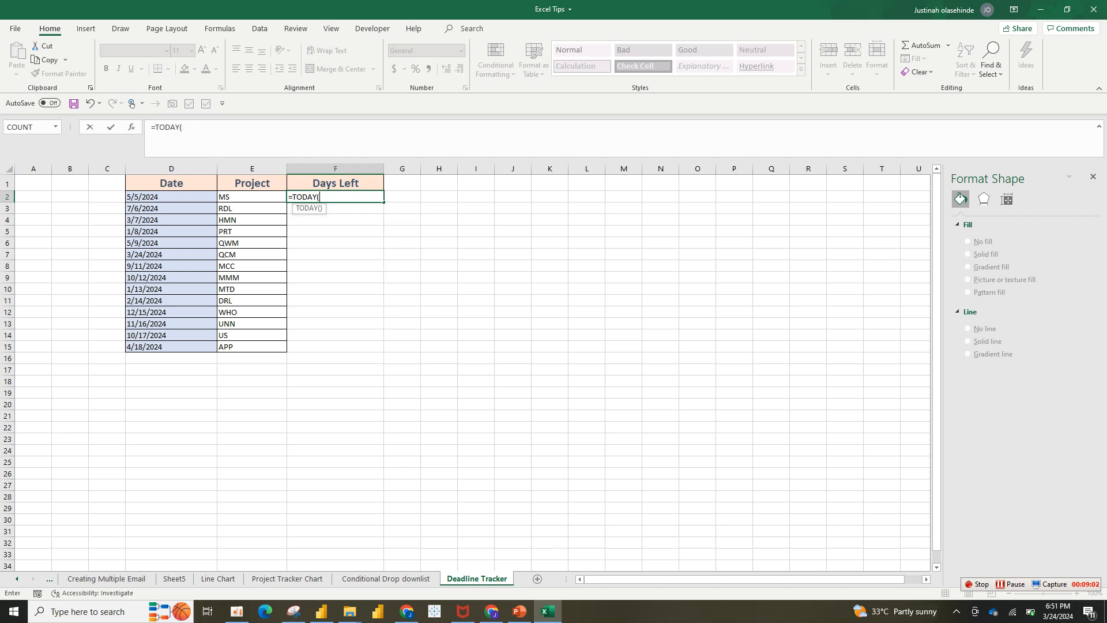
{"action": "type", "text": ")"}
{"action": "type", "text": "="}
{"action": "type", "text": "-"}
{"action": "key", "text": "Left"}
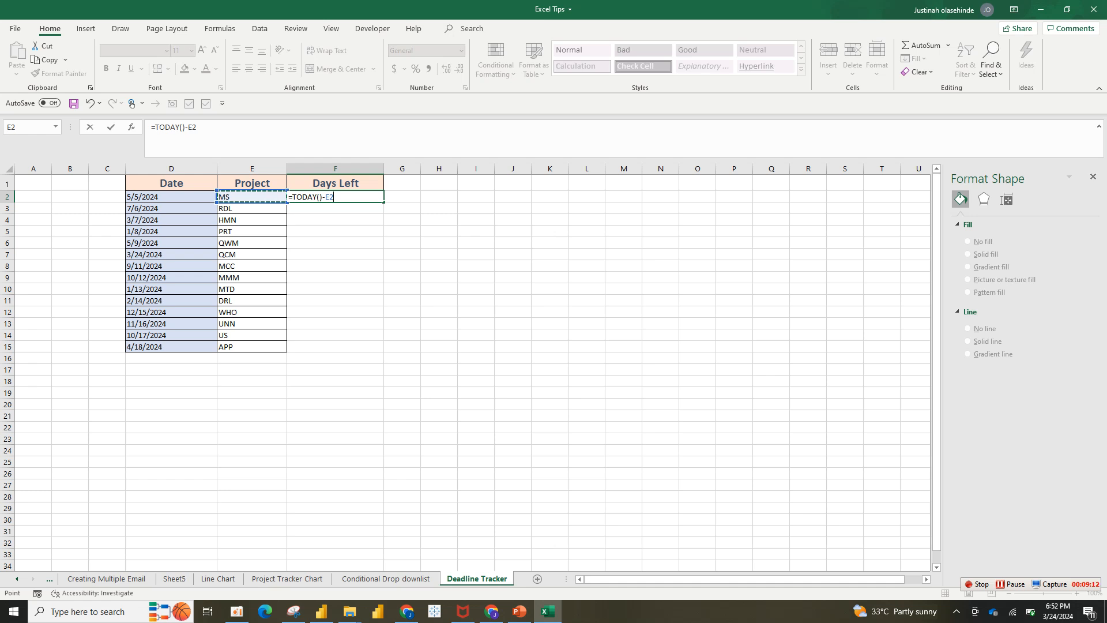
{"action": "key", "text": "Return"}
{"action": "key", "text": "Up"}
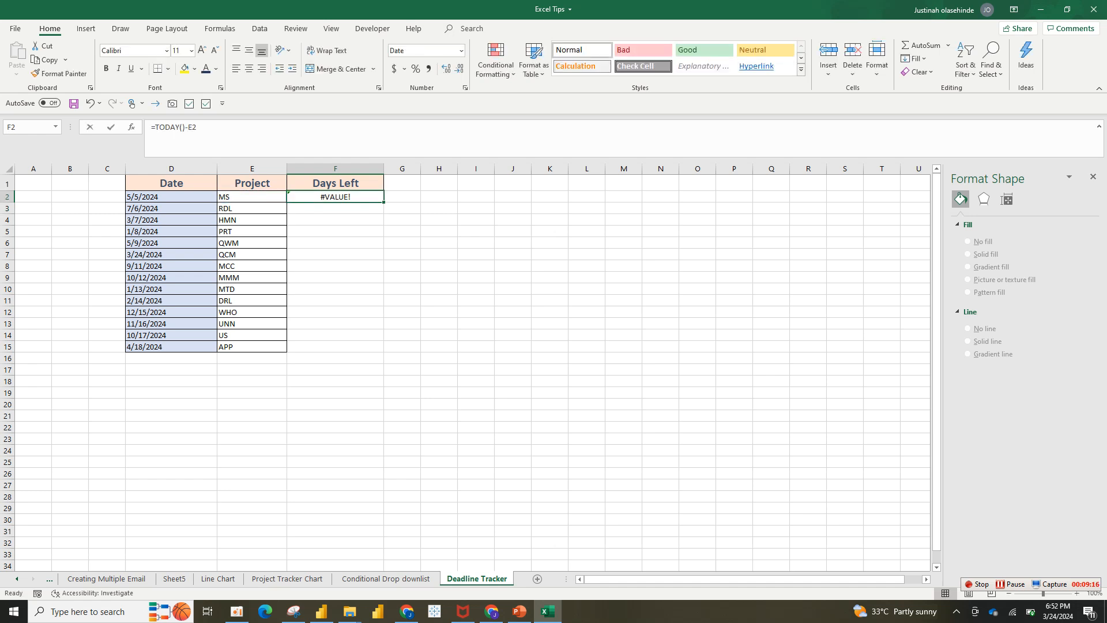
Replace the formula in F2 with a retyped =TODAY() -E2, and clear the cell again.
{"action": "key", "text": "BackSpace"}
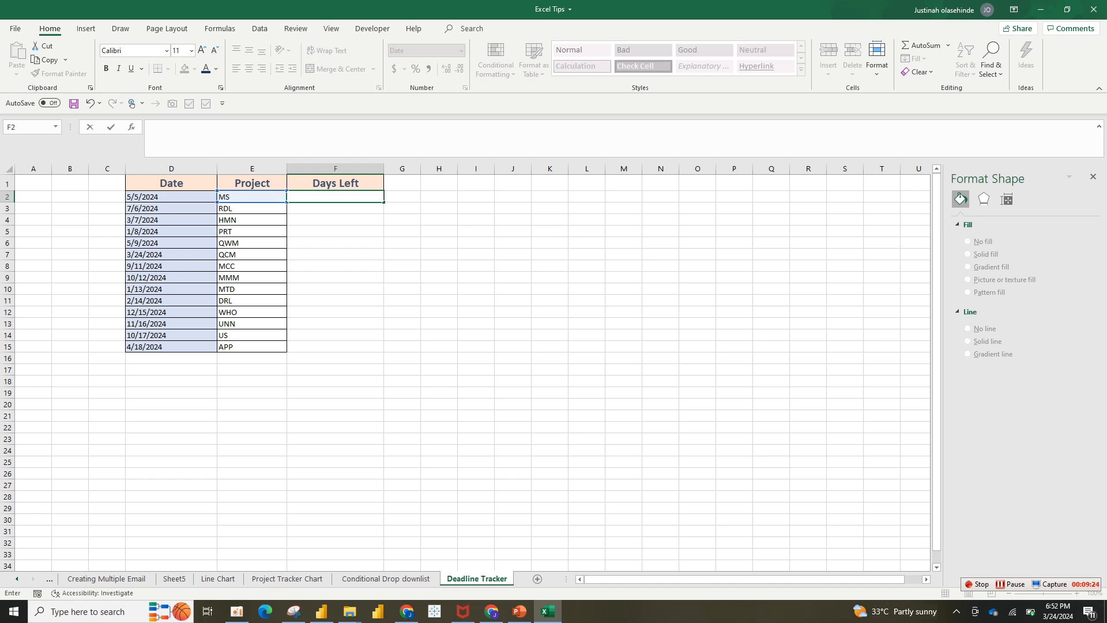
{"action": "type", "text": "="}
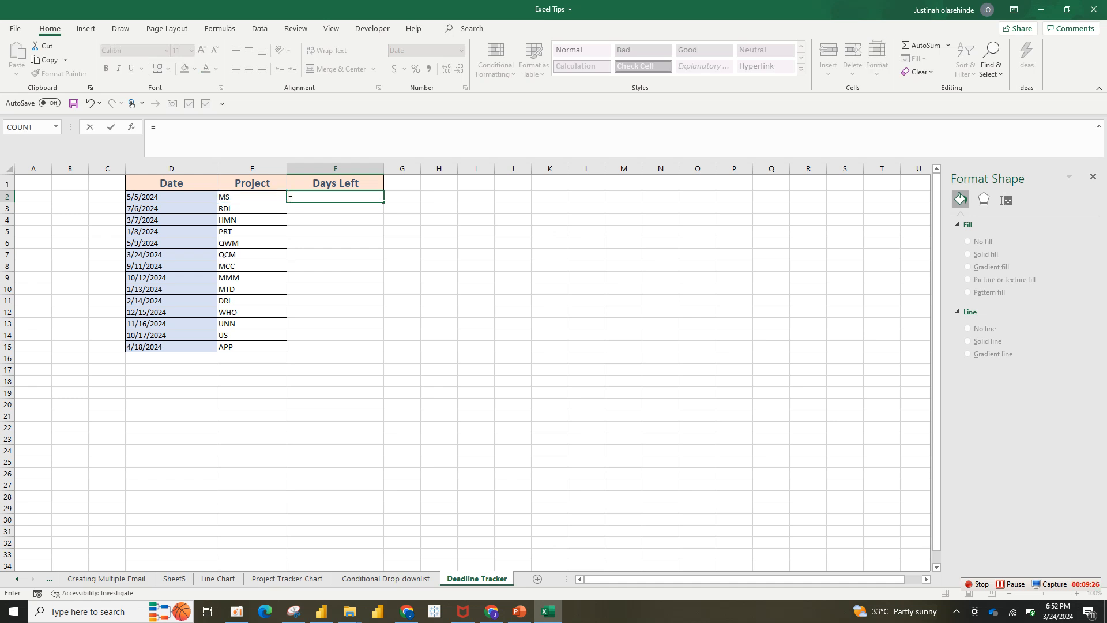
{"action": "type", "text": "to"}
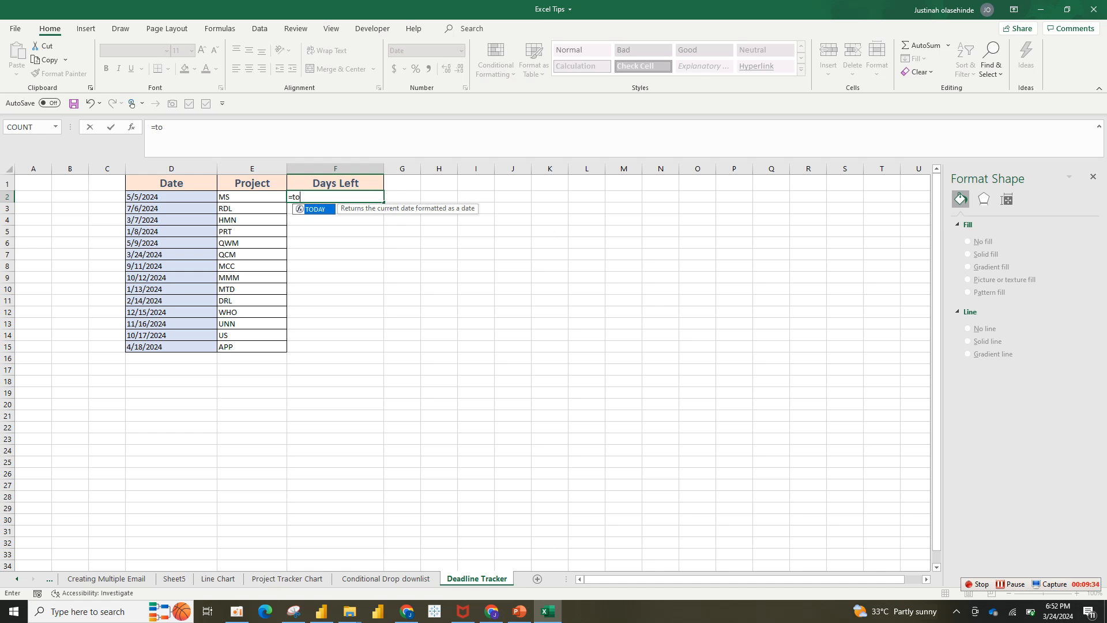
{"action": "key", "text": "Tab"}
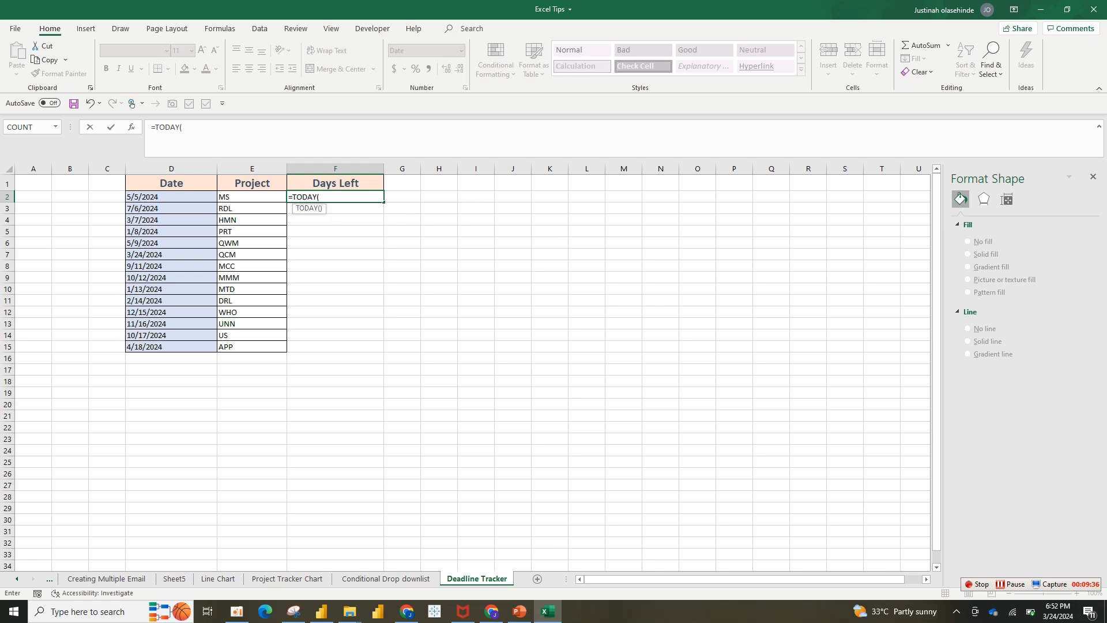
{"action": "type", "text": ") -"}
{"action": "key", "text": "Left"}
{"action": "key", "text": "Return"}
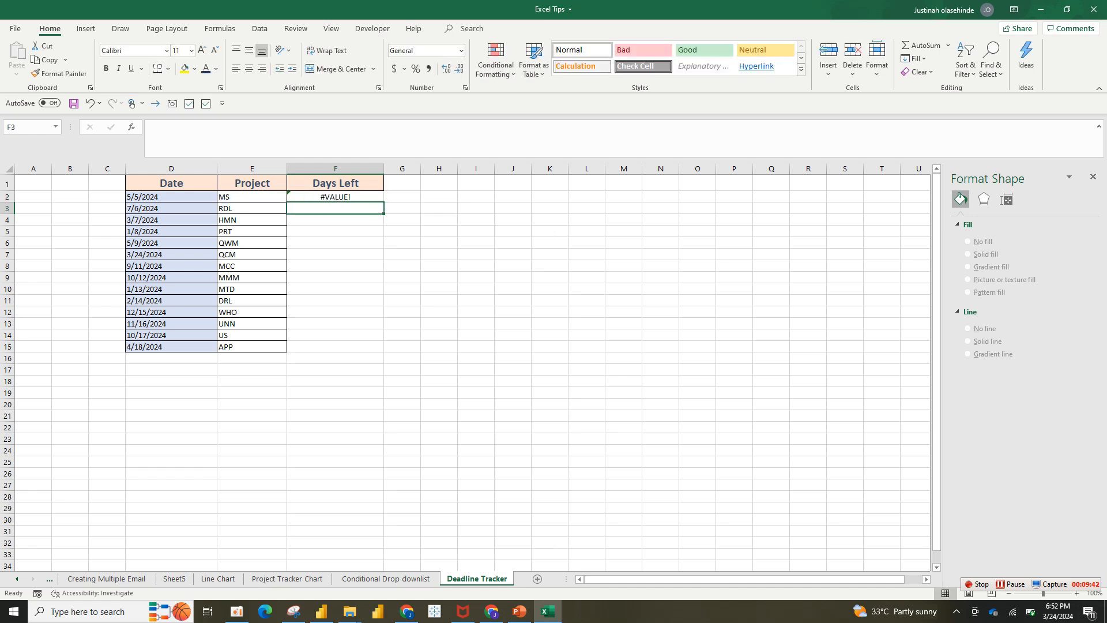
{"action": "key", "text": "Up"}
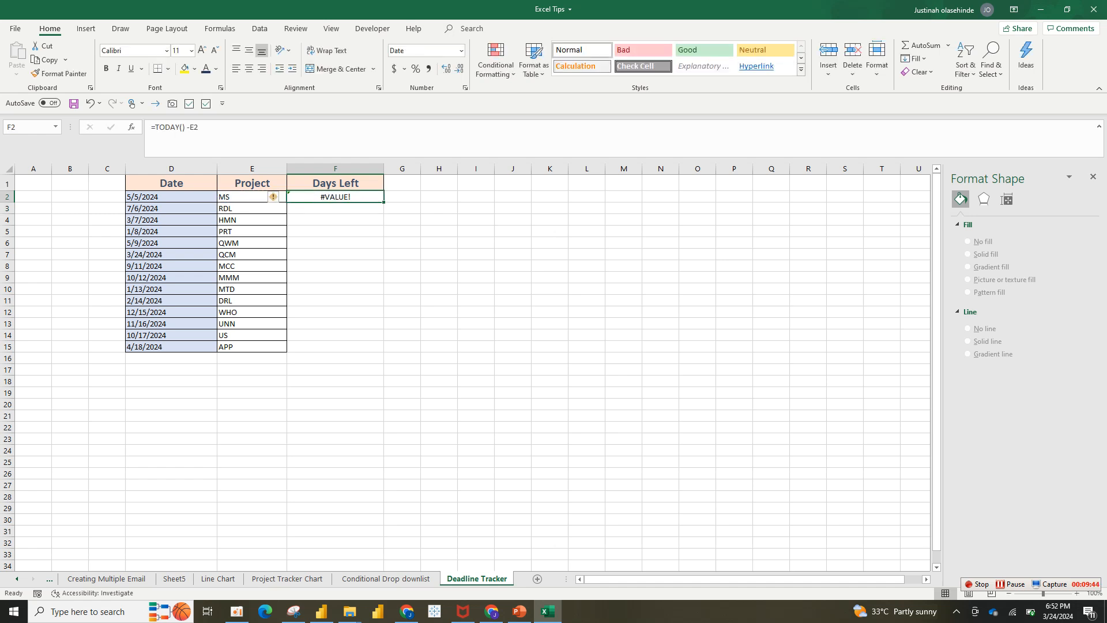
{"action": "key", "text": "BackSpace"}
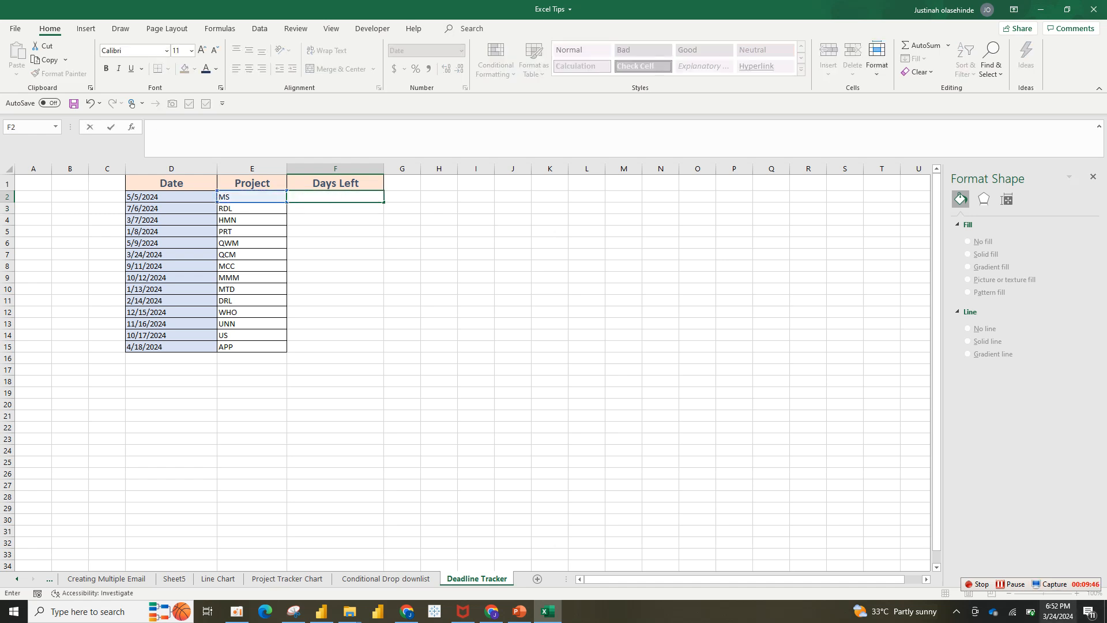
Enter =TODAY()-D2 in F2 to subtract the project date from today's date.
{"action": "left_click", "coordinate": [1010, 584]}
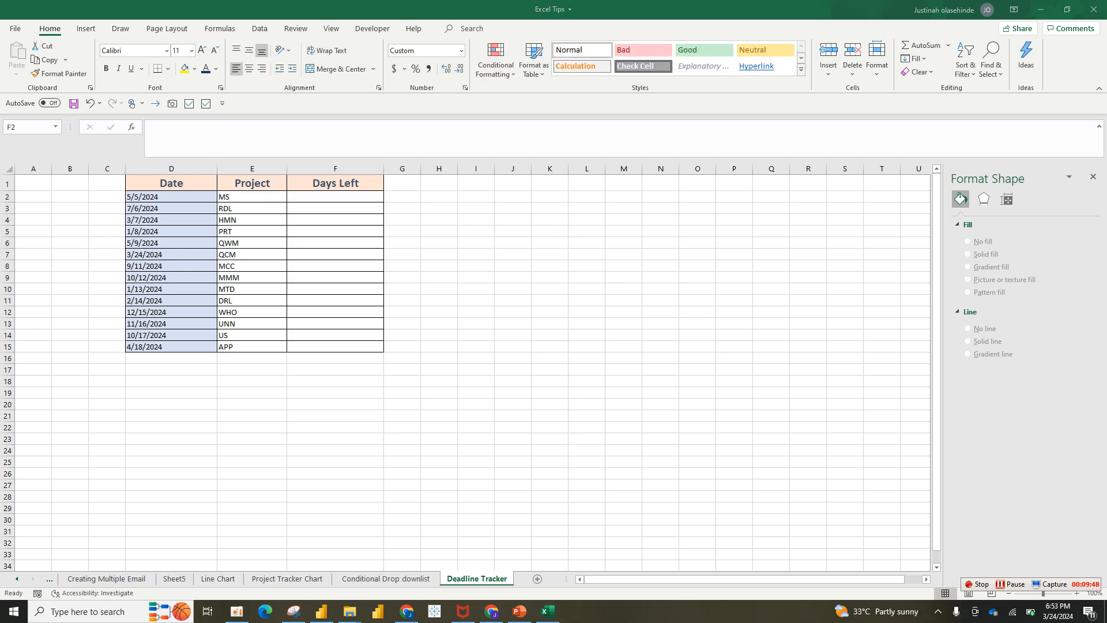
{"action": "left_click", "coordinate": [335, 271]}
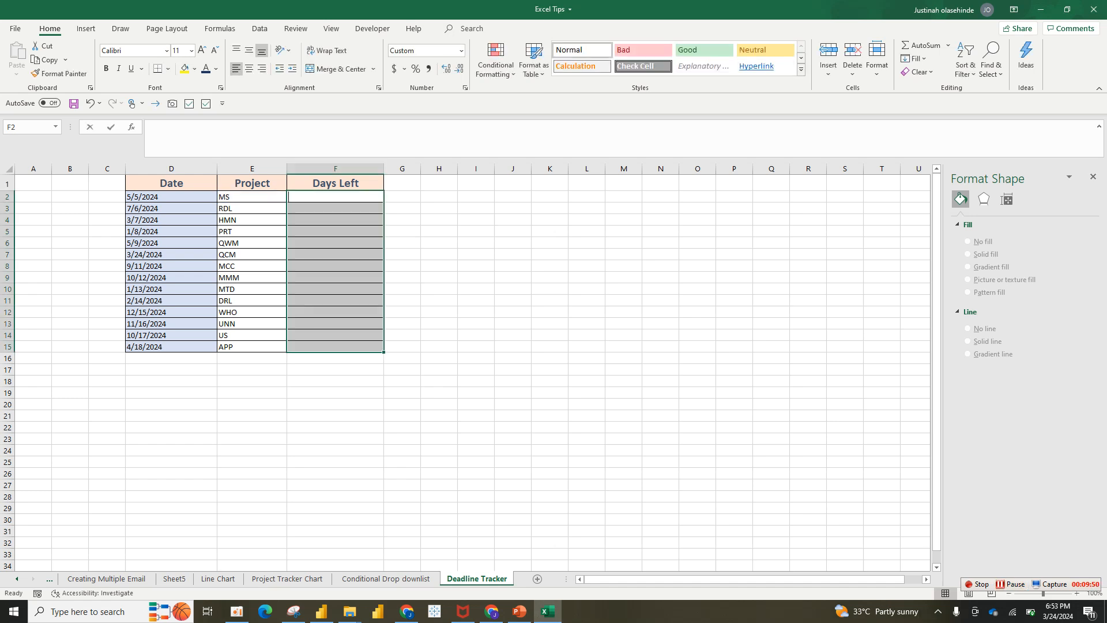
{"action": "type", "text": "="}
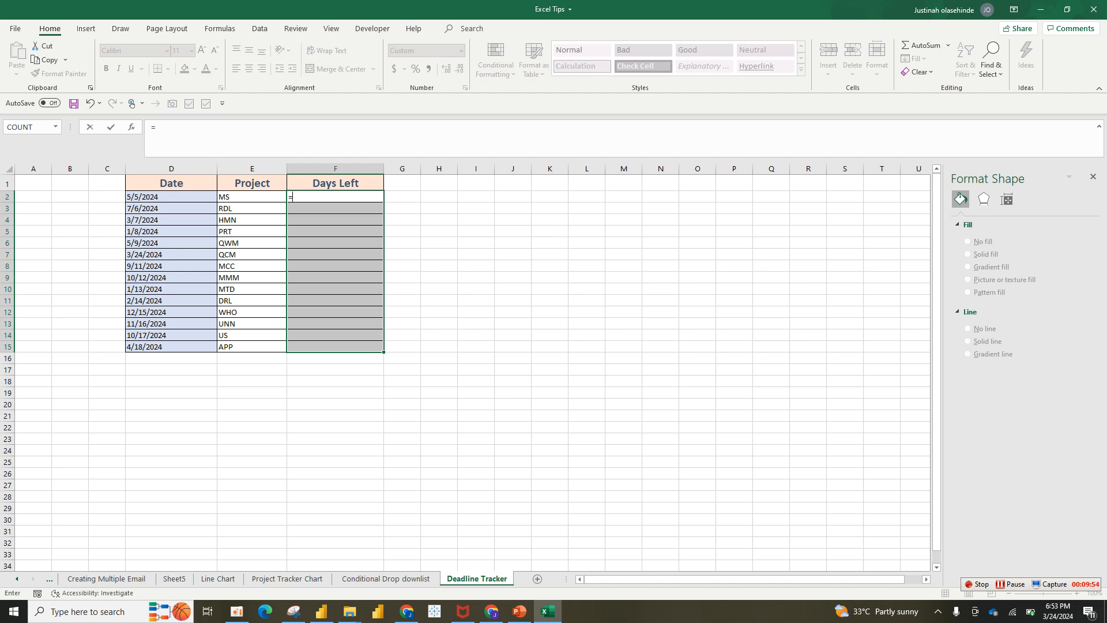
{"action": "type", "text": "tod"}
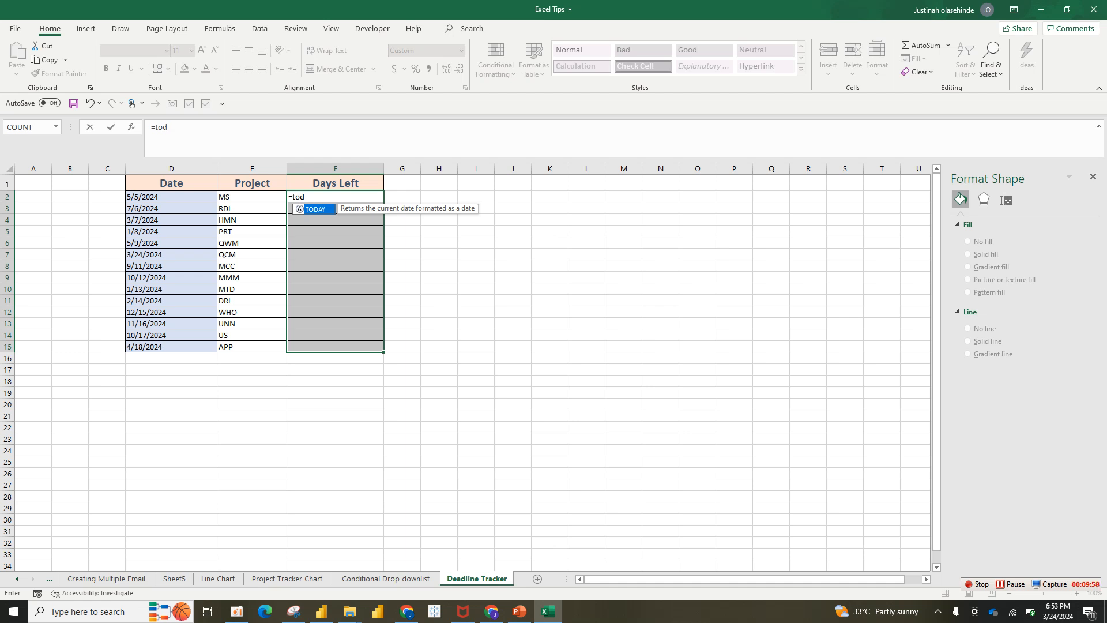
{"action": "key", "text": "Tab"}
{"action": "type", "text": ")-D2"}
{"action": "key", "text": "Return"}
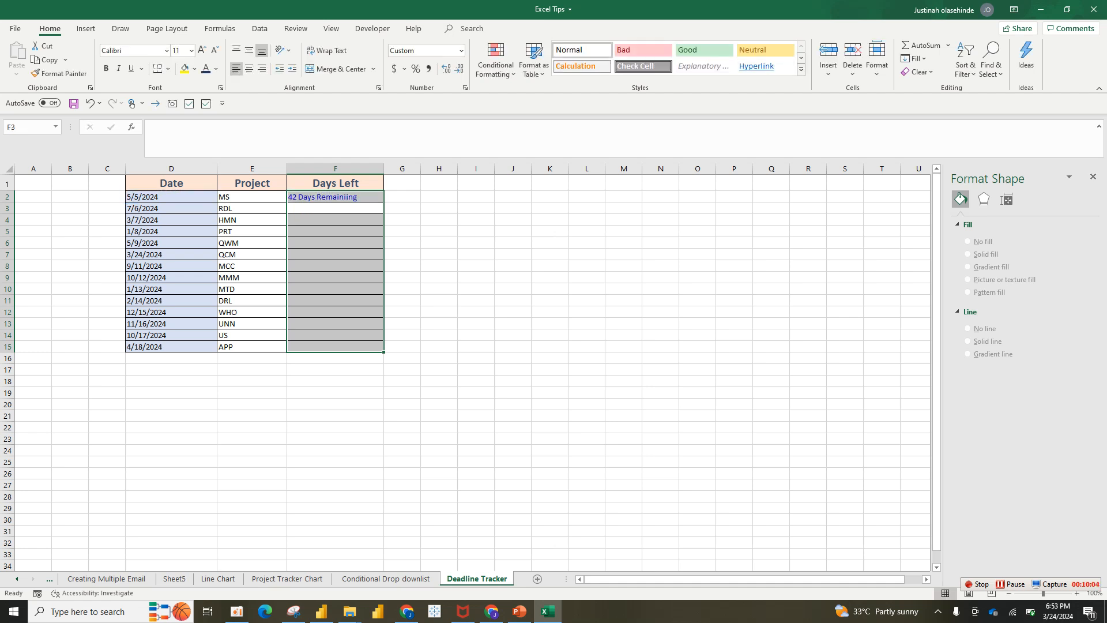
{"action": "left_click", "coordinate": [335, 197]}
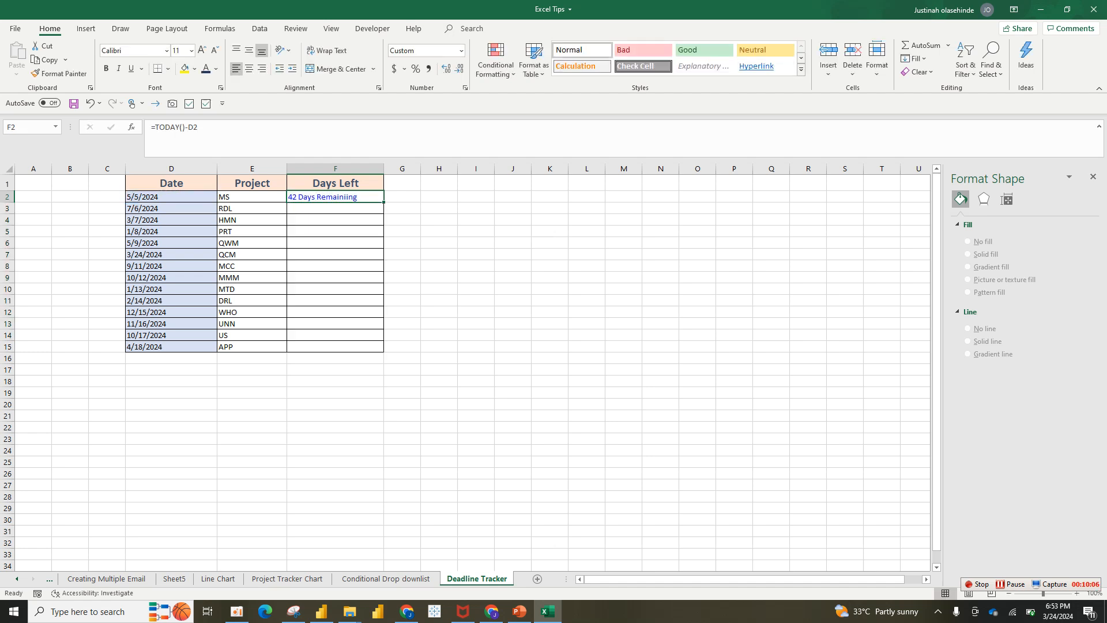
Strip the formatting from F2:F15 by copying blank cell H3's format onto the range, and delete the range's contents.
{"action": "left_click", "coordinate": [439, 208]}
{"action": "left_click", "coordinate": [60, 74]}
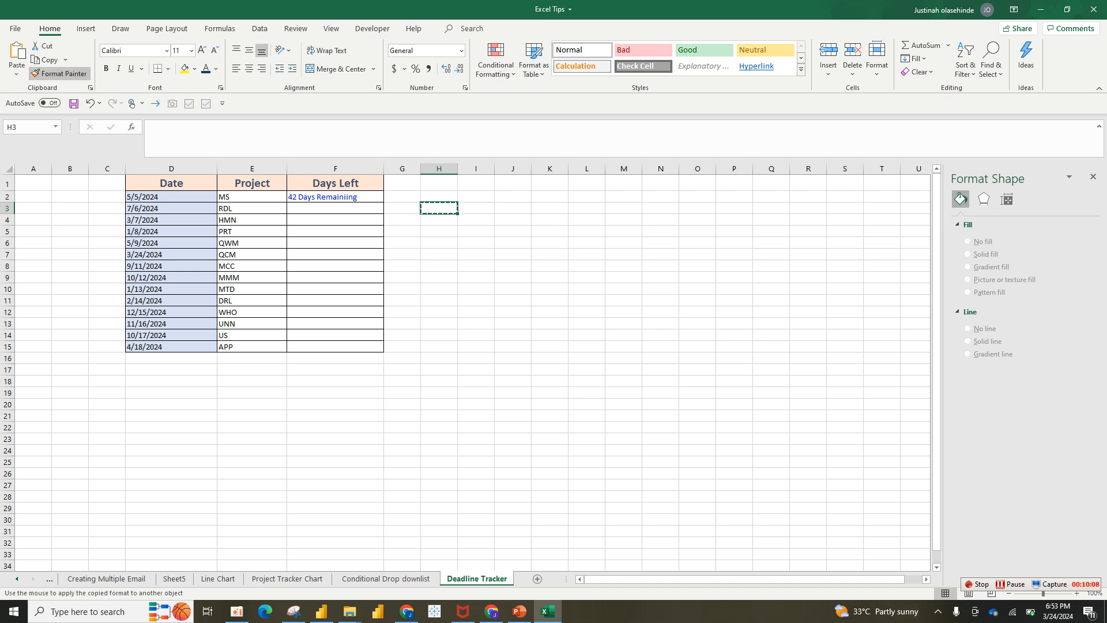
{"action": "left_click", "coordinate": [335, 197]}
{"action": "left_click_drag", "start_coordinate": [336, 335], "coordinate": [335, 346]}
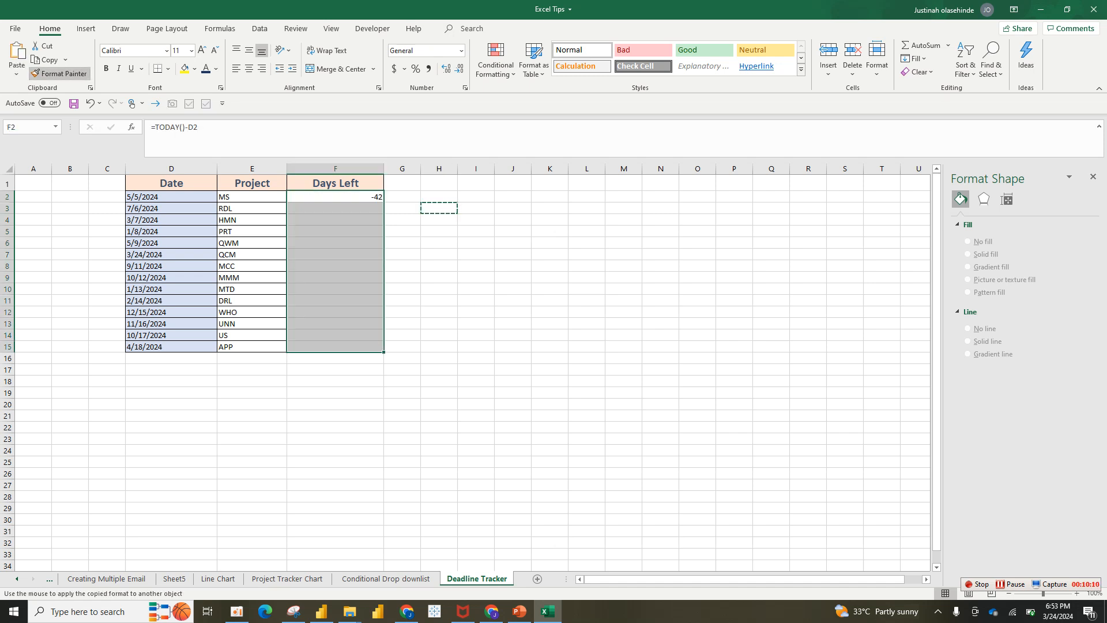
{"action": "key", "text": "Delete"}
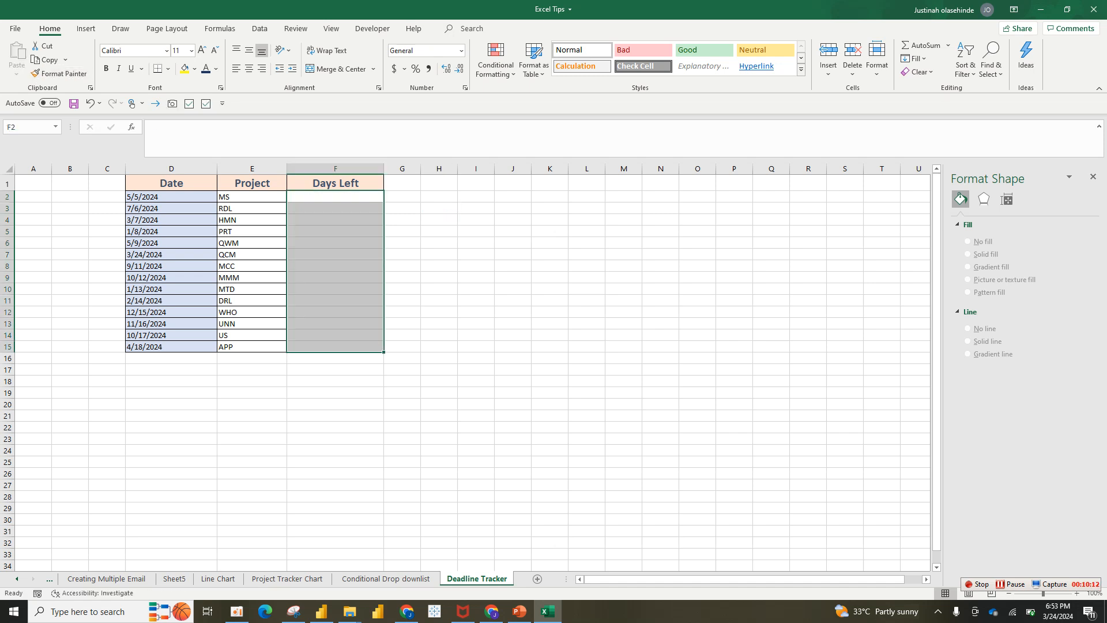
Enter =TODAY()-D2 in F2 and fill the formula down the Days Left column to F15.
{"action": "left_click", "coordinate": [335, 197]}
{"action": "type", "text": "="}
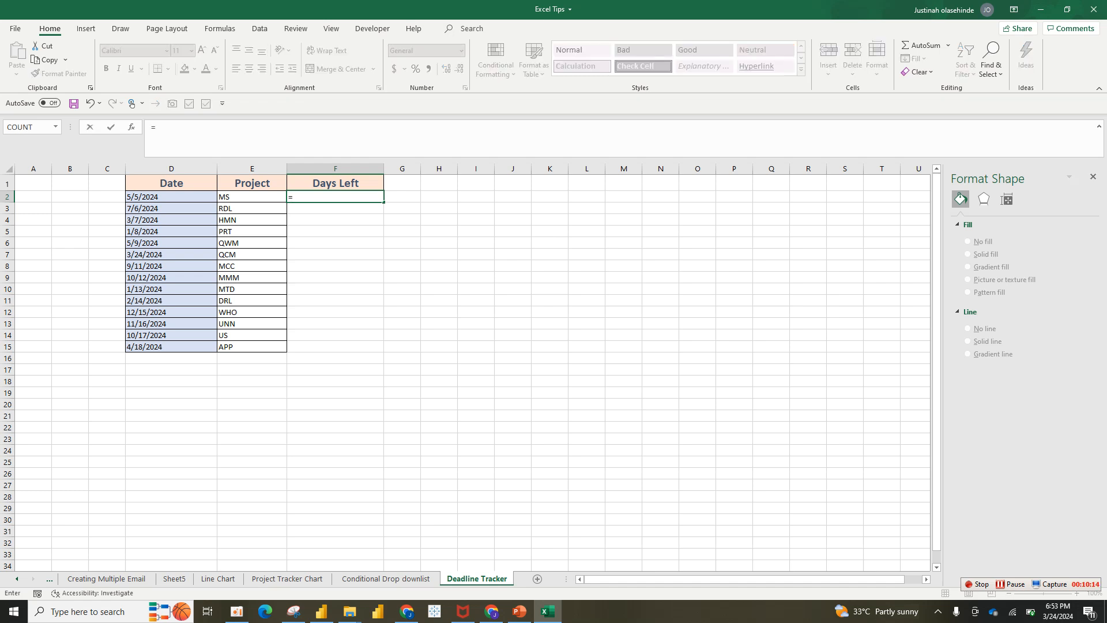
{"action": "type", "text": "toda"}
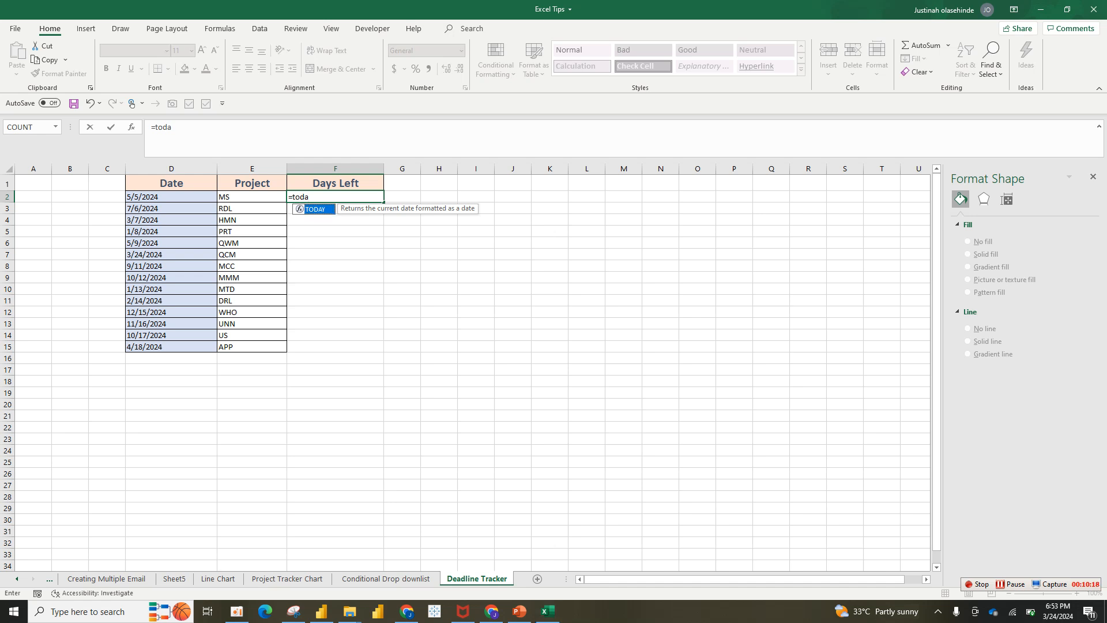
{"action": "key", "text": "Tab"}
{"action": "type", "text": ")-D2"}
{"action": "key", "text": "Return"}
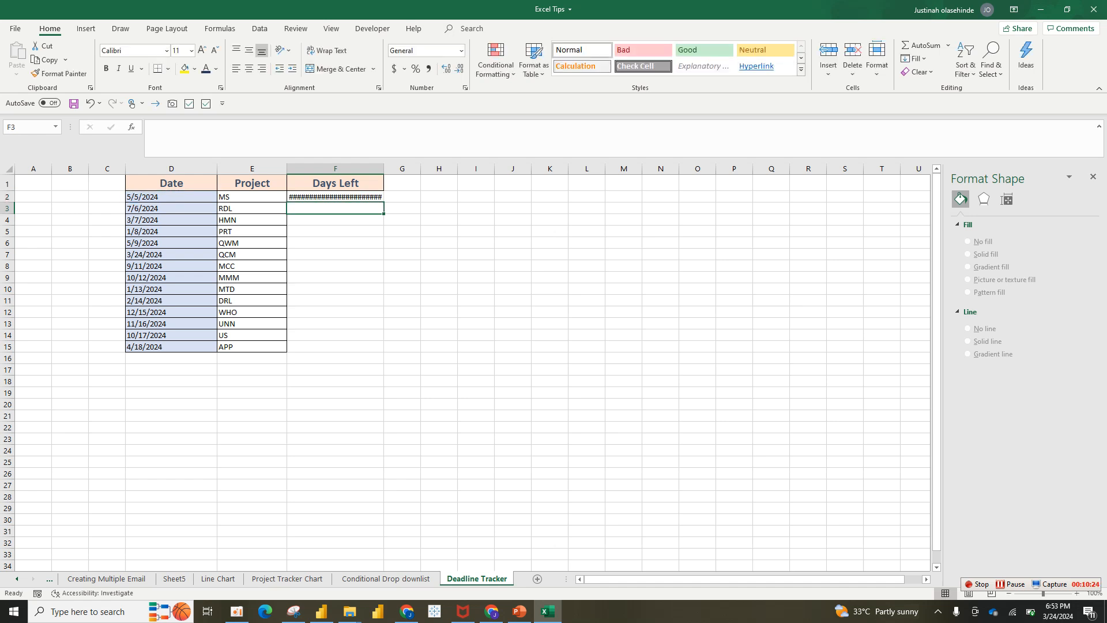
{"action": "left_click", "coordinate": [335, 197]}
{"action": "double_click", "coordinate": [383, 202]}
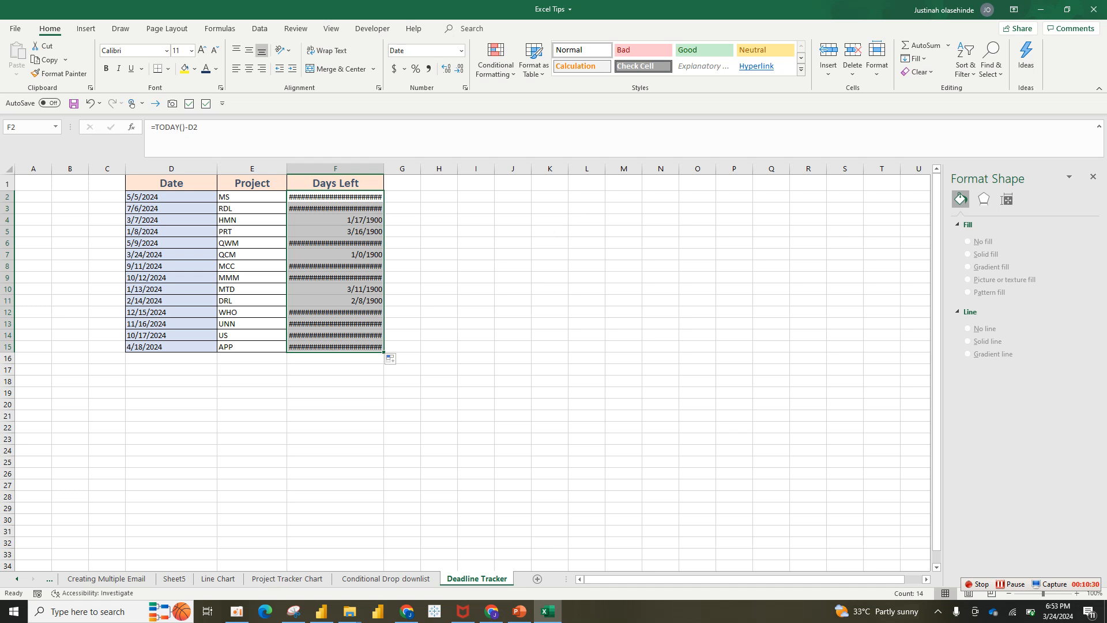
{"action": "left_click", "coordinate": [465, 88]}
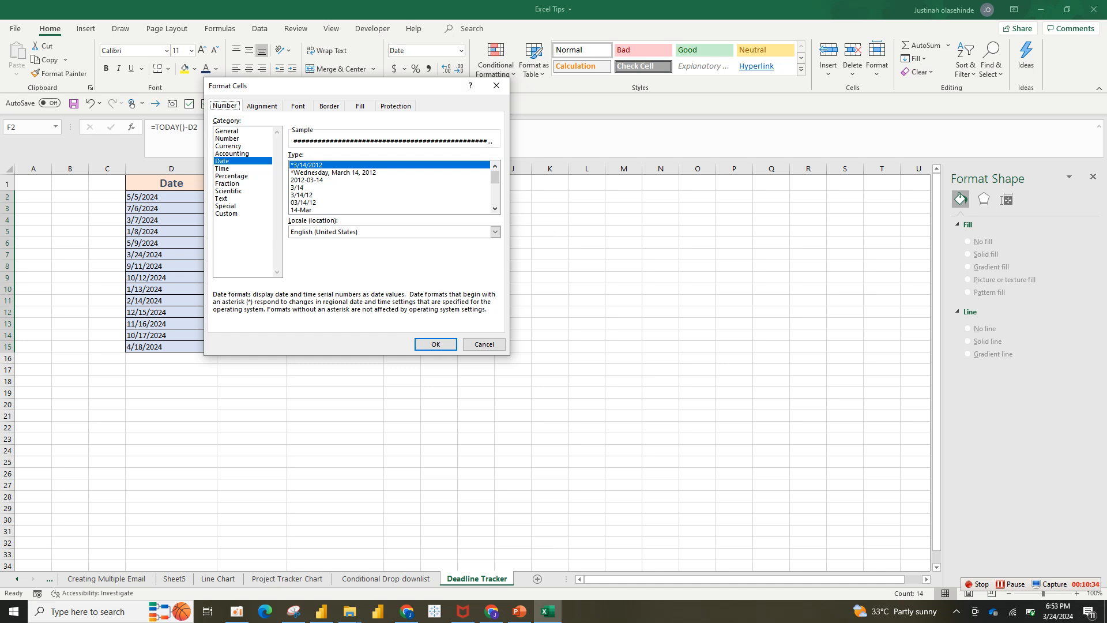
{"action": "left_click", "coordinate": [226, 213]}
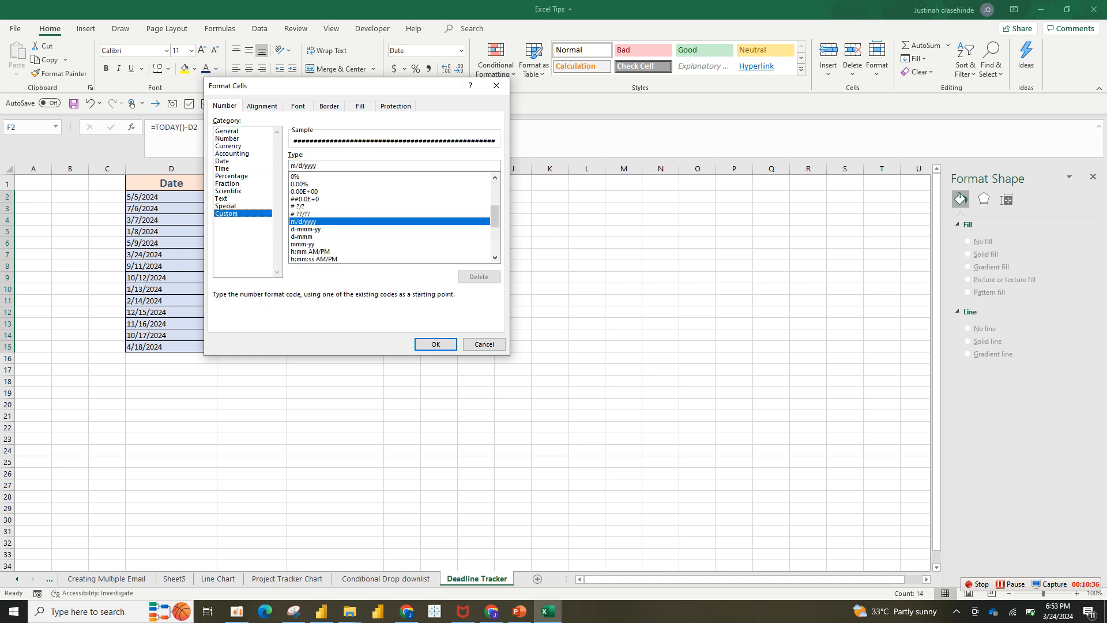
{"action": "double_click", "coordinate": [303, 166]}
{"action": "key", "text": "BackSpace"}
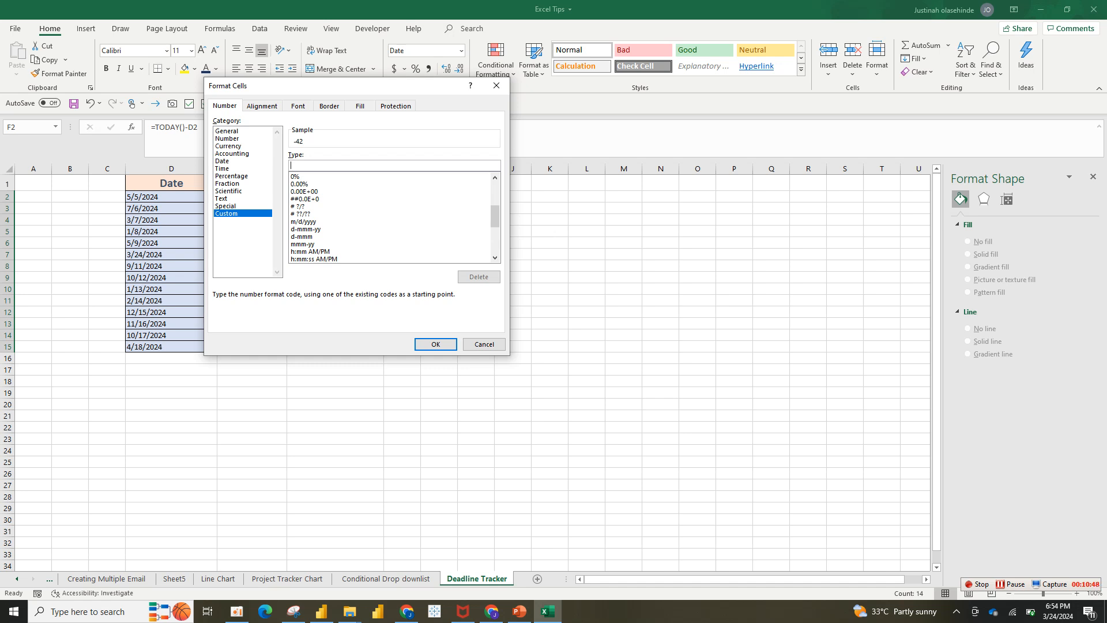
{"action": "type", "text": "]"}
{"action": "key", "text": "BackSpace"}
{"action": "type", "text": "["}
{"action": "left_click", "coordinate": [484, 344]}
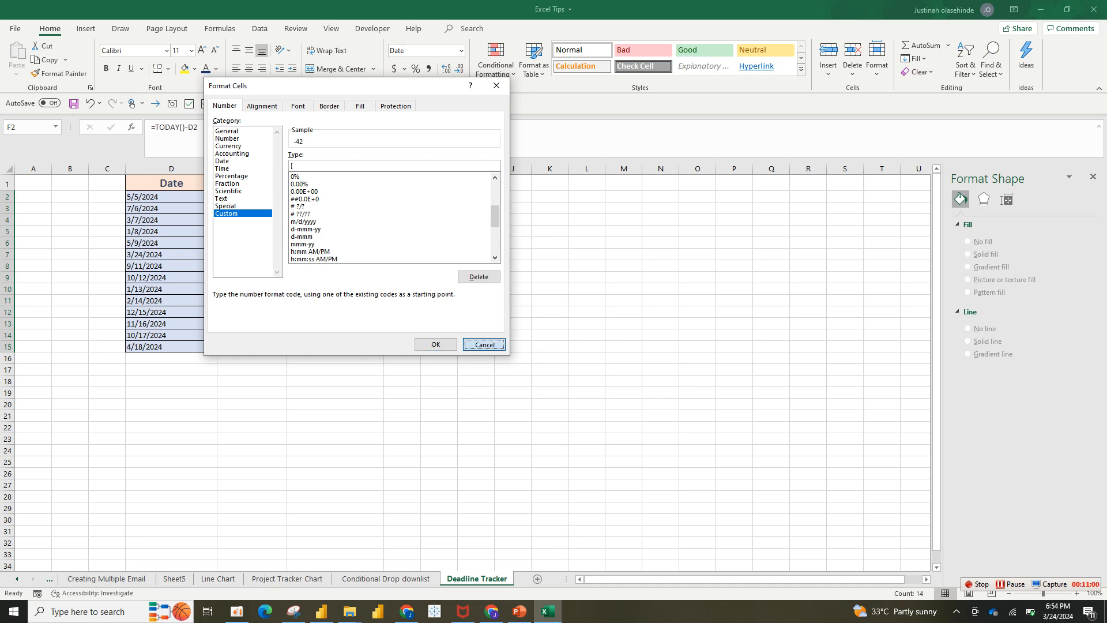
Start a custom number format for F2:F15 with a red # "Days Overdue" section.
{"action": "left_click_drag", "start_coordinate": [1042, 593], "coordinate": [1057, 593]}
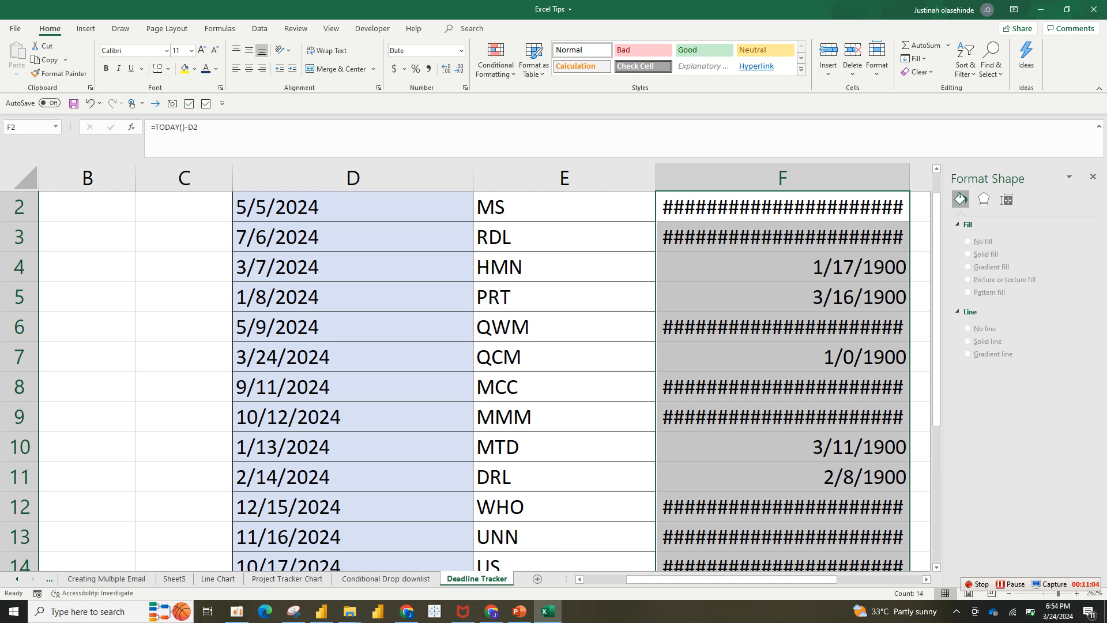
{"action": "left_click_drag", "start_coordinate": [730, 578], "coordinate": [774, 578]}
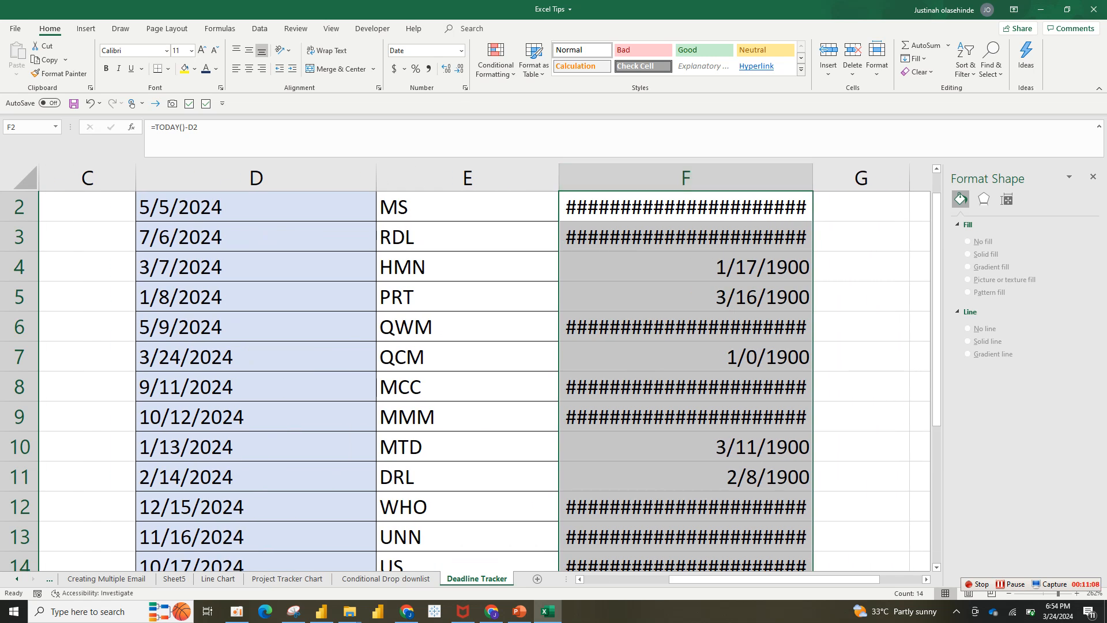
{"action": "key", "text": "ctrl+1"}
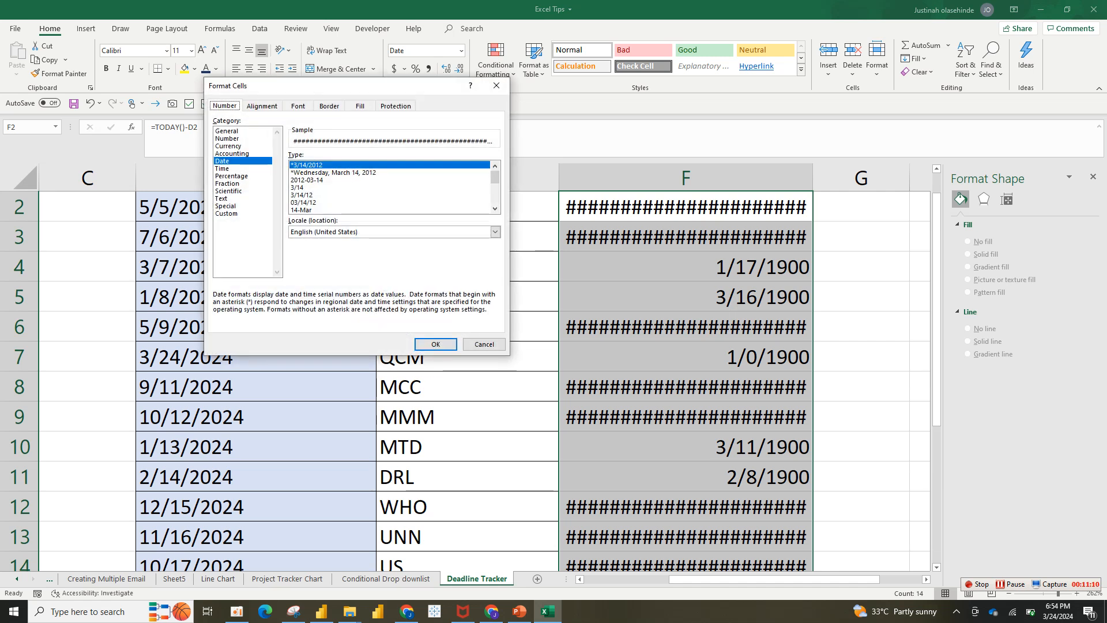
{"action": "left_click", "coordinate": [227, 213]}
{"action": "double_click", "coordinate": [303, 166]}
{"action": "type", "text": "["}
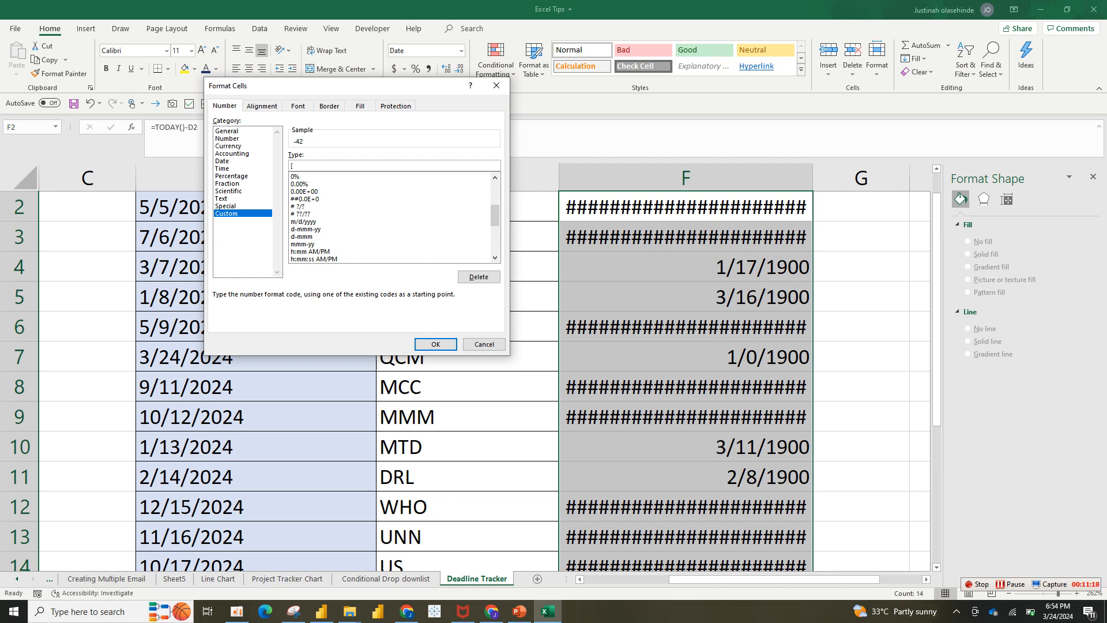
{"action": "type", "text": "R"}
{"action": "type", "text": "ed#"}
{"action": "type", "text": "\"d"}
{"action": "type", "text": "Days"}
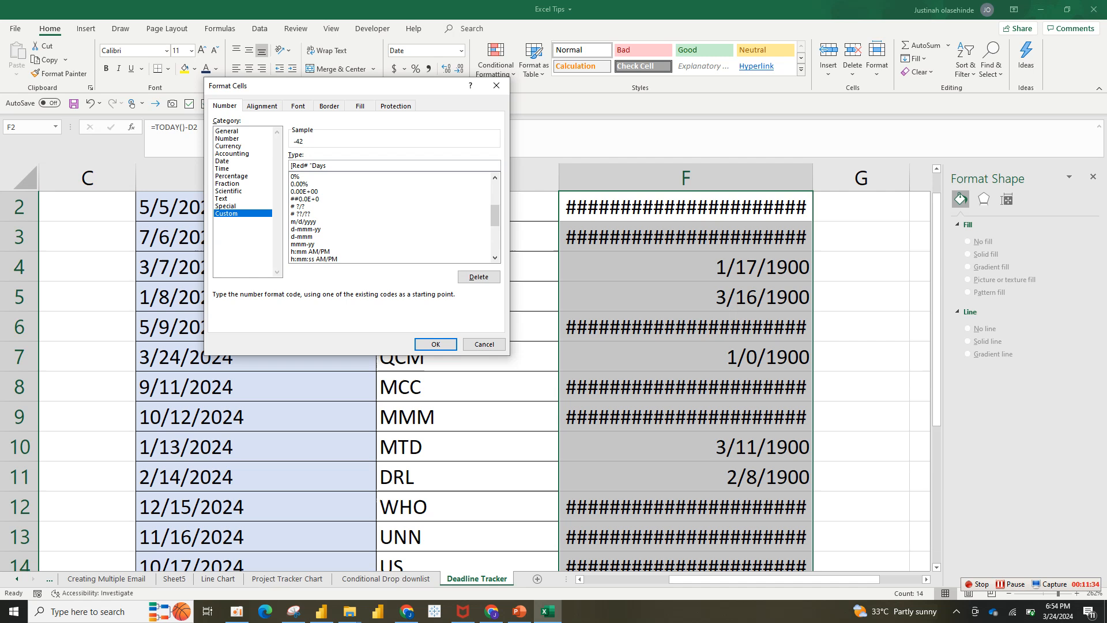
{"action": "type", "text": "Overdues"}
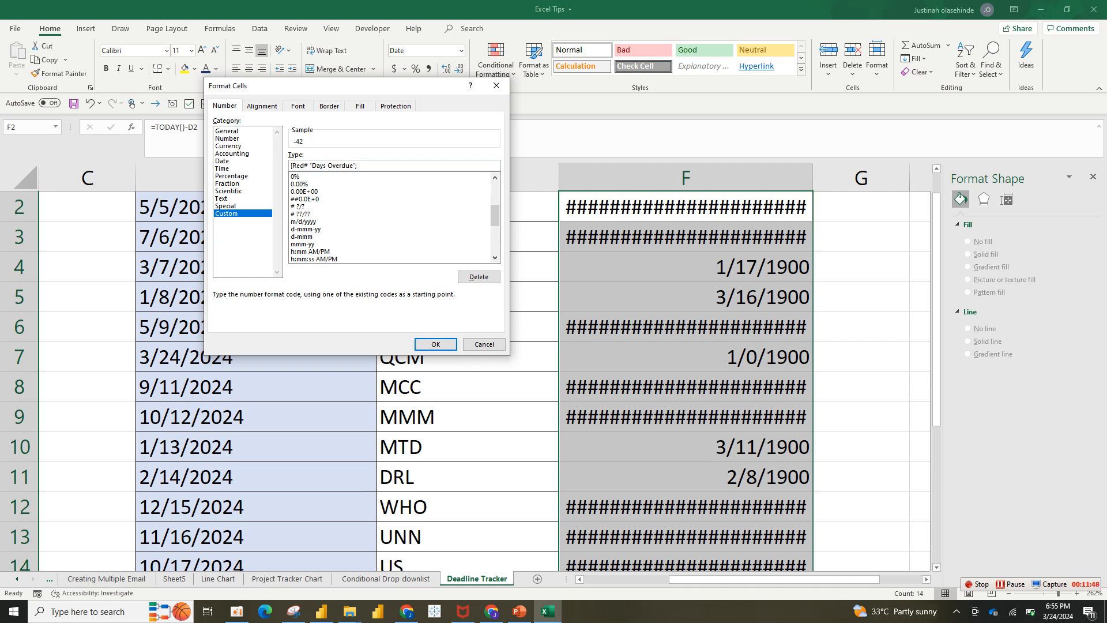
Add a blue # "Days Remaining" section to the custom format code.
{"action": "type", "text": "["}
{"action": "type", "text": "Blu"}
{"action": "type", "text": "e]# \"Days Remaing"}
{"action": "type", "text": "ng\""}
Add a green "Today" section to the custom format code and apply the format to F2:F15.
{"action": "type", "text": ";"}
{"action": "type", "text": "[Green"}
{"action": "key", "text": "BackSpace"}
{"action": "type", "text": "en"}
{"action": "type", "text": "\"Today\""}
{"action": "key", "text": "Return"}
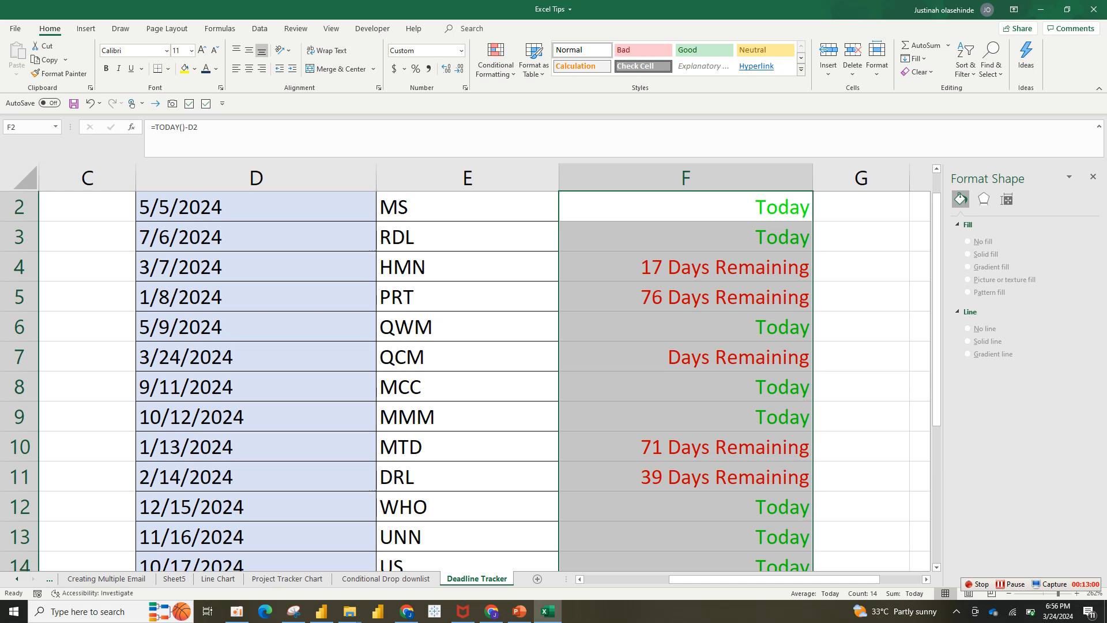
Check the Days Left results and their formulas cell by cell in F2 to F6.
{"action": "mouse_move", "coordinate": [936, 227]}
{"action": "left_mouse_down"}
{"action": "mouse_move", "coordinate": [936, 364]}
{"action": "mouse_move", "coordinate": [936, 222]}
{"action": "left_mouse_up"}
{"action": "left_click", "coordinate": [685, 249]}
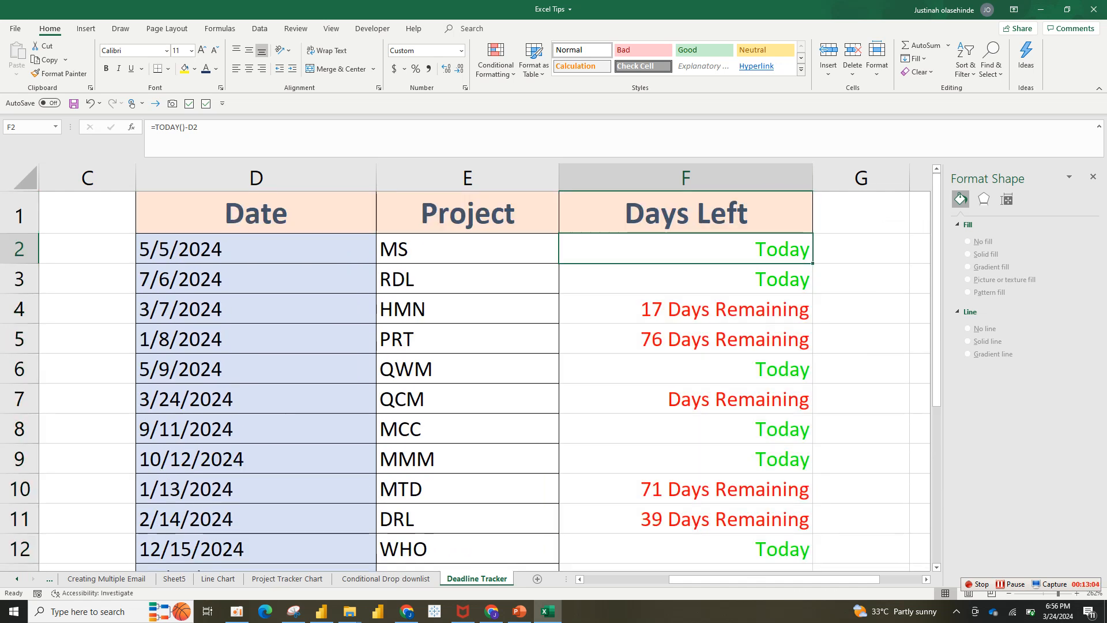
{"action": "key", "text": "Down"}
{"action": "key", "text": "Down"}
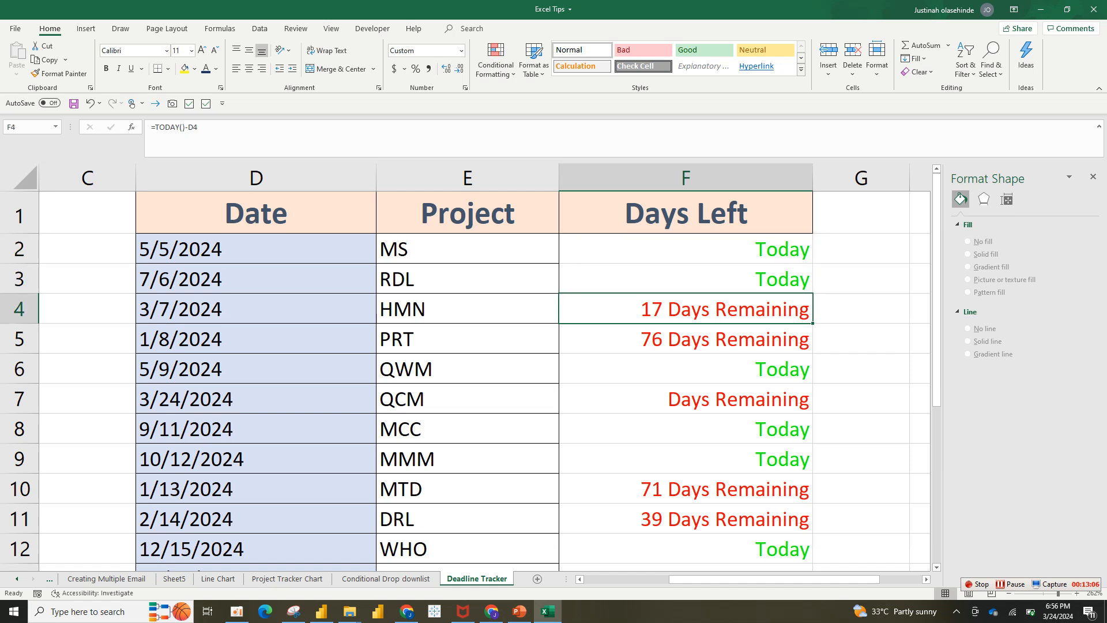
{"action": "key", "text": "Up"}
{"action": "key", "text": "Up"}
{"action": "key", "text": "Down"}
{"action": "key", "text": "Down"}
{"action": "key", "text": "Down"}
{"action": "key", "text": "Down"}
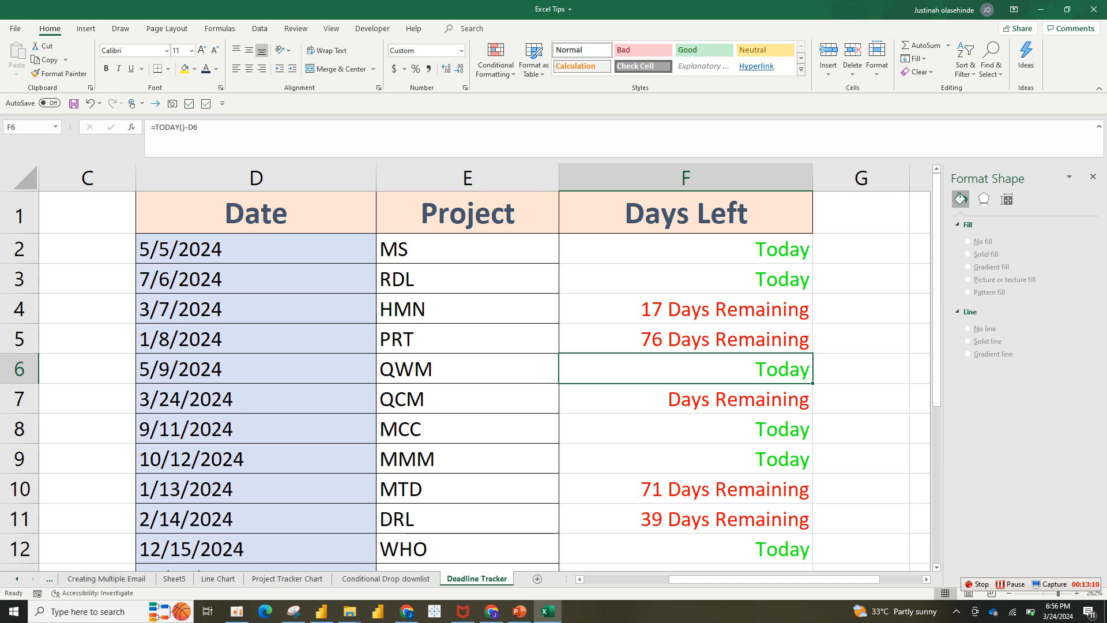
{"action": "key", "text": "Up"}
{"action": "key", "text": "Up"}
{"action": "key", "text": "Up"}
{"action": "key", "text": "Up"}
Edit the custom format of F2:F15 to [Red]# "Days Overdue"; "Days Remaining";[Green] "Today" and apply it.
{"action": "key", "text": "ctrl+shift+Down"}
{"action": "left_click_drag", "start_coordinate": [686, 569], "coordinate": [686, 447]}
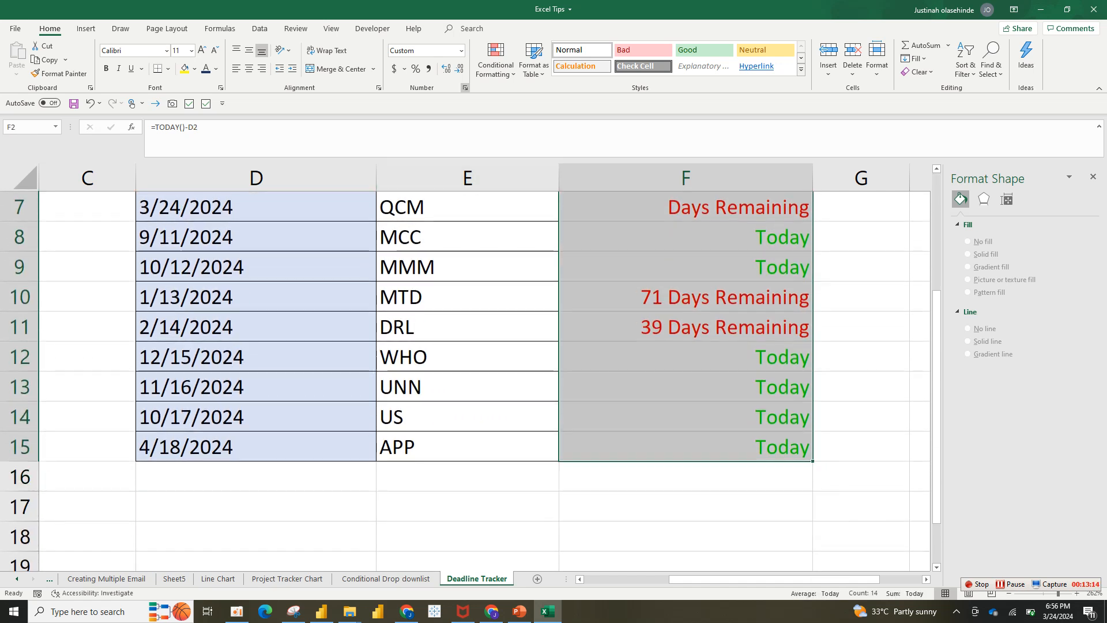
{"action": "left_click", "coordinate": [465, 89]}
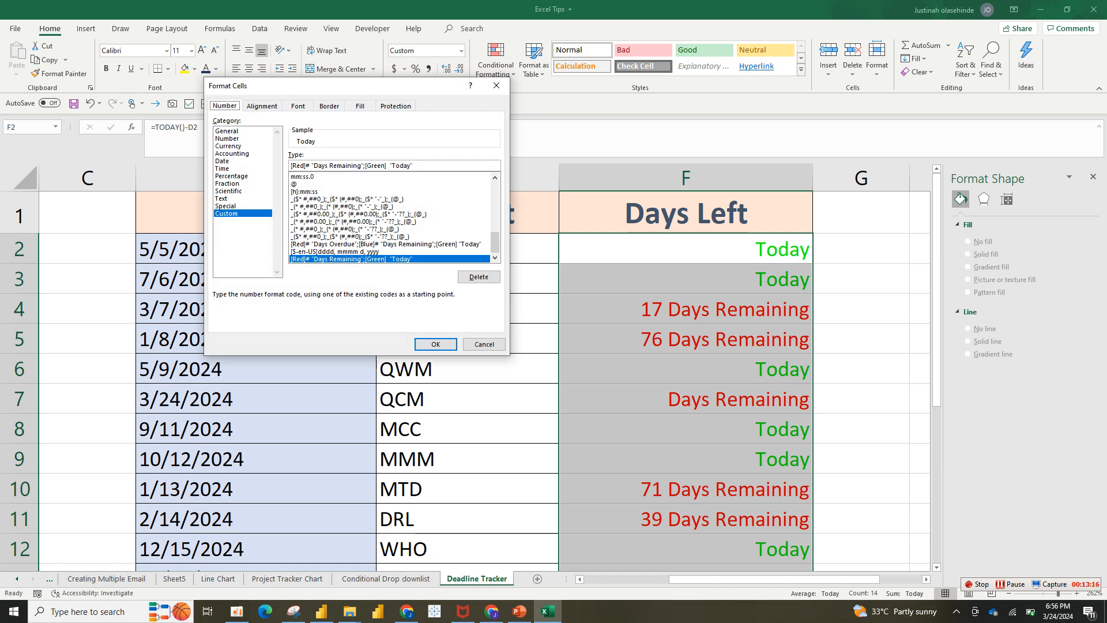
{"action": "left_click", "coordinate": [314, 165]}
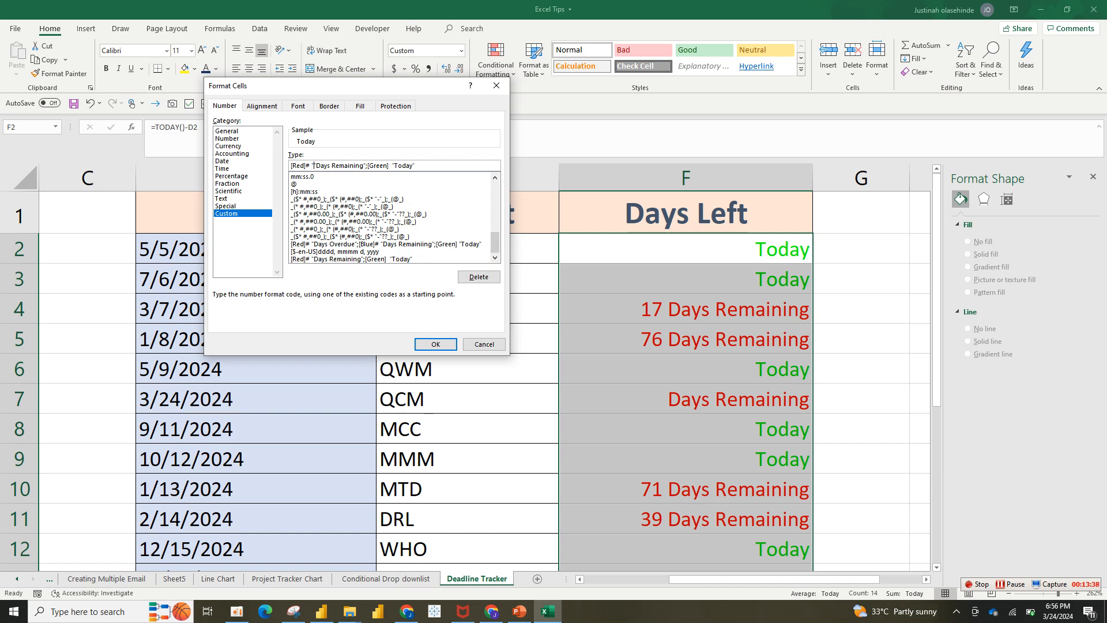
{"action": "type", "text": "Overdue"}
{"action": "type", "text": "\"; \""}
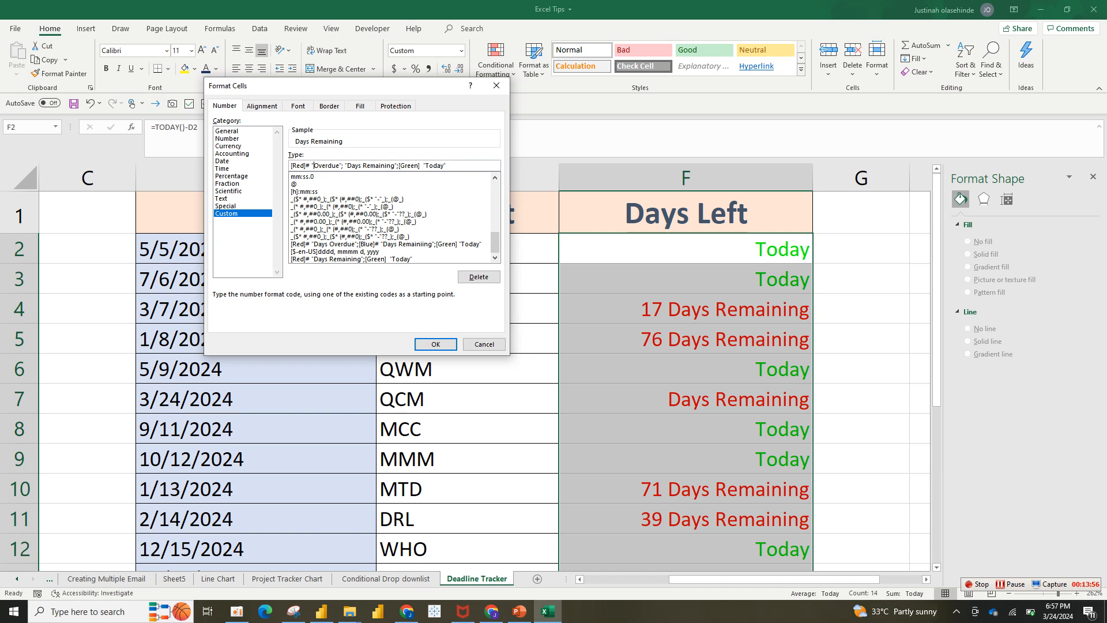
{"action": "type", "text": "Days"}
{"action": "key", "text": "Return"}
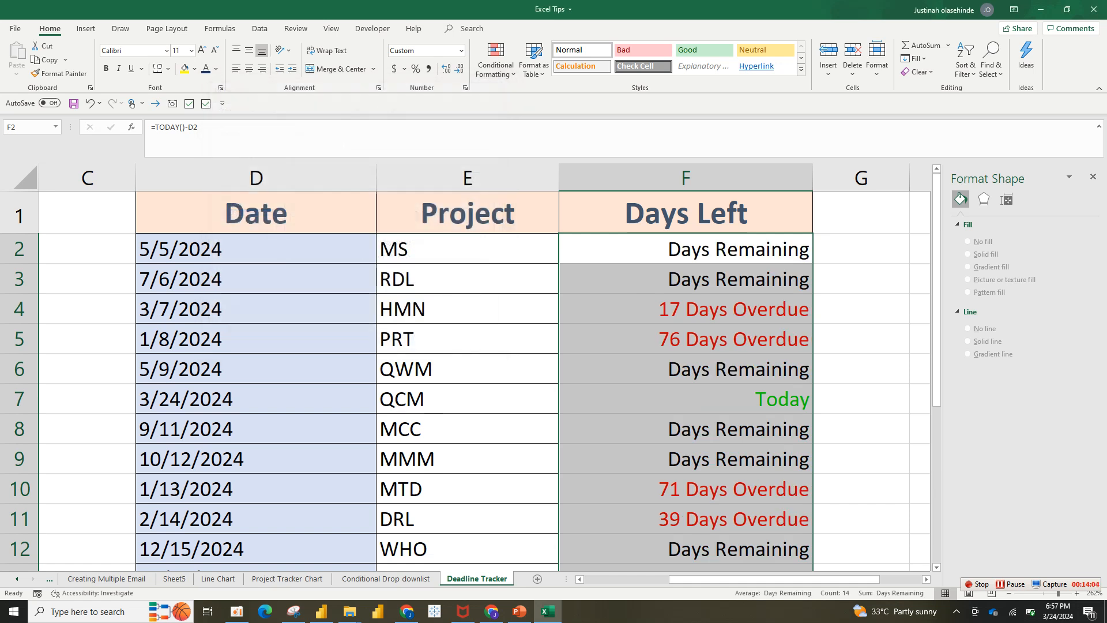
Insert [Blue]# before "Days Remaining" in the custom format of F2:F15 and apply it.
{"action": "mouse_move", "coordinate": [936, 281]}
{"action": "left_mouse_down"}
{"action": "mouse_move", "coordinate": [936, 416]}
{"action": "mouse_move", "coordinate": [936, 279]}
{"action": "left_mouse_up"}
{"action": "key", "text": "ctrl+1"}
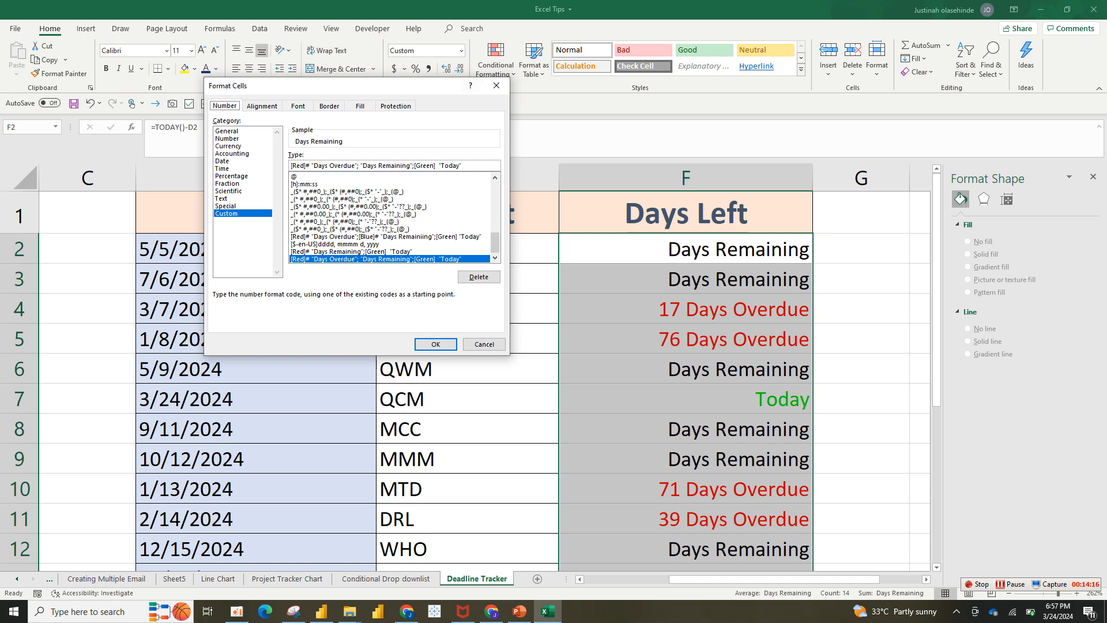
{"action": "left_click", "coordinate": [363, 165]}
{"action": "key", "text": "BackSpace"}
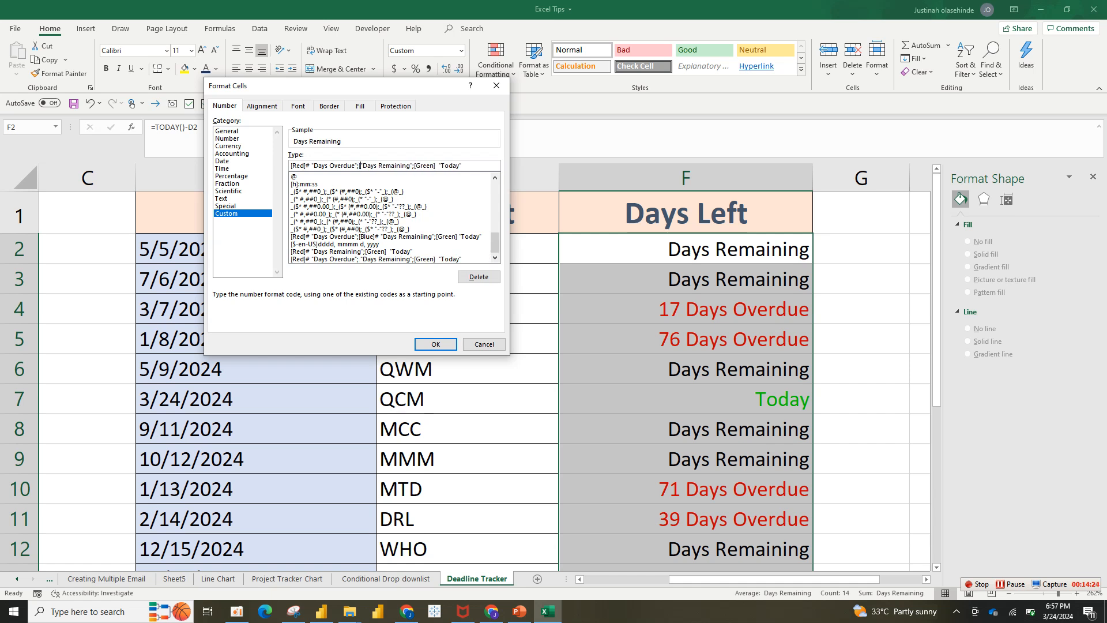
{"action": "type", "text": "Blue"}
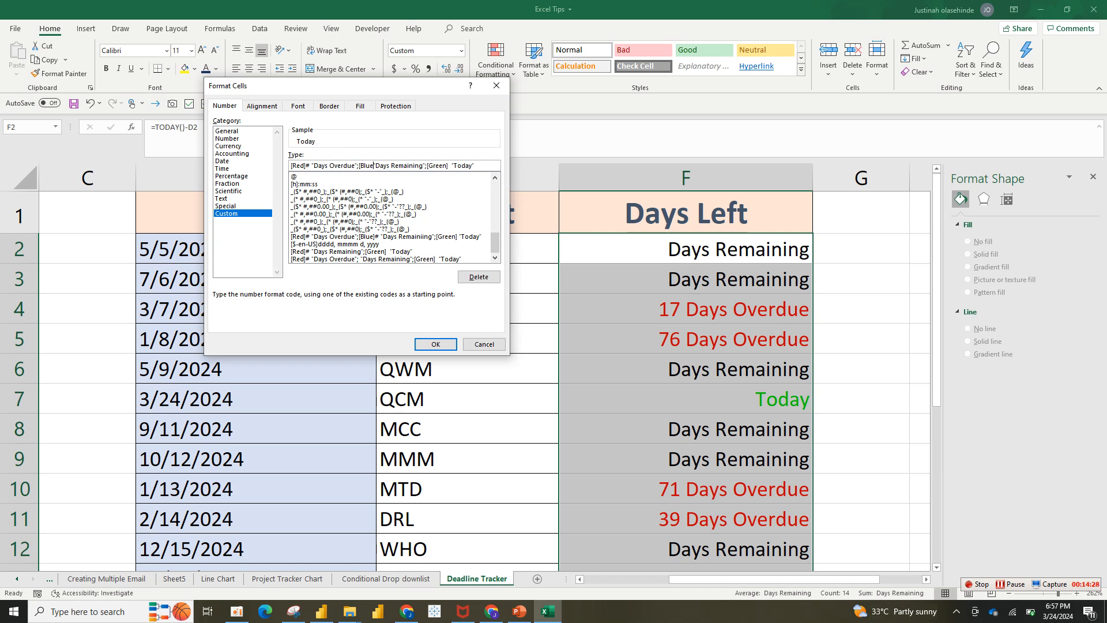
{"action": "type", "text": "]#"}
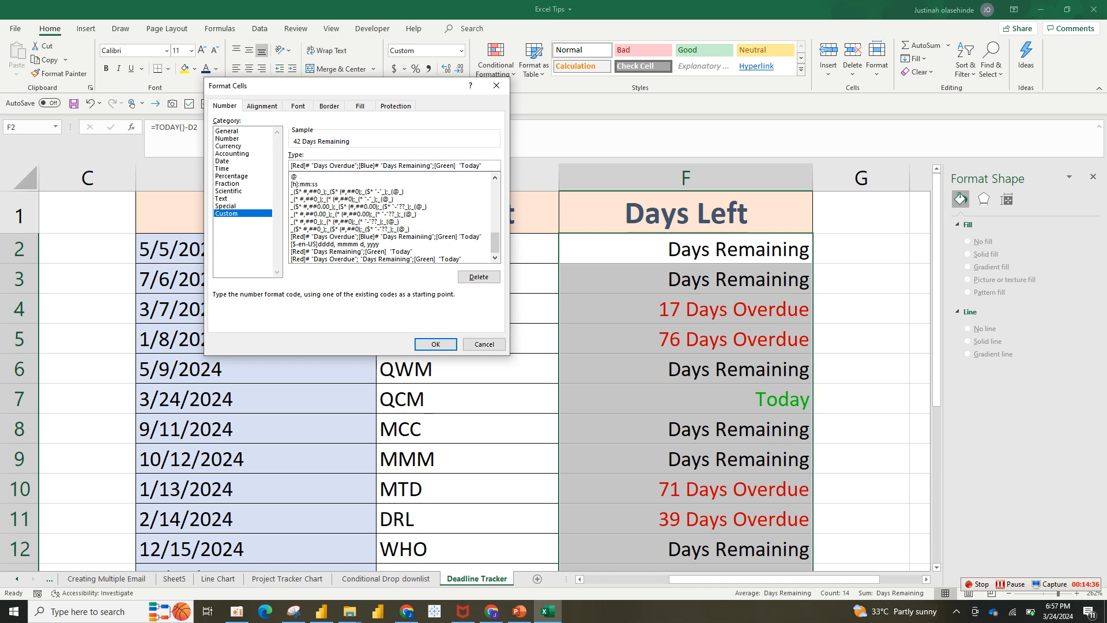
{"action": "key", "text": "Return"}
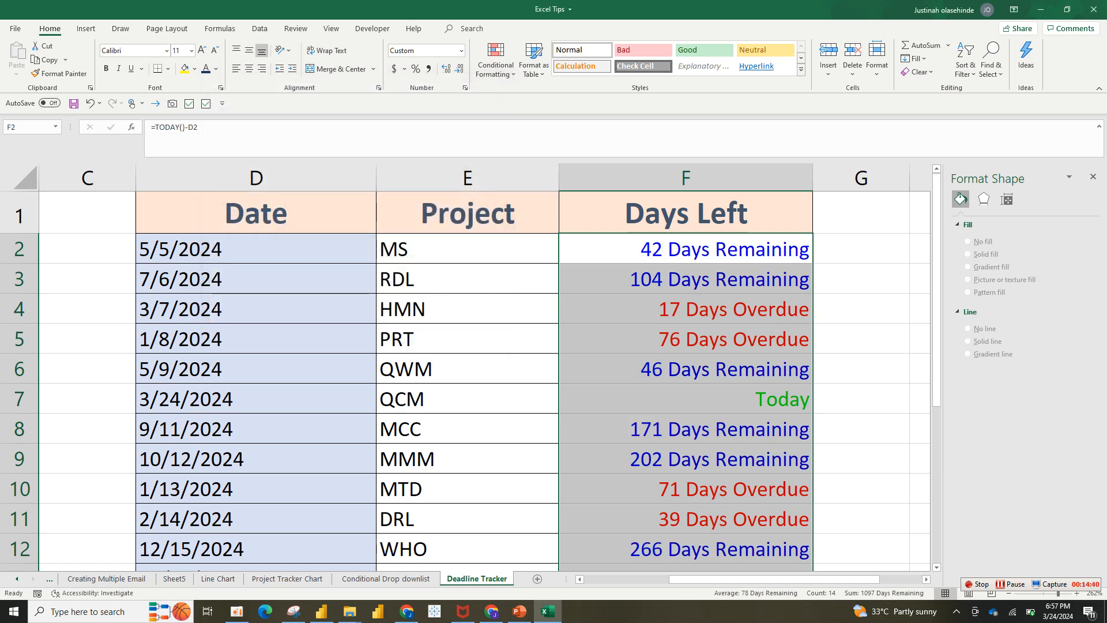
Review the custom format code, and compare the QCM project's date with its Days Left cell.
{"action": "key", "text": "ctrl+1"}
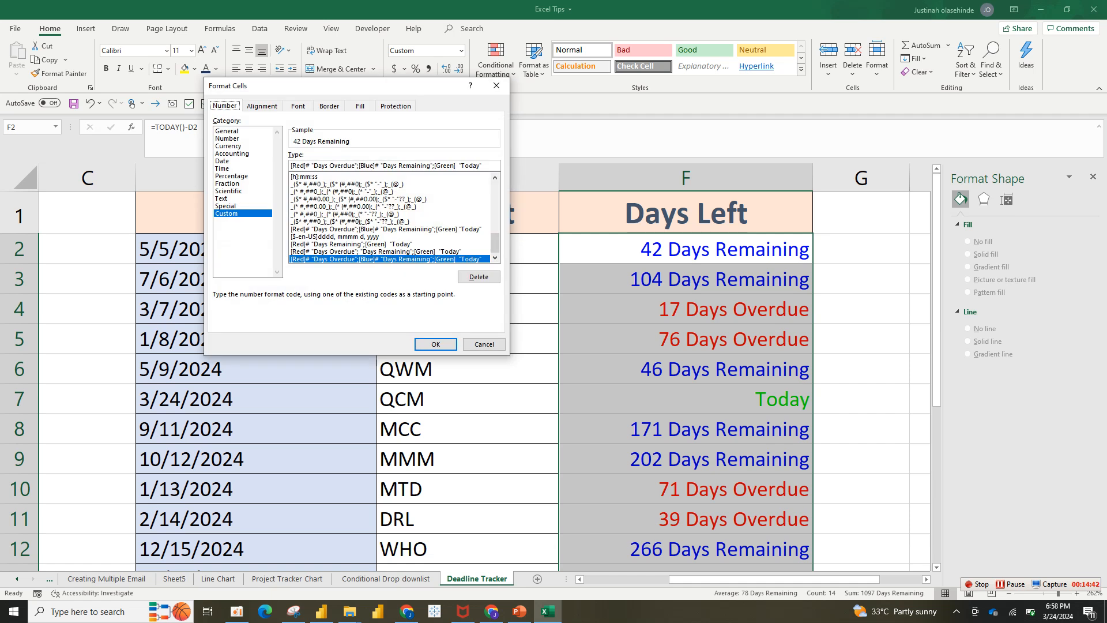
{"action": "scroll", "coordinate": [392, 218], "scroll_direction": "up", "scroll_amount": 3}
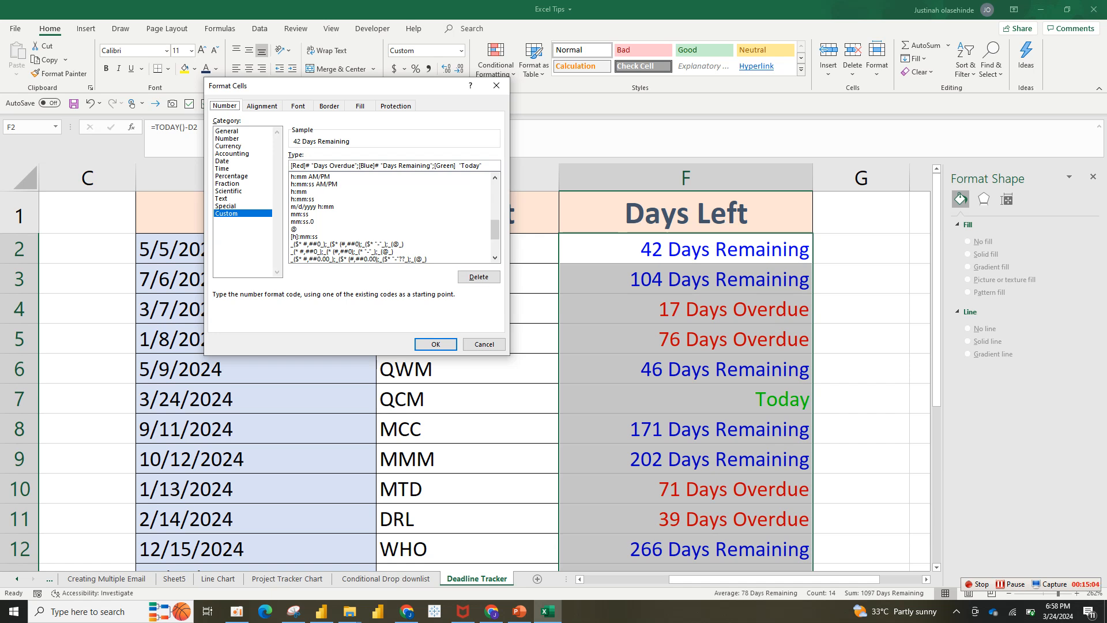
{"action": "left_click", "coordinate": [435, 344]}
{"action": "left_click", "coordinate": [686, 399]}
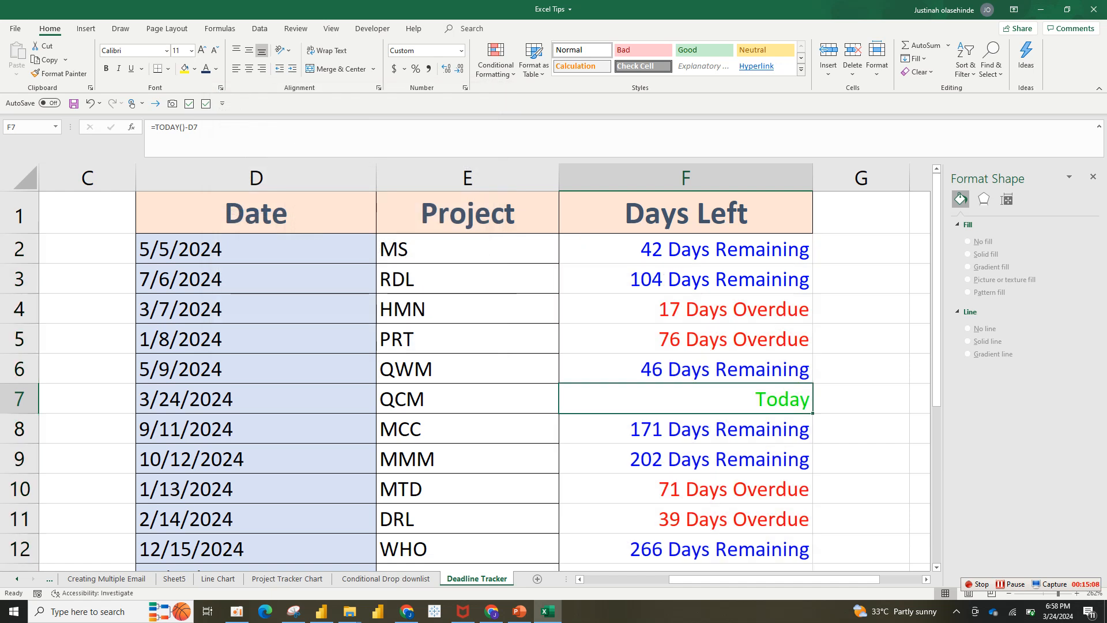
{"action": "left_click", "coordinate": [256, 399]}
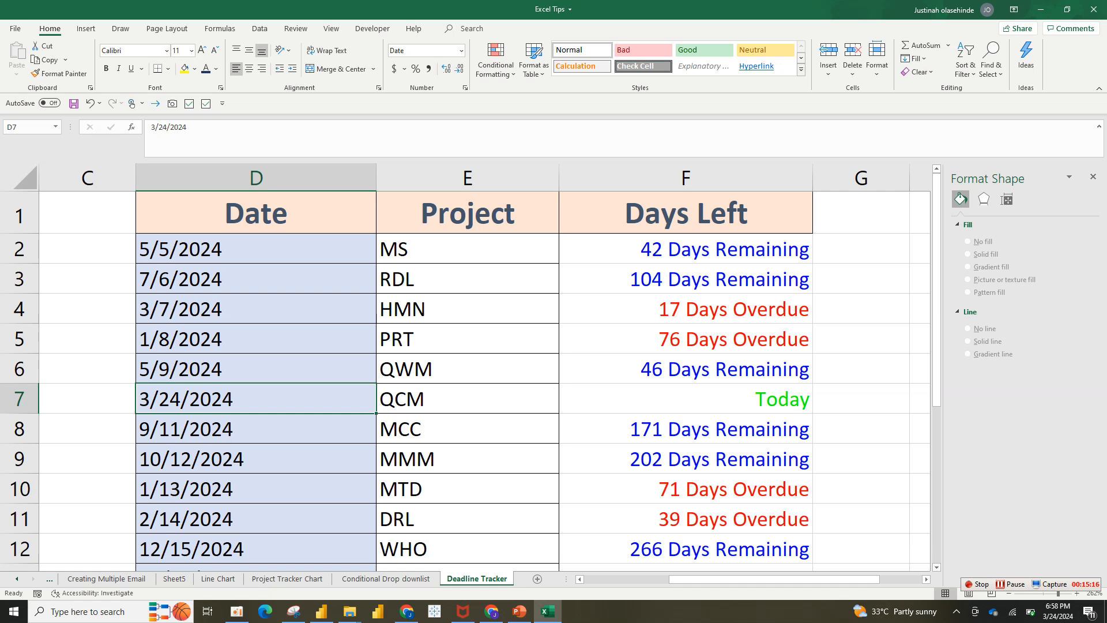
{"action": "left_click", "coordinate": [686, 399]}
Change the QWM project's date in D6 to 3/24/2024.
{"action": "left_click", "coordinate": [256, 368]}
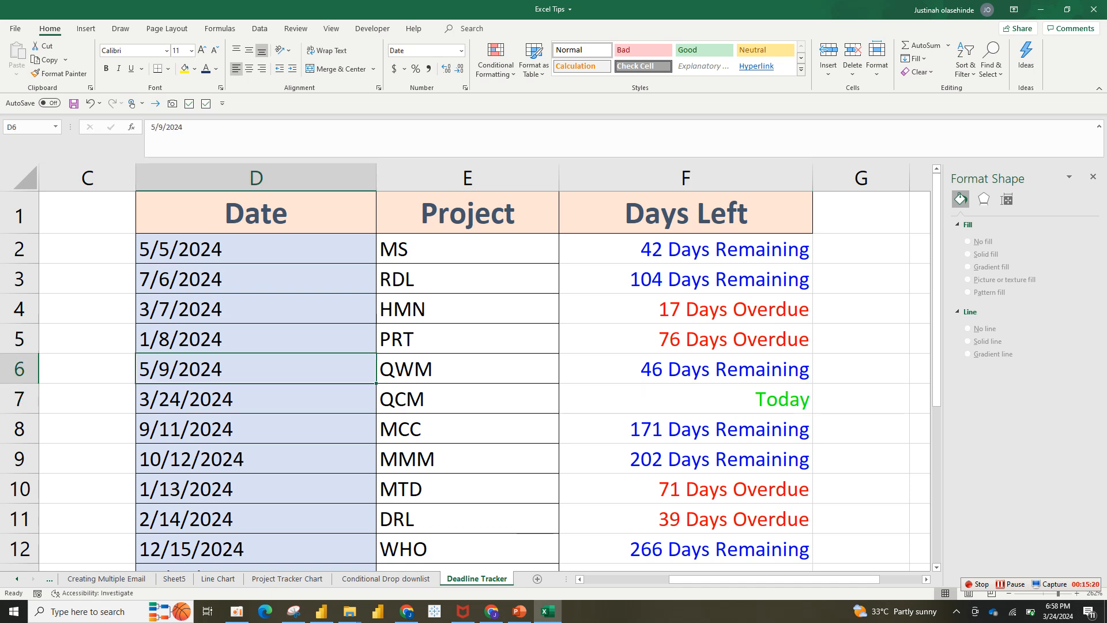
{"action": "key", "text": "F2"}
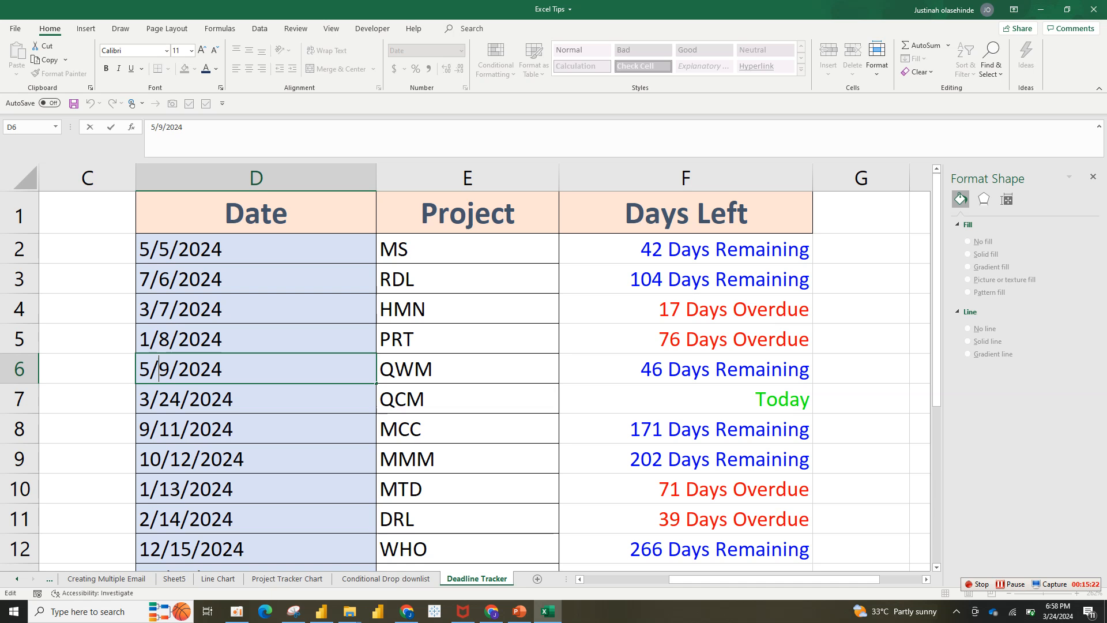
{"action": "key", "text": "BackSpace"}
{"action": "type", "text": "3"}
{"action": "key", "text": "Right"}
{"action": "key", "text": "Right"}
{"action": "key", "text": "BackSpace"}
{"action": "type", "text": "24"}
{"action": "key", "text": "Left"}
{"action": "key", "text": "Tab"}
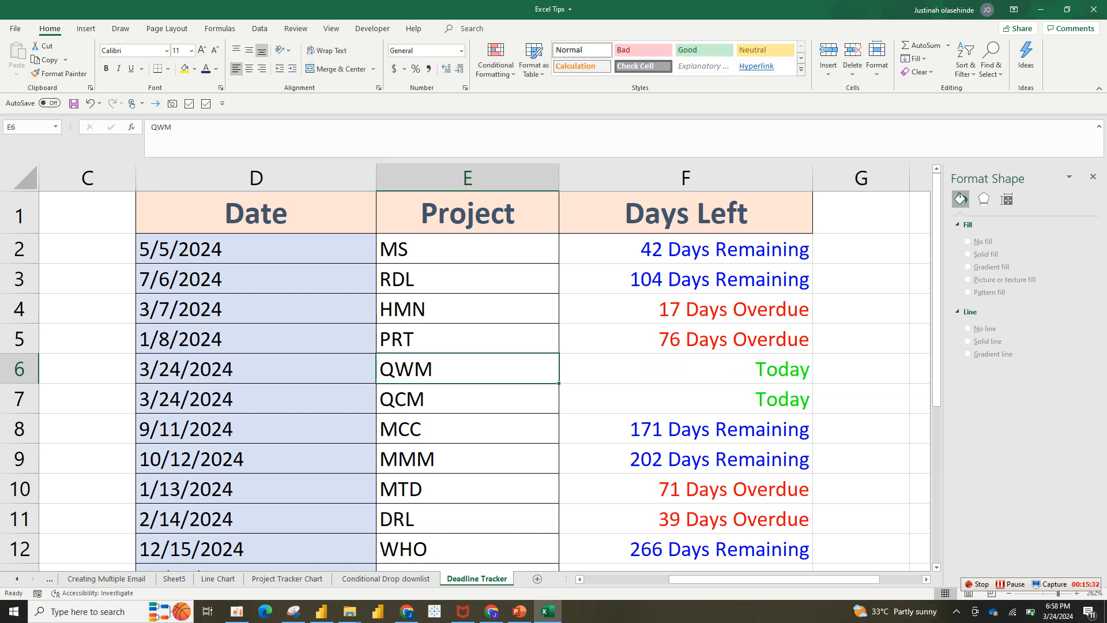
Change the HMN project's date in D4 to 3/25/2024.
{"action": "left_click", "coordinate": [171, 309]}
{"action": "double_click", "coordinate": [171, 309]}
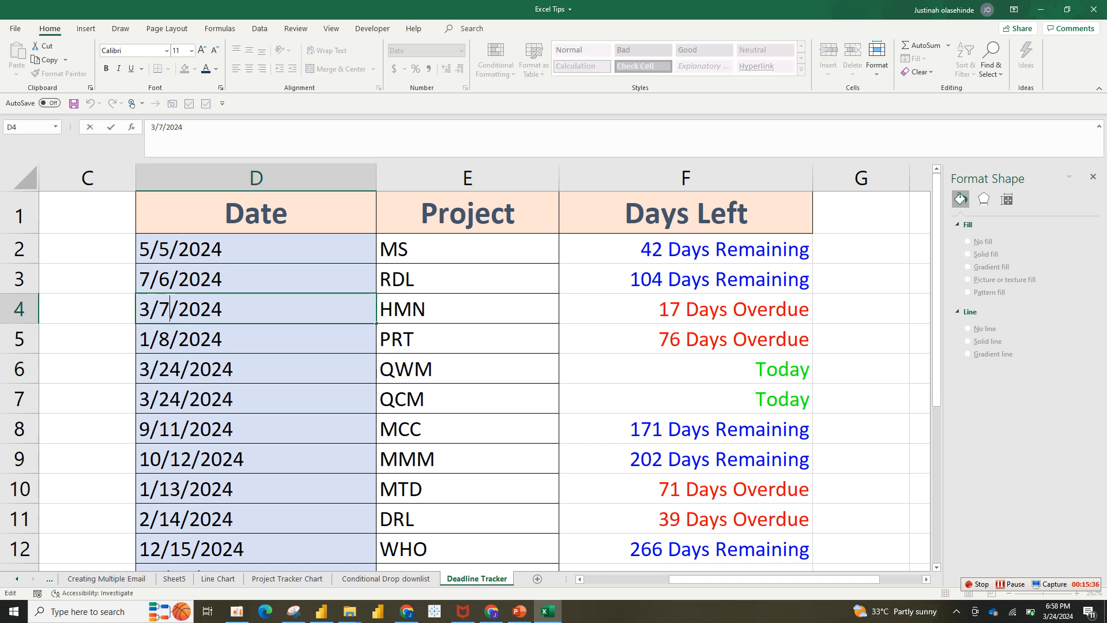
{"action": "key", "text": "BackSpace"}
{"action": "type", "text": "25"}
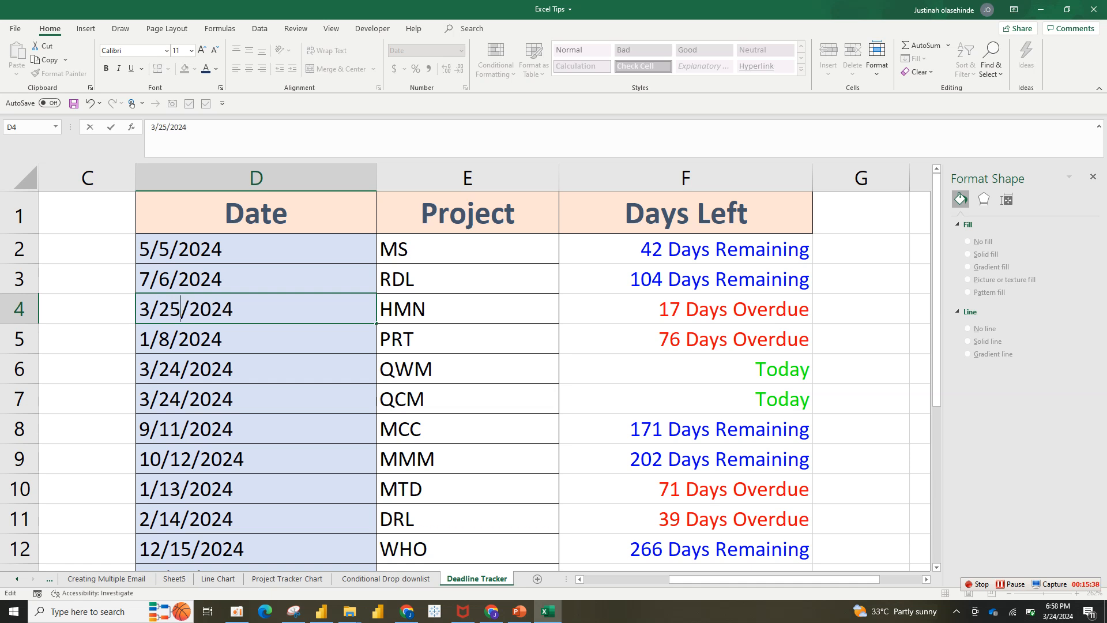
{"action": "key", "text": "Return"}
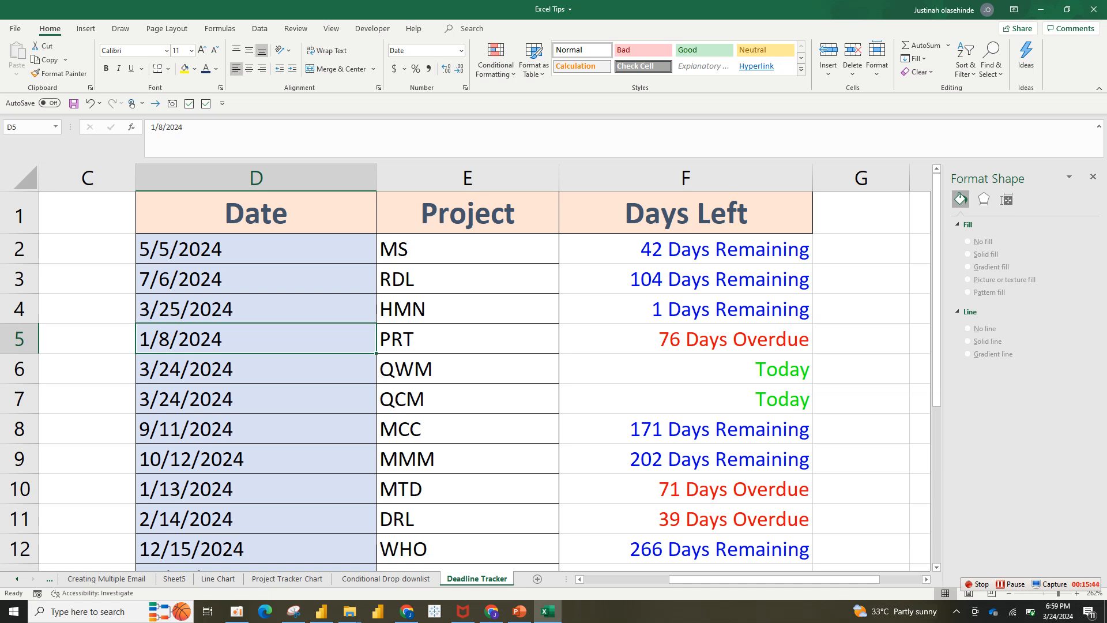
{"action": "scroll", "coordinate": [900, 251], "scroll_direction": "down", "scroll_amount": 1}
{"action": "scroll", "coordinate": [899, 251], "scroll_direction": "up", "scroll_amount": 1}
{"action": "mouse_move", "coordinate": [936, 351]}
{"action": "left_mouse_down"}
{"action": "mouse_move", "coordinate": [936, 508]}
{"action": "mouse_move", "coordinate": [936, 351]}
{"action": "left_mouse_up"}
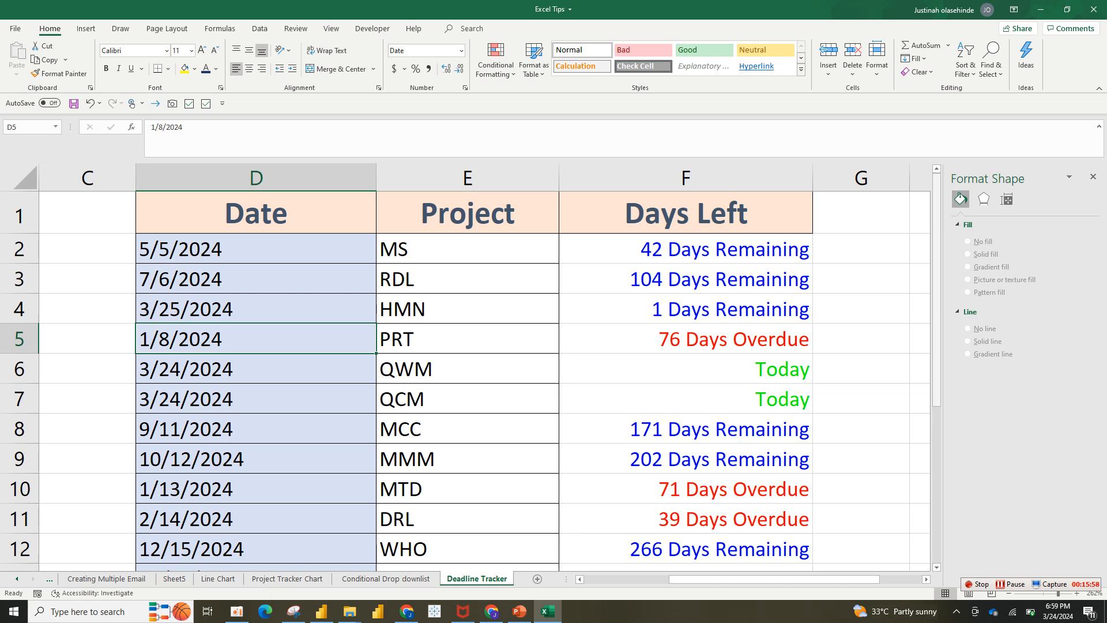
{"action": "mouse_move", "coordinate": [936, 296]}
{"action": "left_mouse_down"}
{"action": "mouse_move", "coordinate": [936, 433]}
{"action": "mouse_move", "coordinate": [936, 296]}
{"action": "left_mouse_up"}
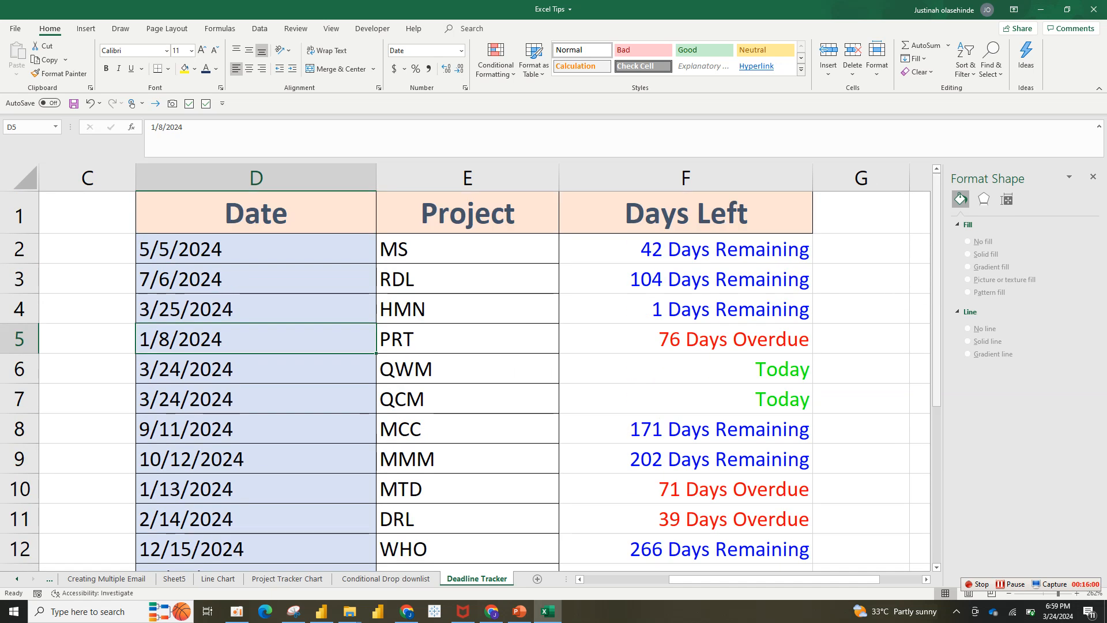